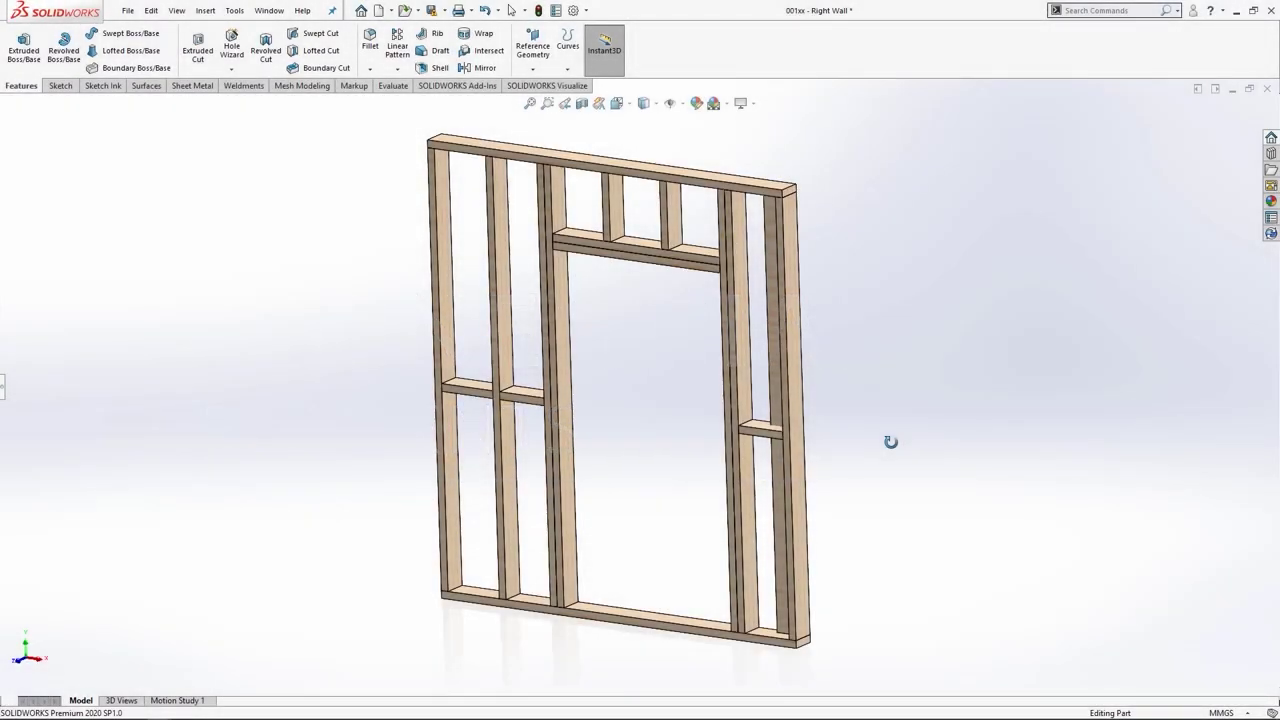
Step: Inspect the table frame's corner joint by temporarily hiding the structural members around it
middle_drag(891, 443, 901, 441)
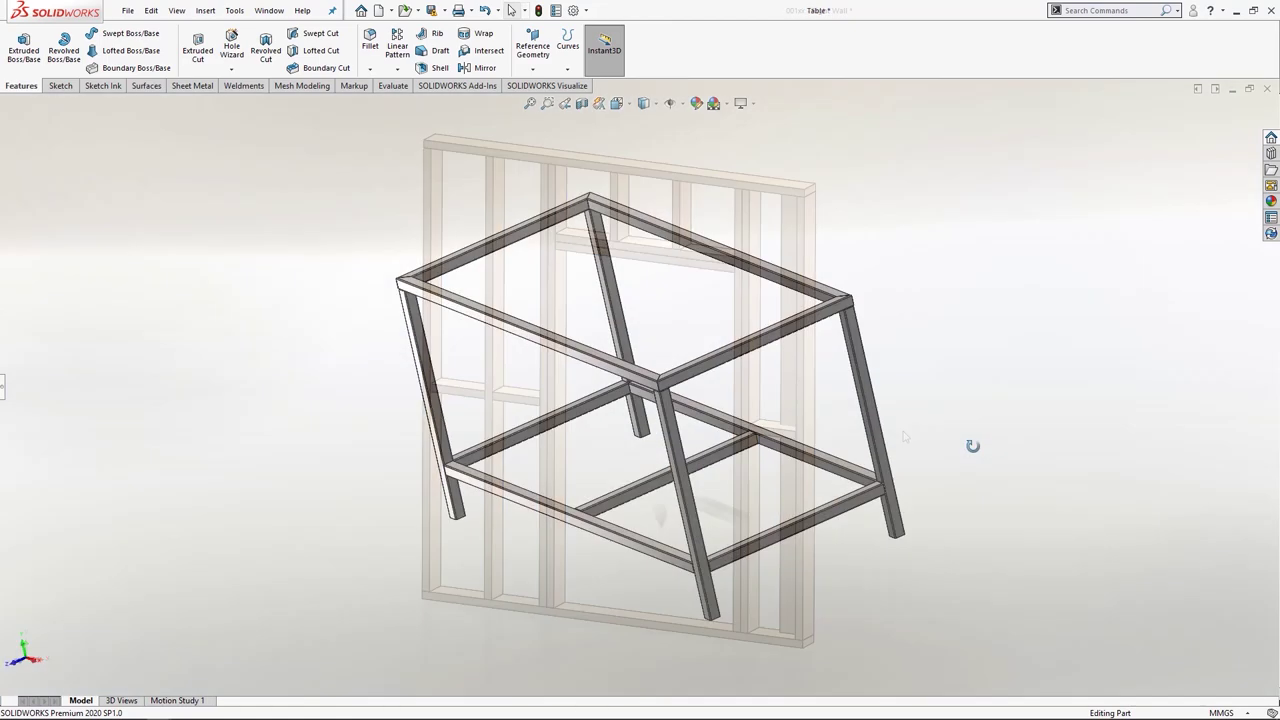
middle_drag(971, 443, 1008, 446)
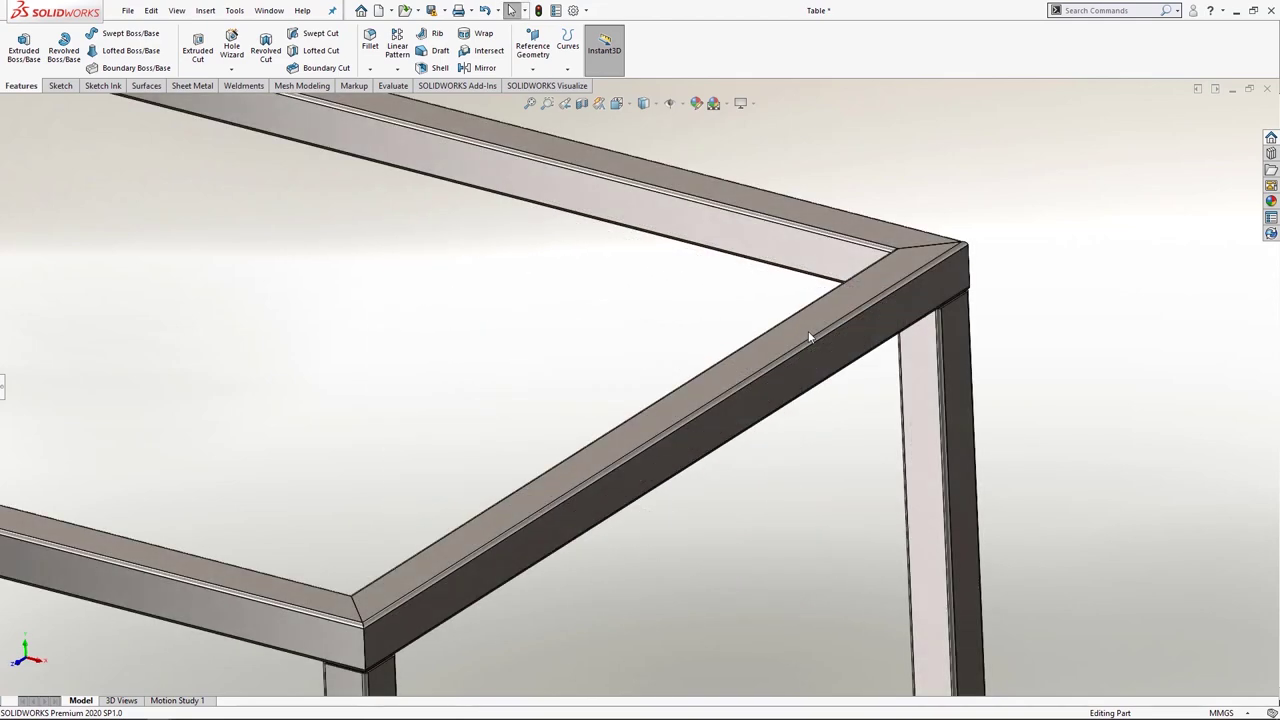
key(Tab)
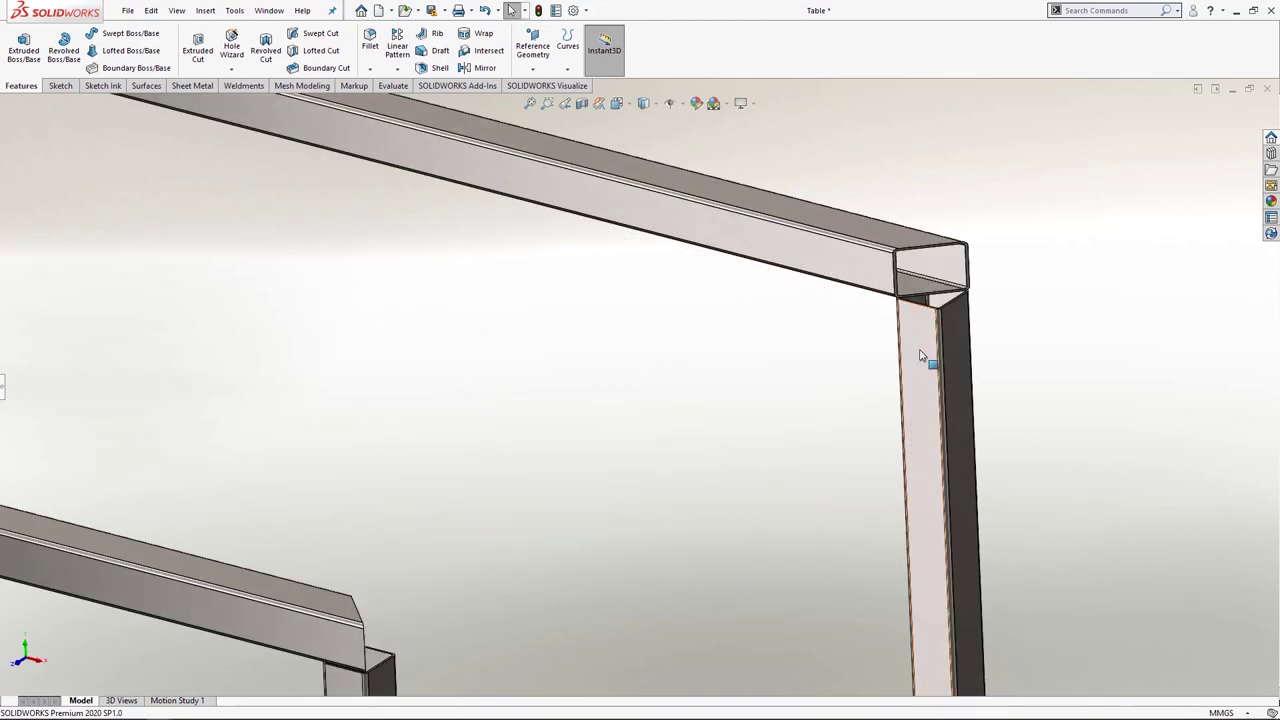
key(Tab)
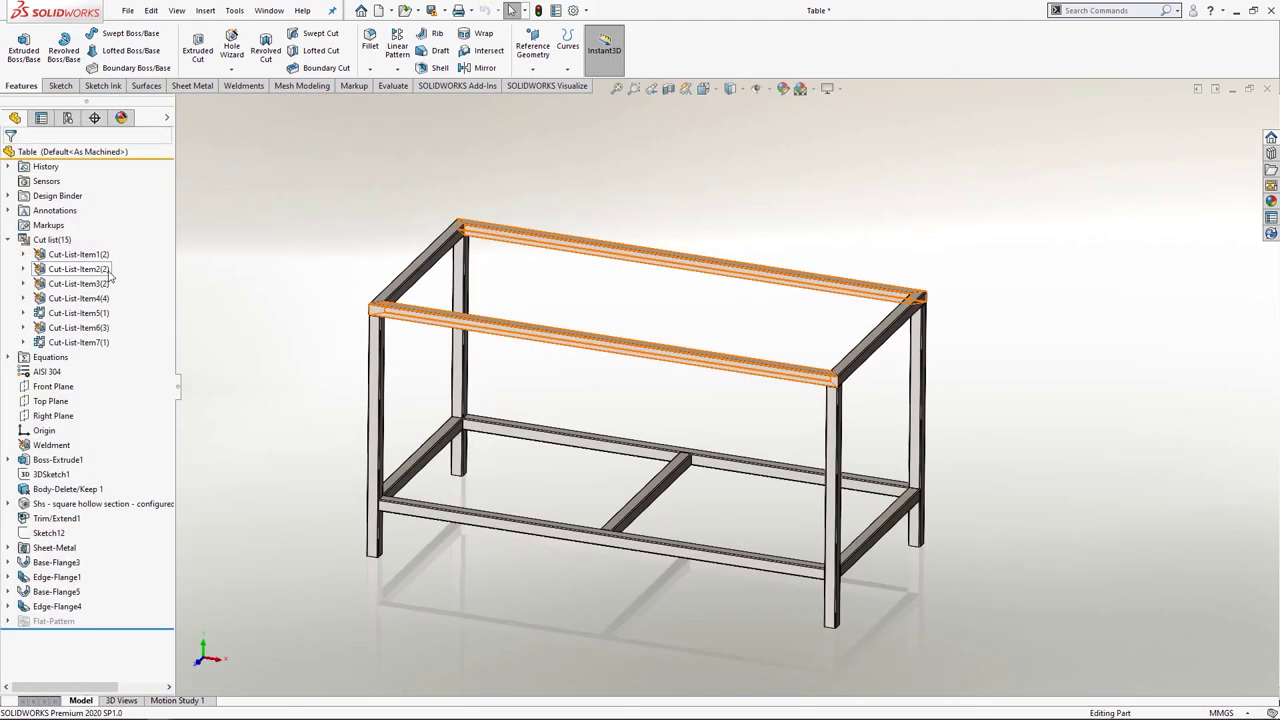
Step: Review the cut-list properties of Cut-List-Item2, Cut-List-Item3 and Cut-List-Item4 in the table weldment
right_click(108, 270)
click(150, 294)
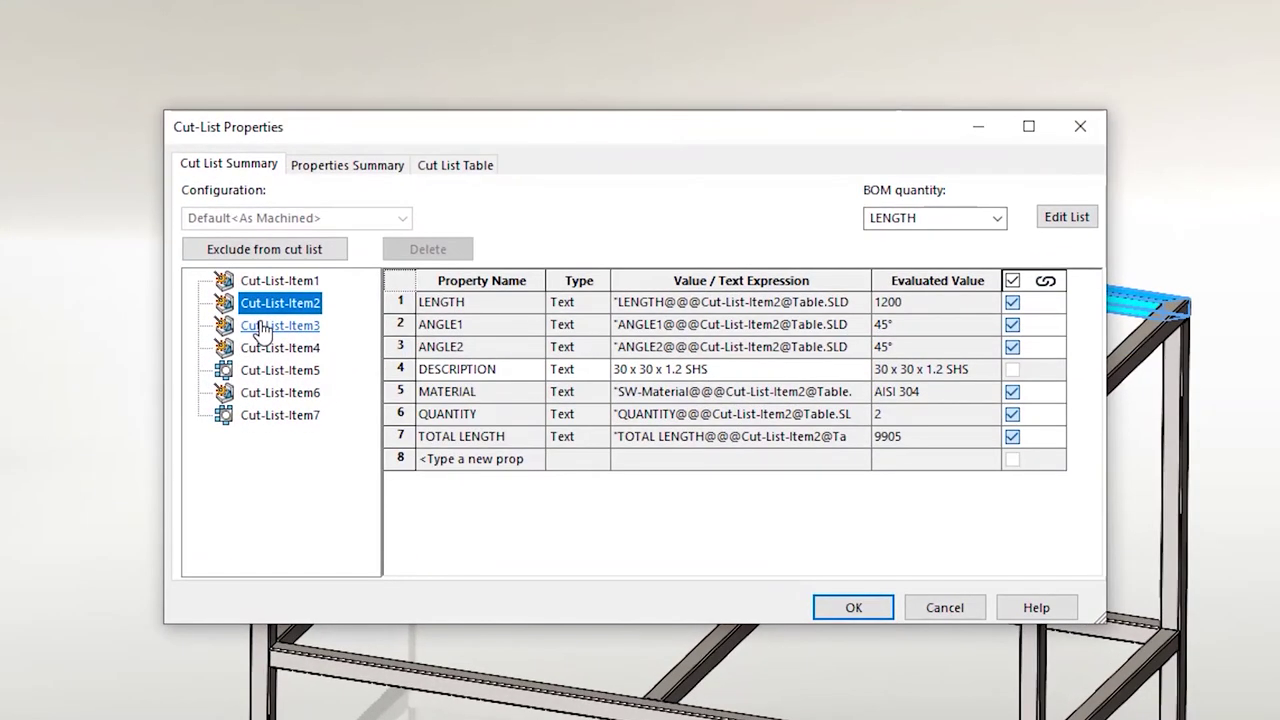
click(346, 315)
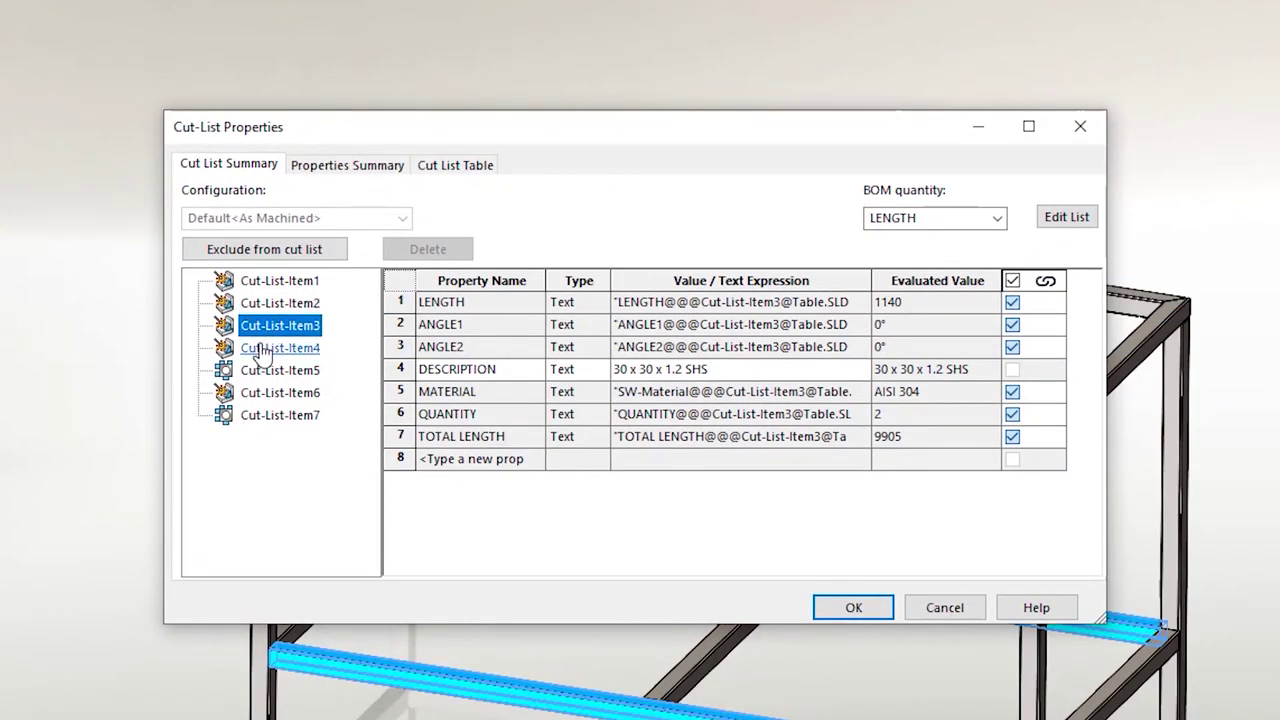
click(266, 348)
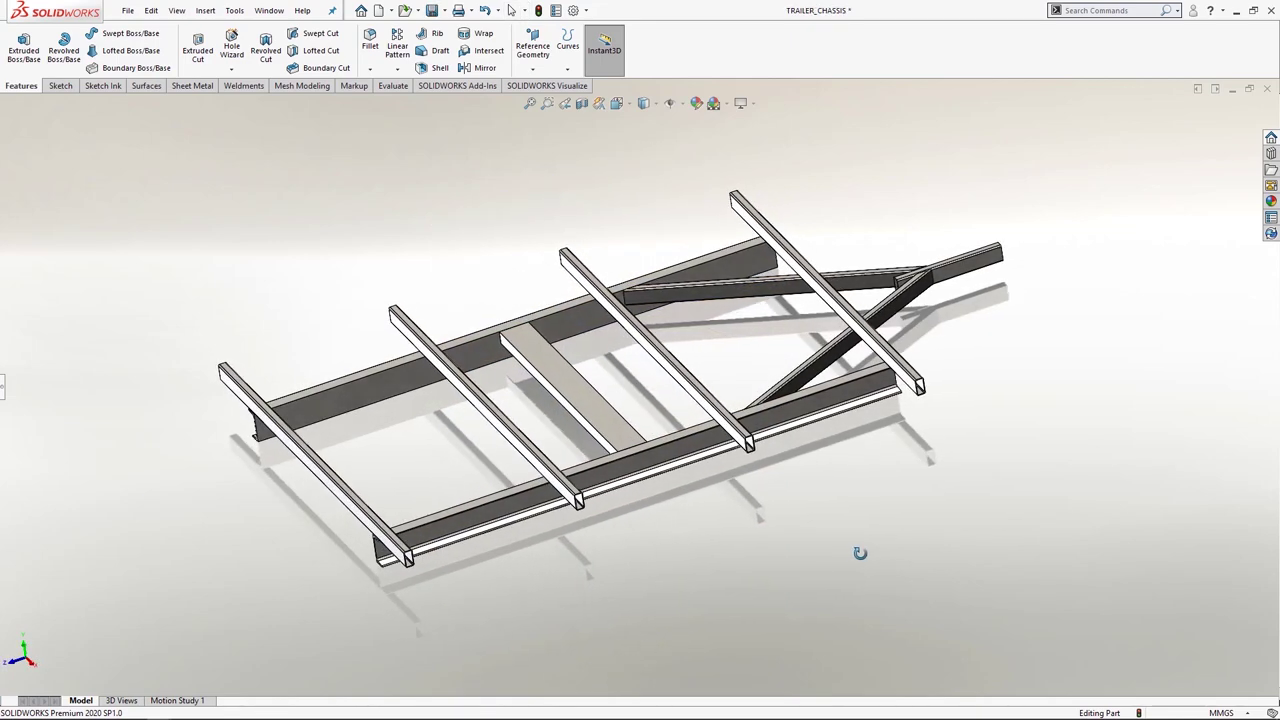
mouse_move(860, 552)
middle_down()
mouse_move(921, 543)
mouse_move(860, 551)
middle_up()
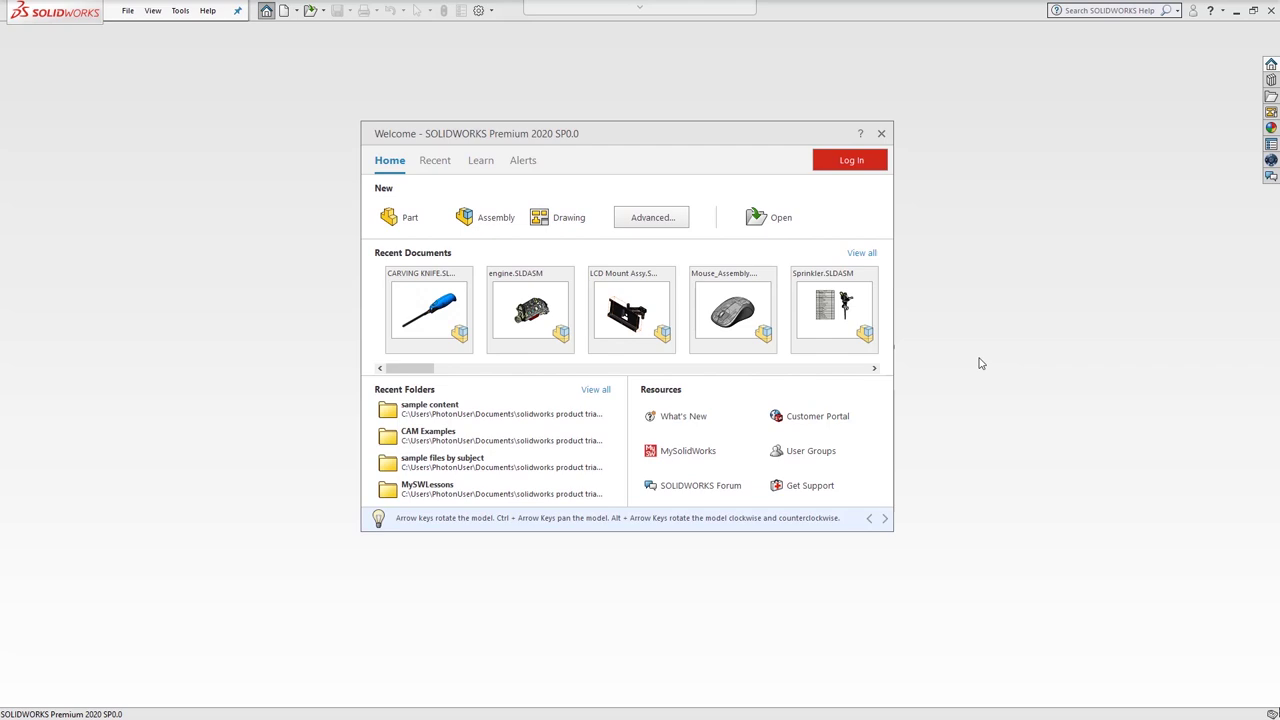
Step: Create a new part and start a sketch on the Top Plane
click(422, 225)
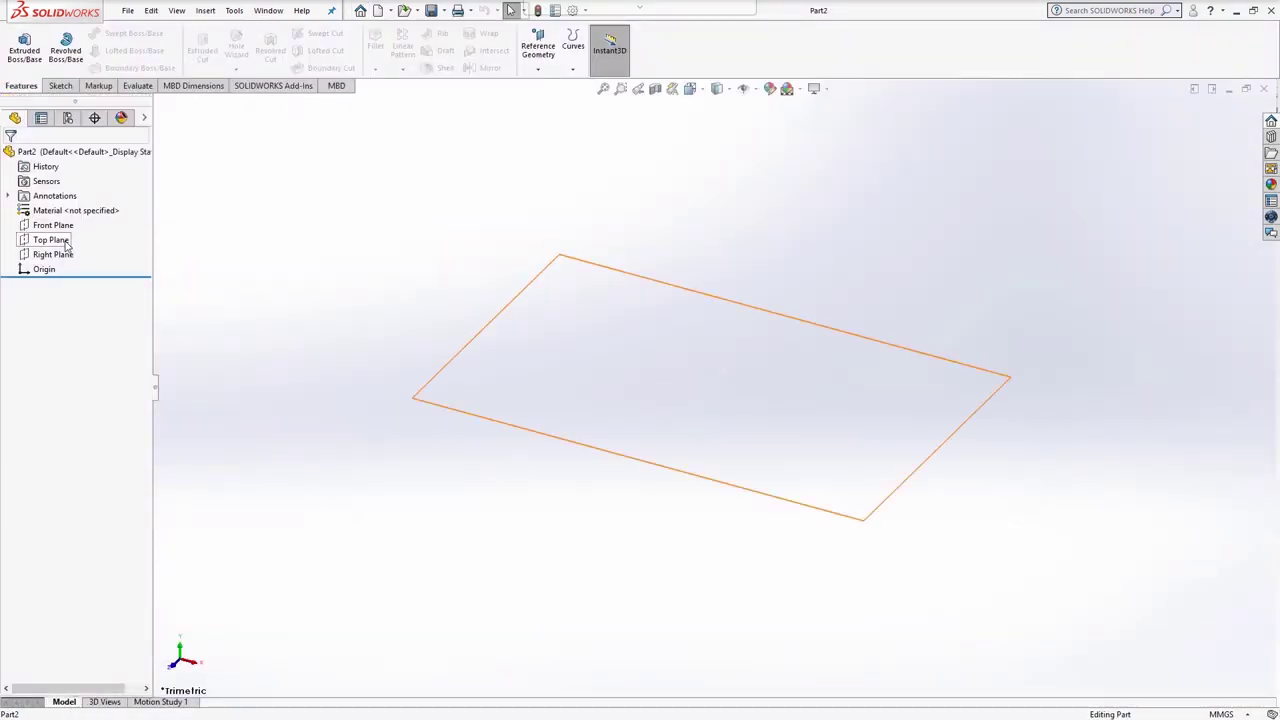
click(60, 241)
click(60, 86)
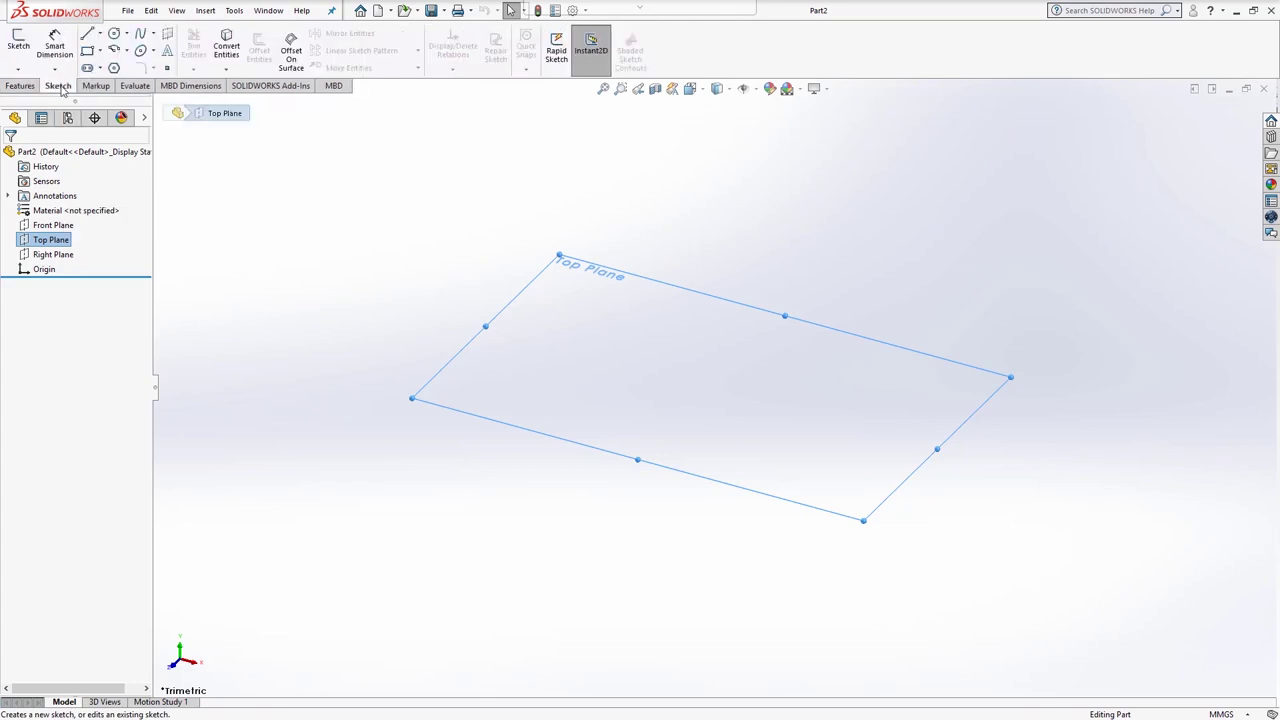
click(20, 50)
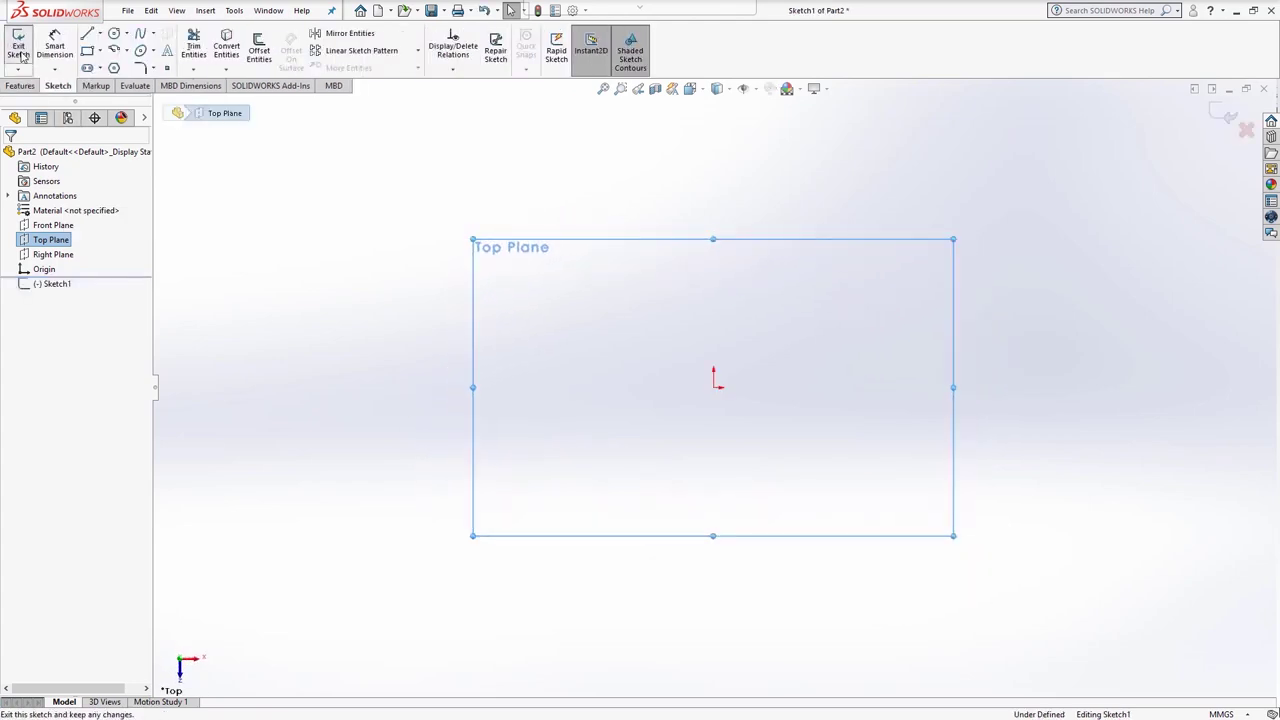
Step: Sketch a center rectangle about 71 mm wide and 122 mm high, centred on the origin
click(100, 52)
click(112, 83)
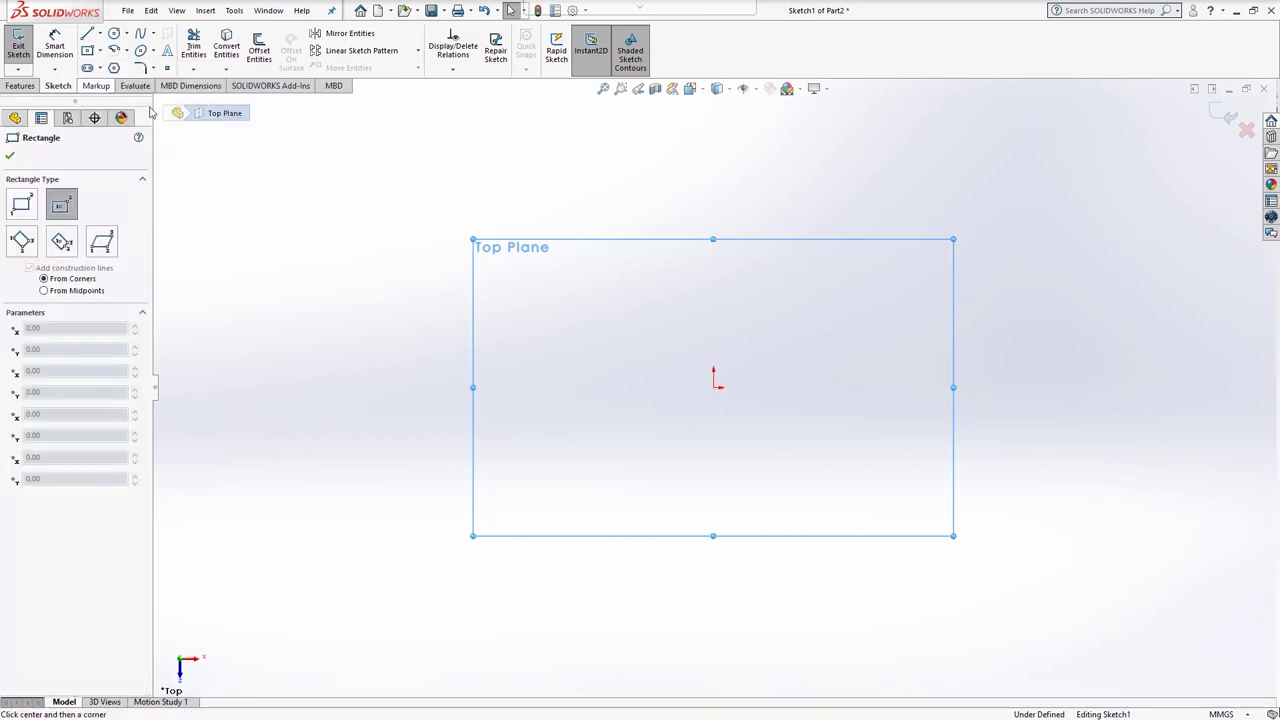
click(713, 388)
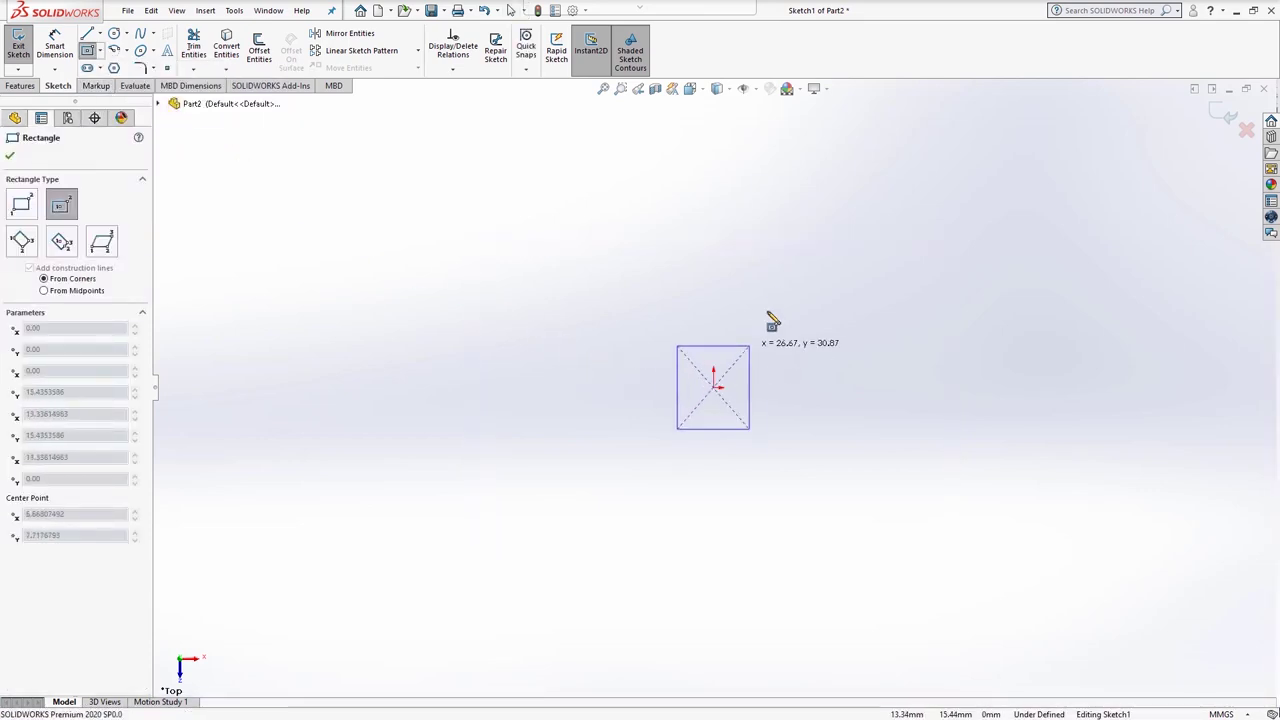
click(810, 226)
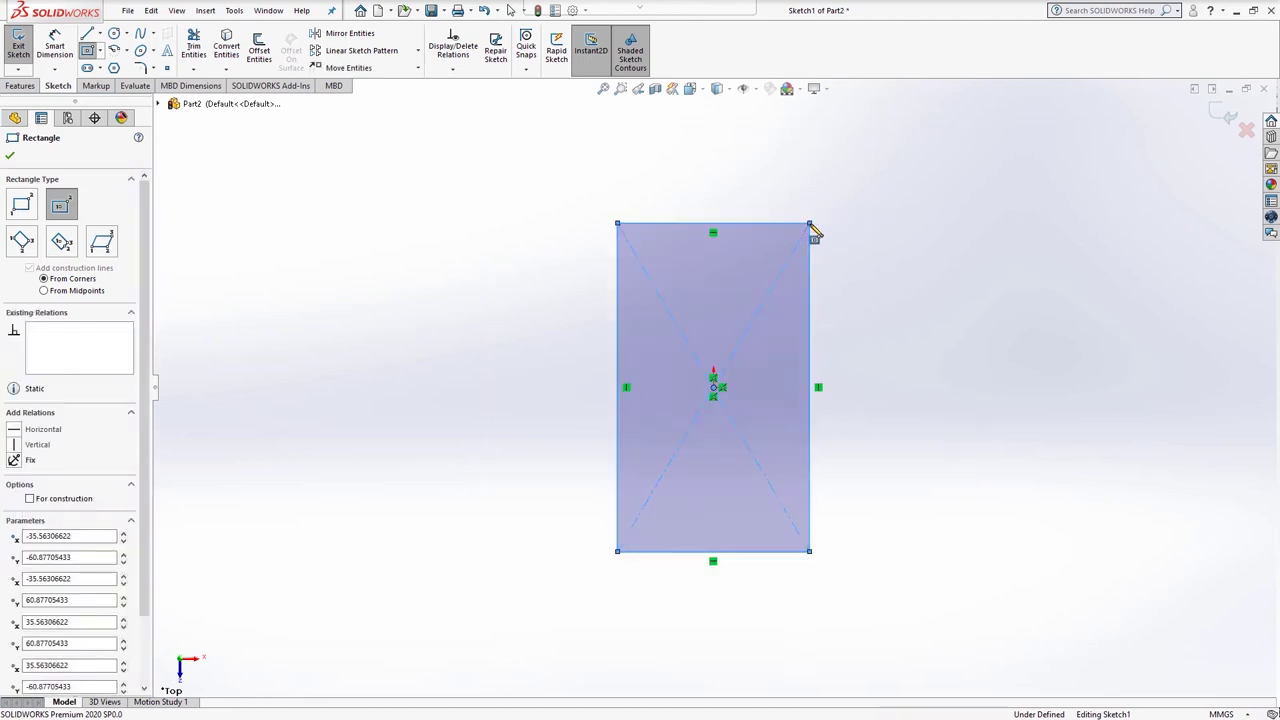
Step: Draw a horizontal midpoint line about 103 mm long, centred on the midpoint of the rectangle's lower edge
click(99, 33)
click(115, 82)
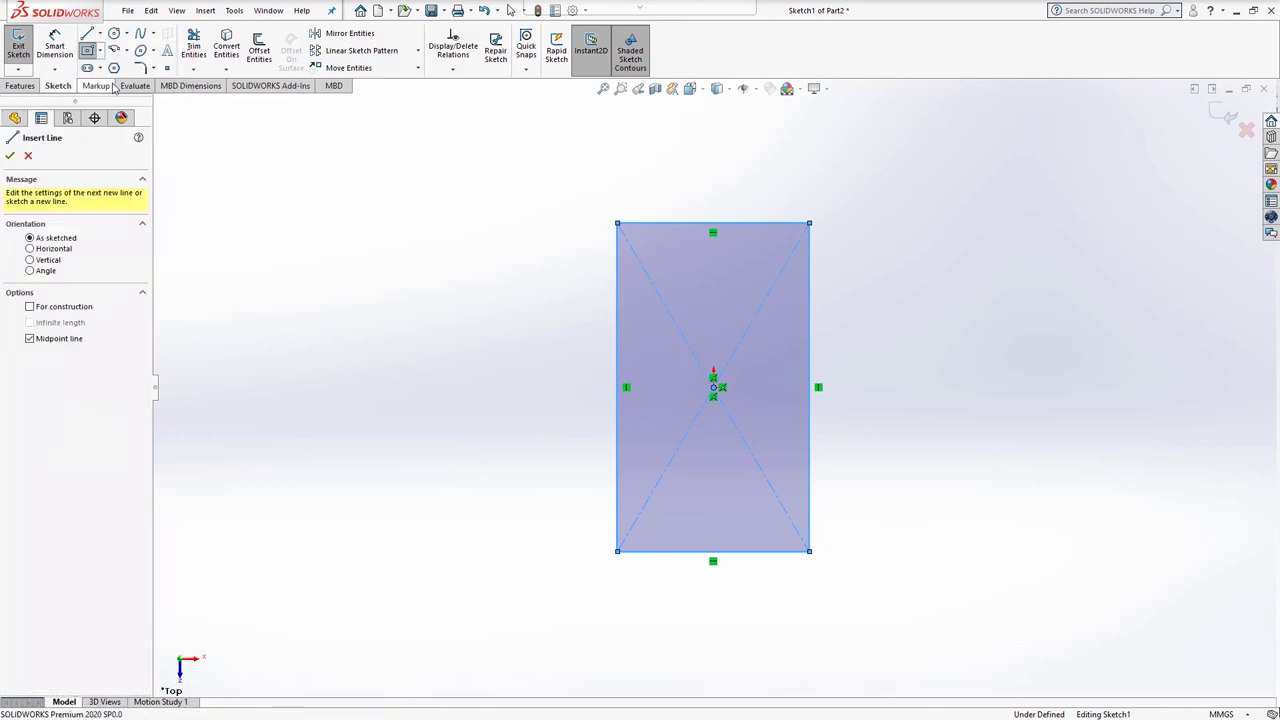
click(712, 551)
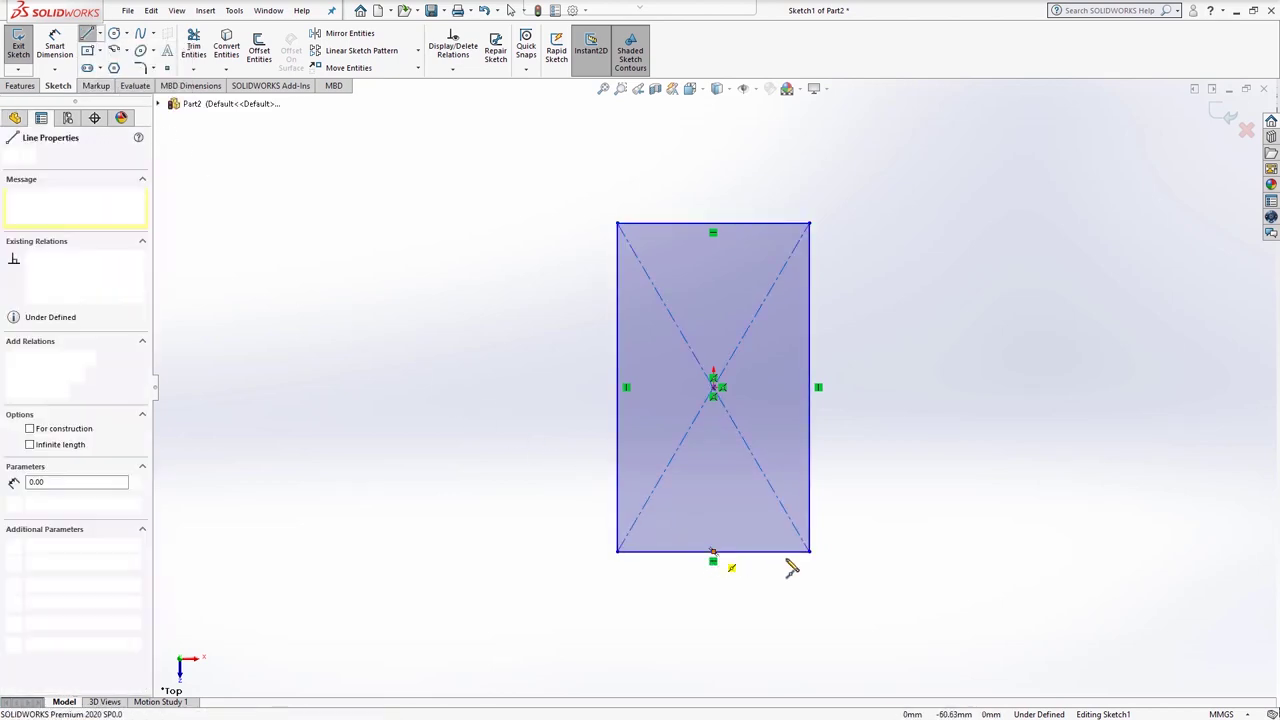
click(854, 553)
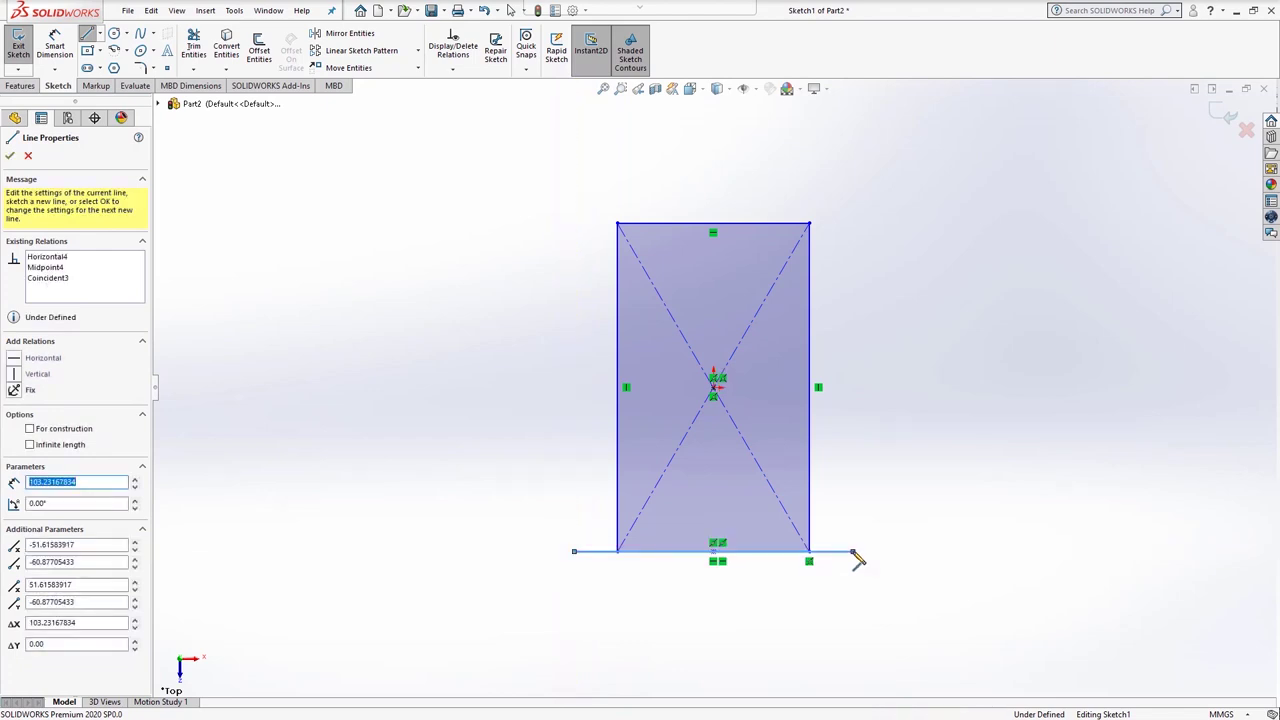
Step: Draw a vertical centerline from the origin up past the rectangle's upper edge
click(100, 35)
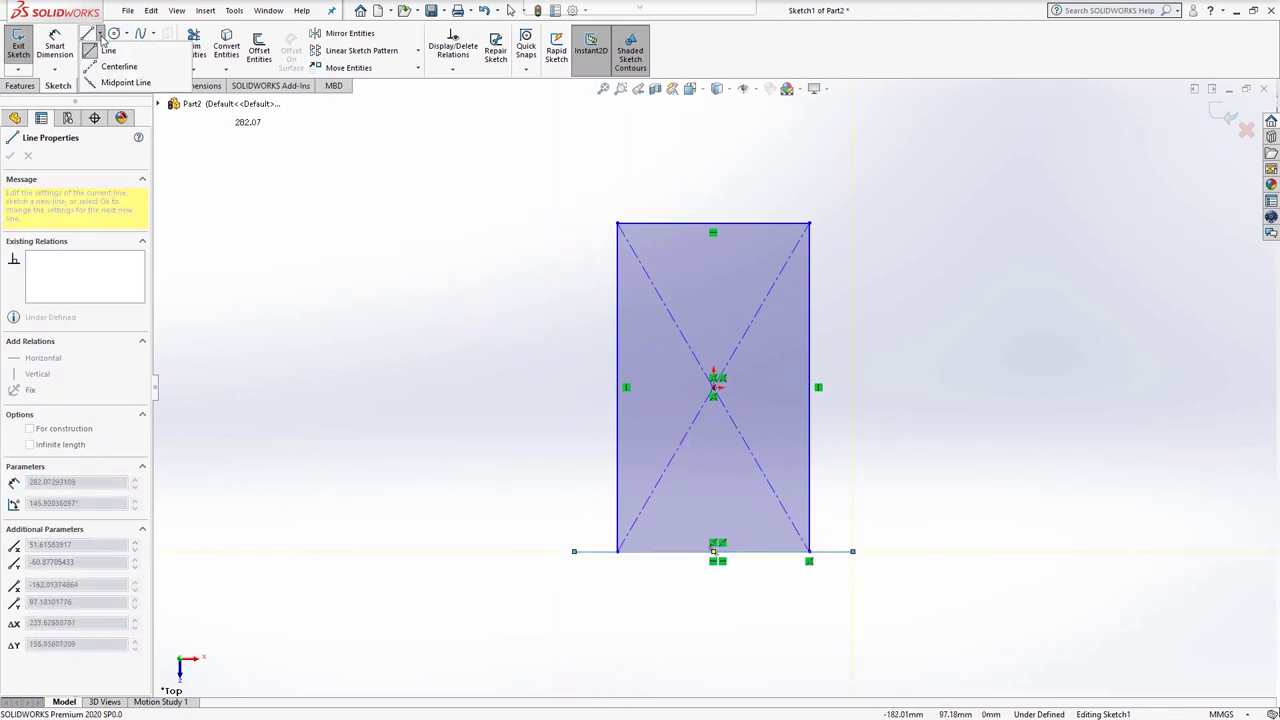
click(115, 67)
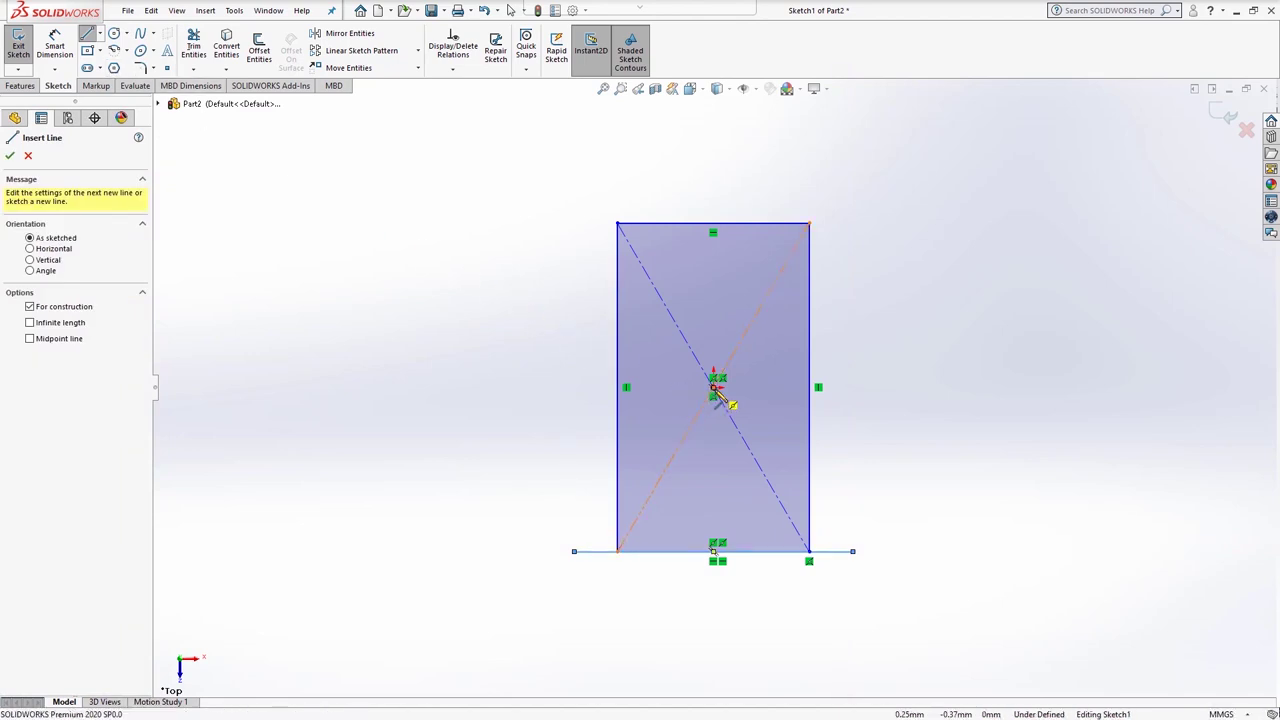
drag(713, 387, 714, 165)
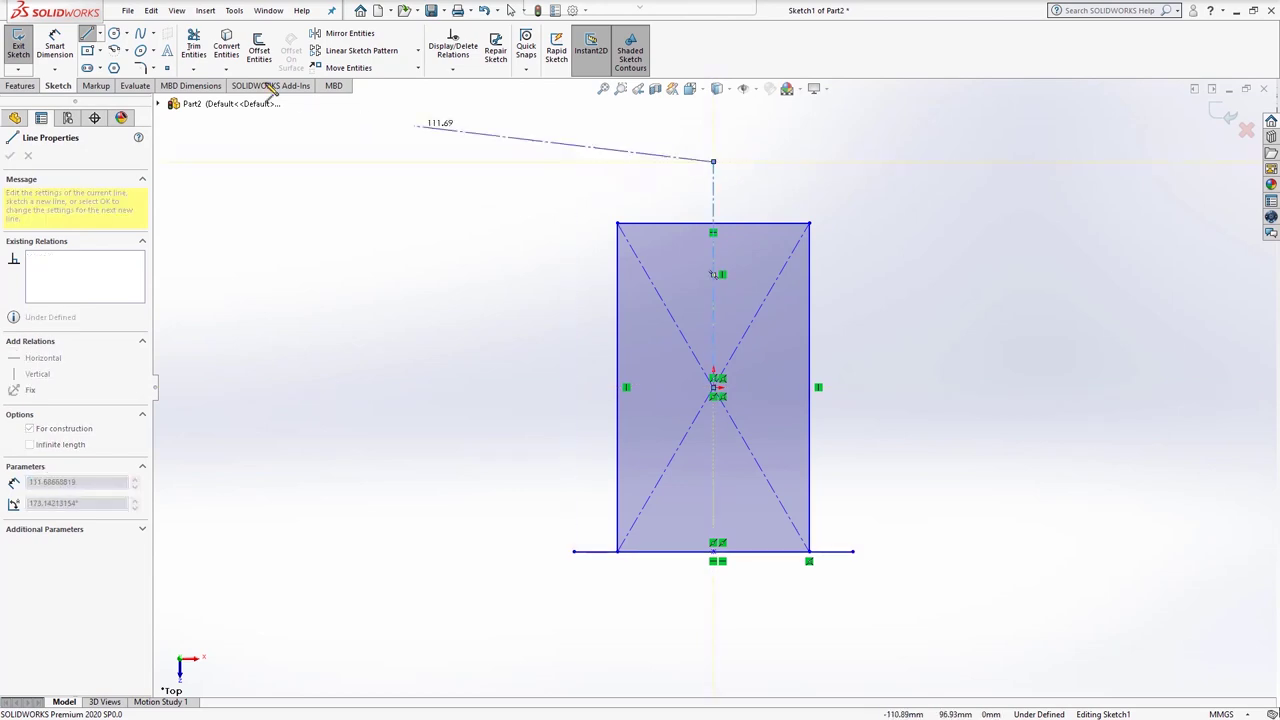
Step: Draw a solid vertical line about 15 mm long from the centerline's upper end down along the centerline
click(101, 35)
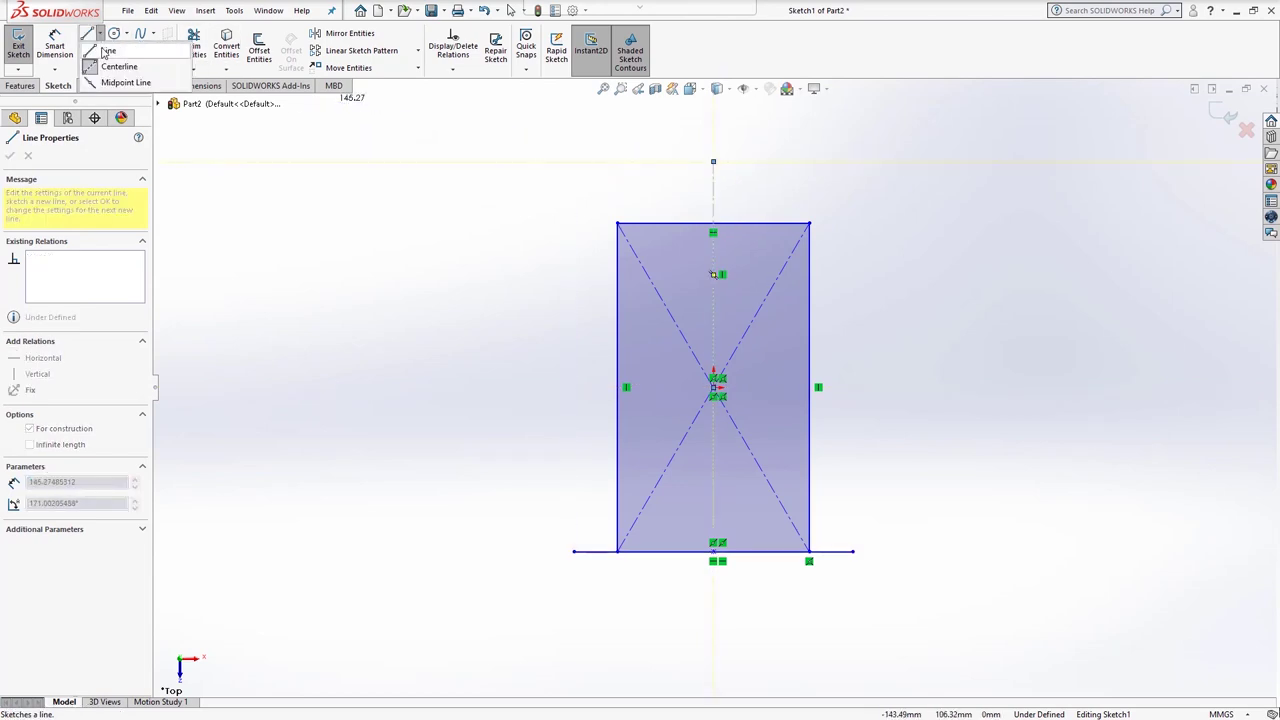
click(112, 48)
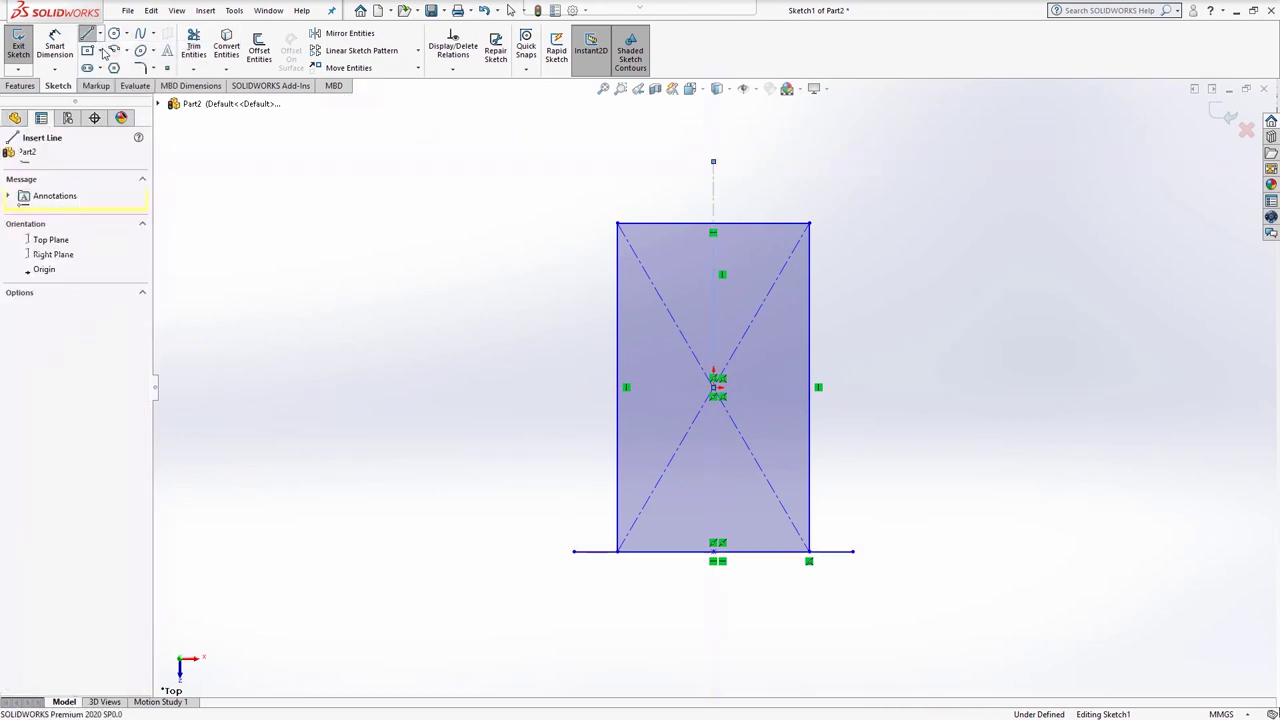
click(713, 162)
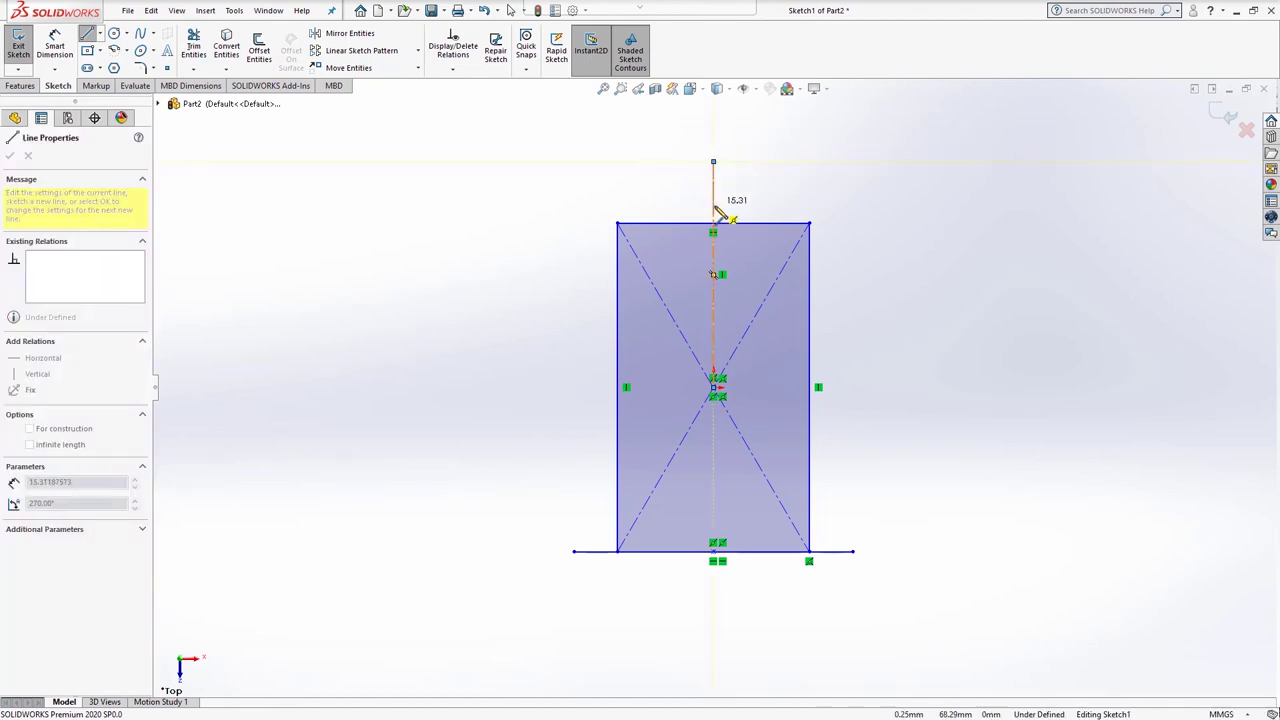
click(713, 205)
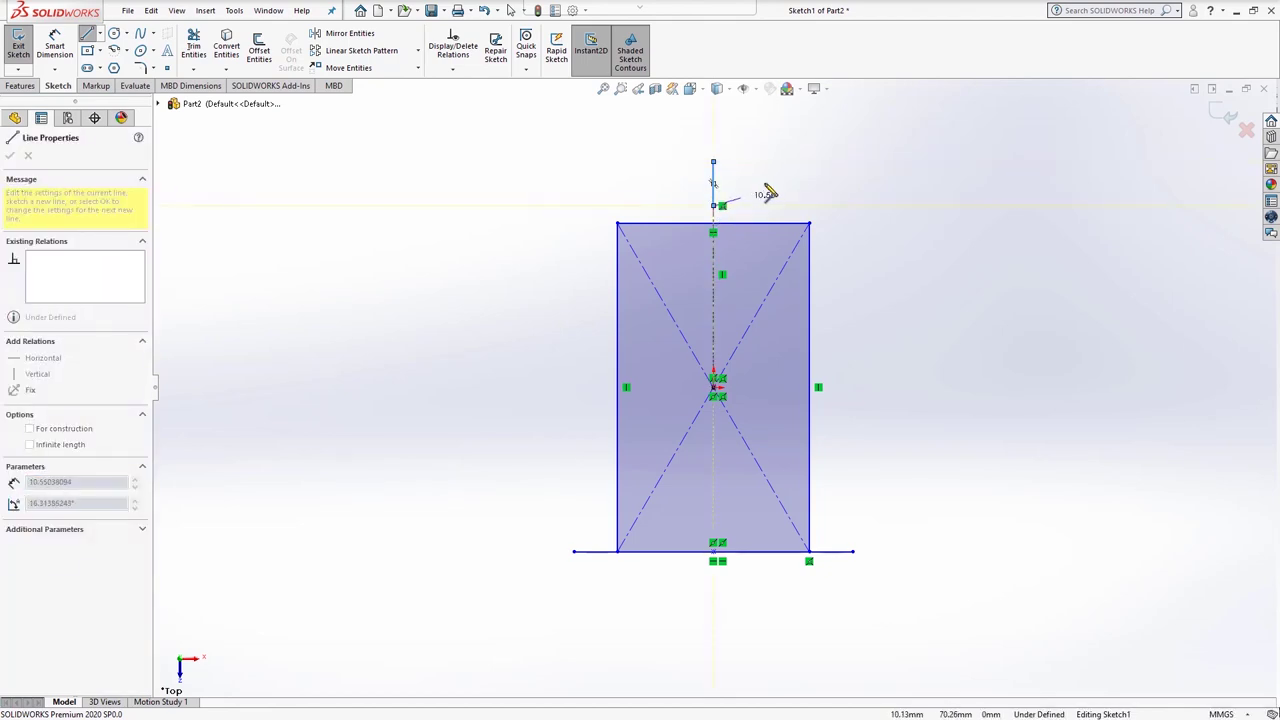
key(Escape)
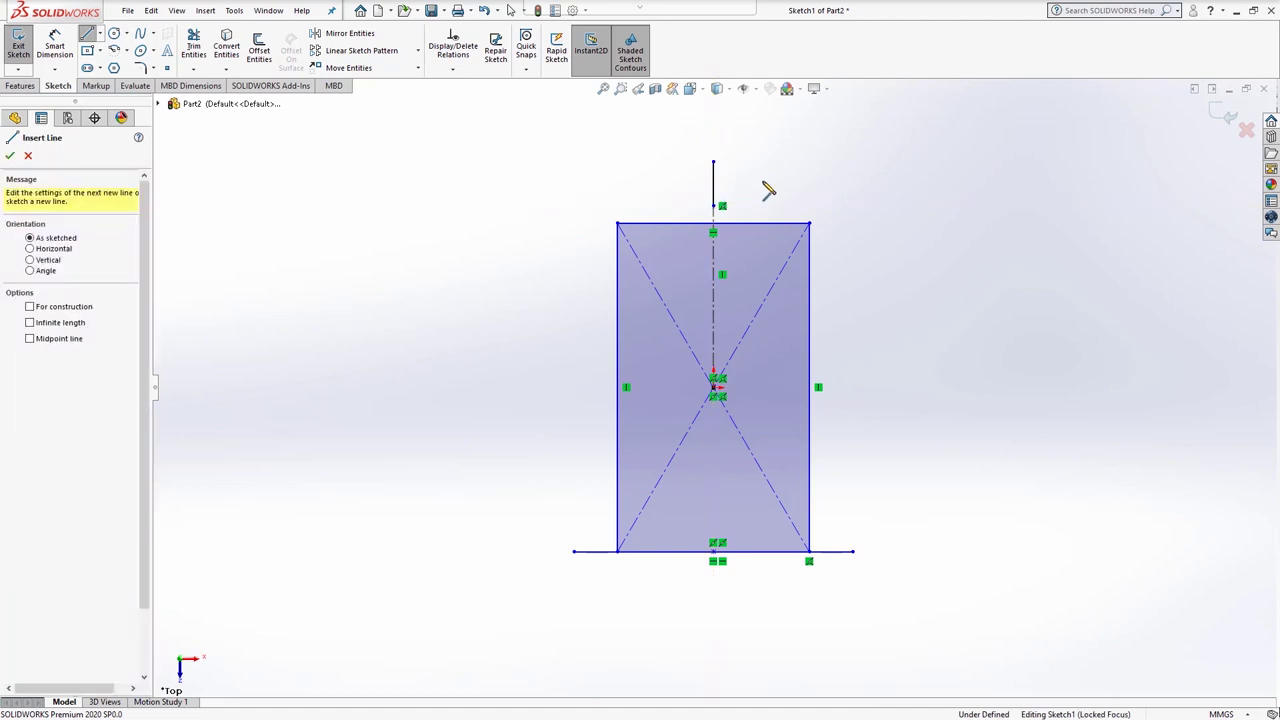
Step: Draw a diagonal line from the middle of the short vertical line to the upper part of the rectangle's left edge
click(713, 187)
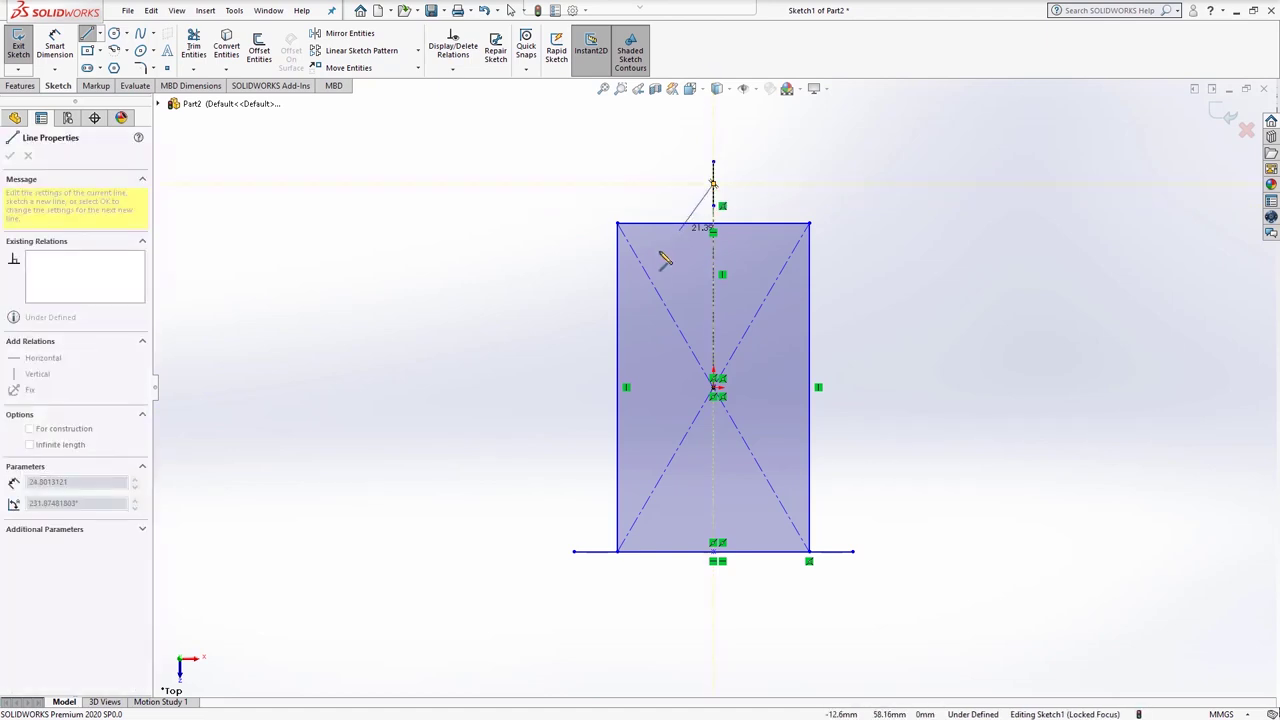
click(620, 293)
key(Escape)
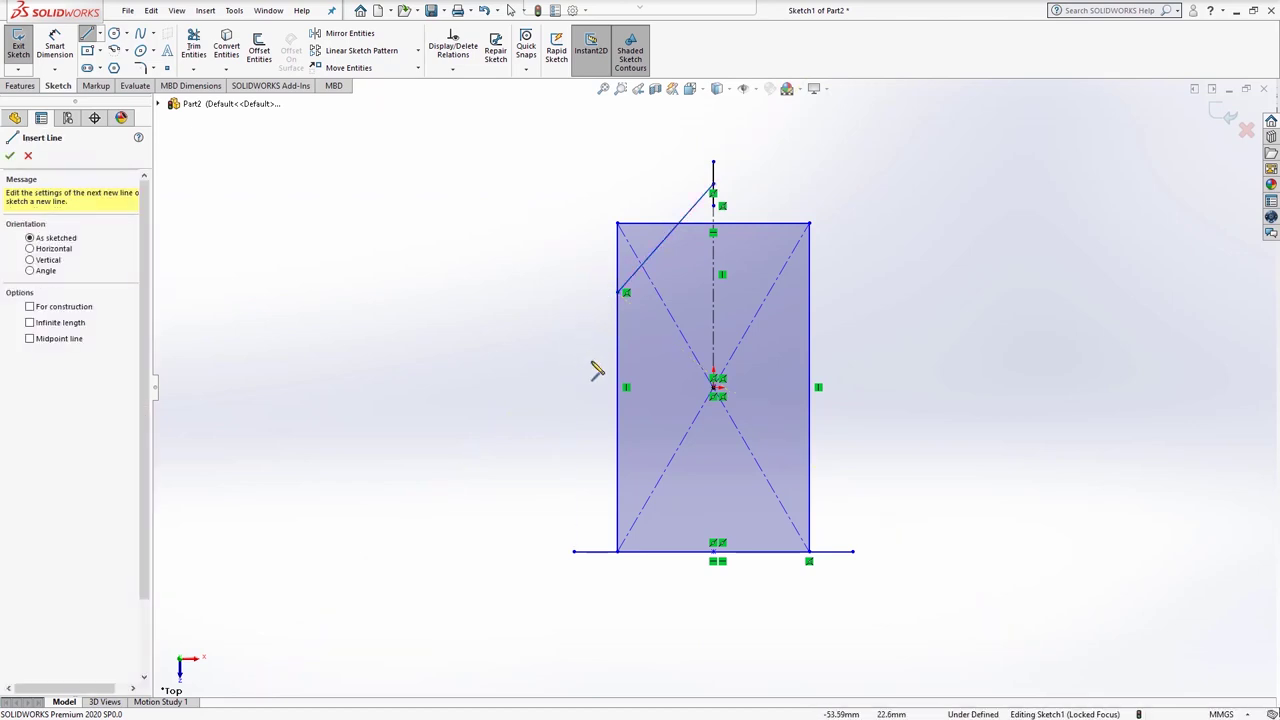
Step: Draw a horizontal line through the origin connecting the midpoints of the rectangle's left and right edges
click(622, 388)
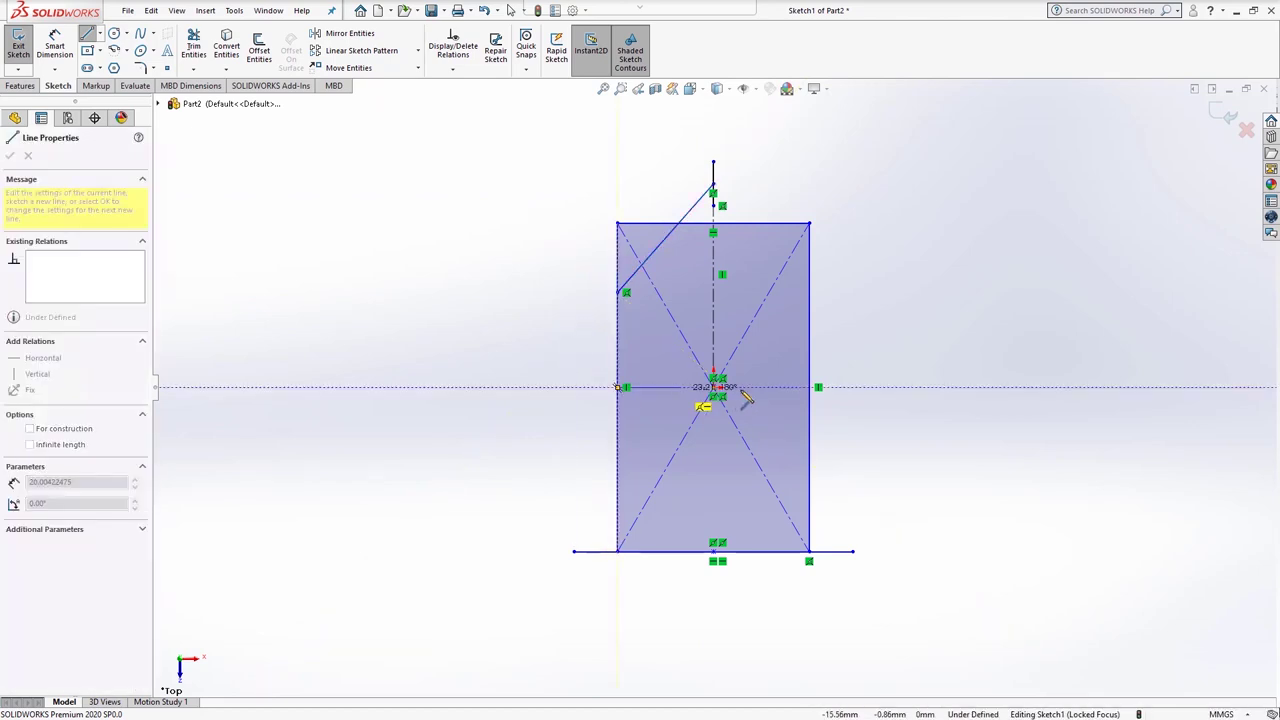
click(811, 390)
key(Escape)
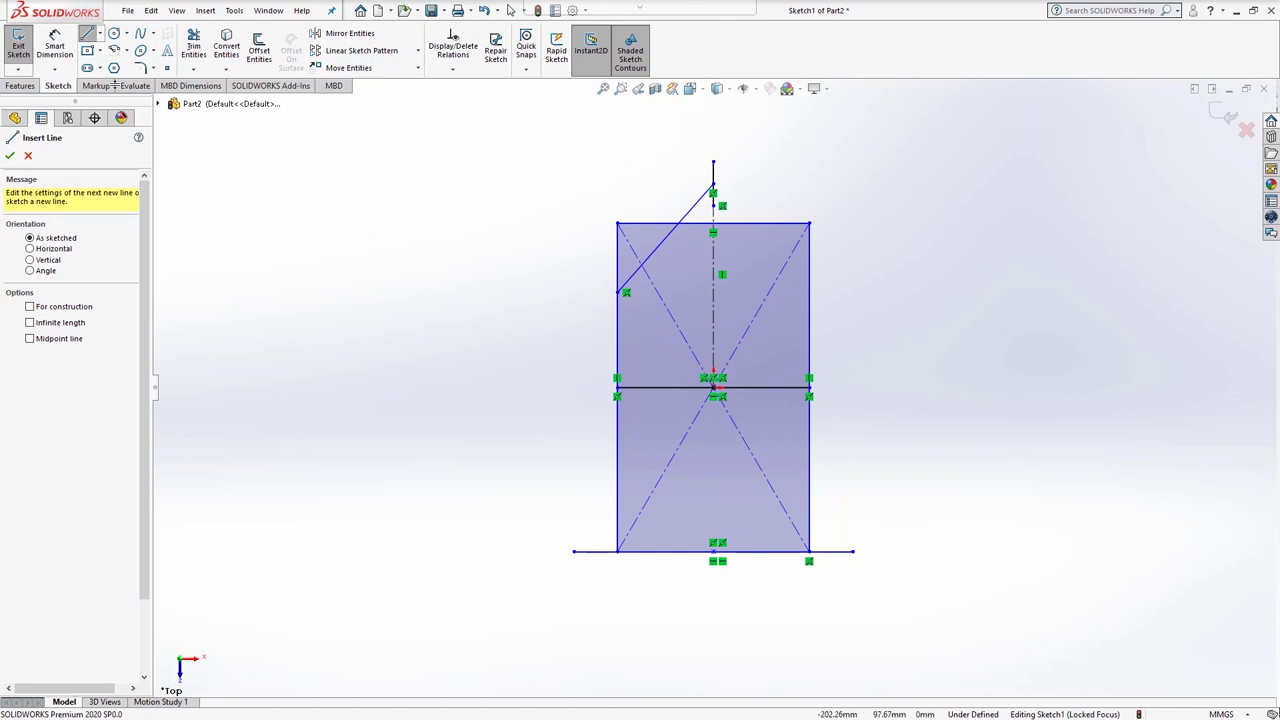
Step: Dimension the rectangle's left edge and set its length to 2500 mm
click(55, 50)
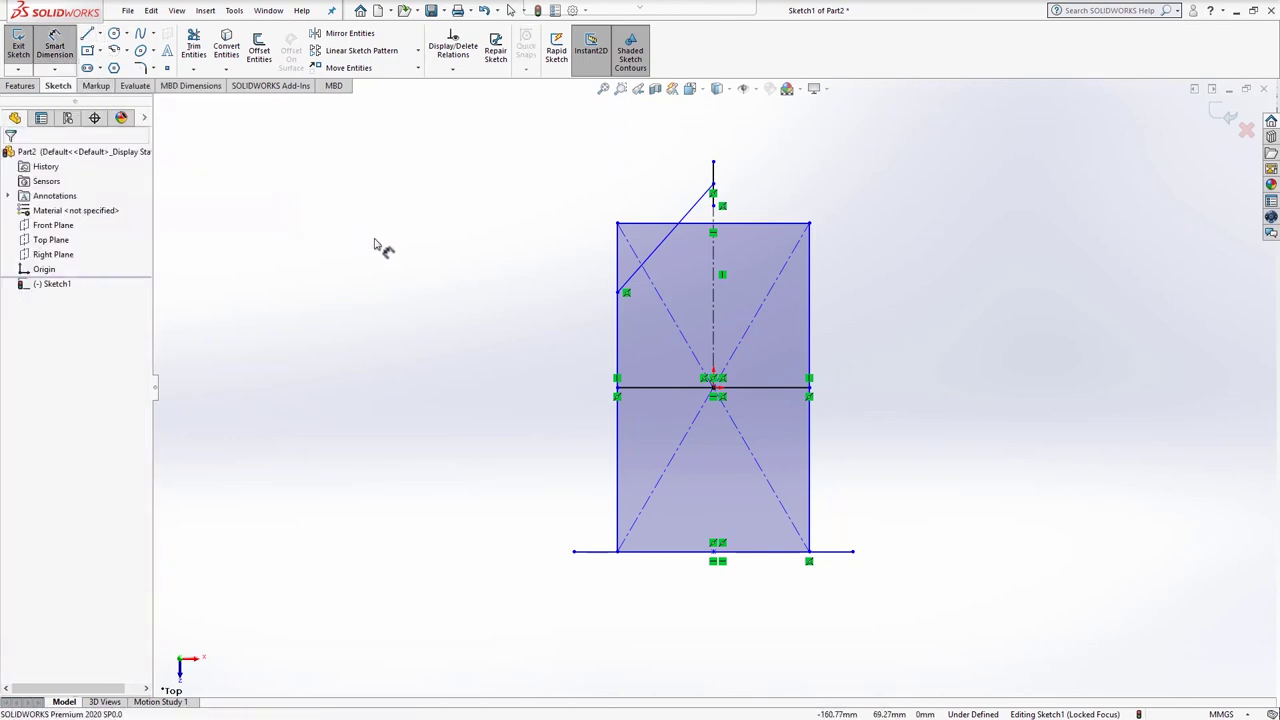
click(617, 335)
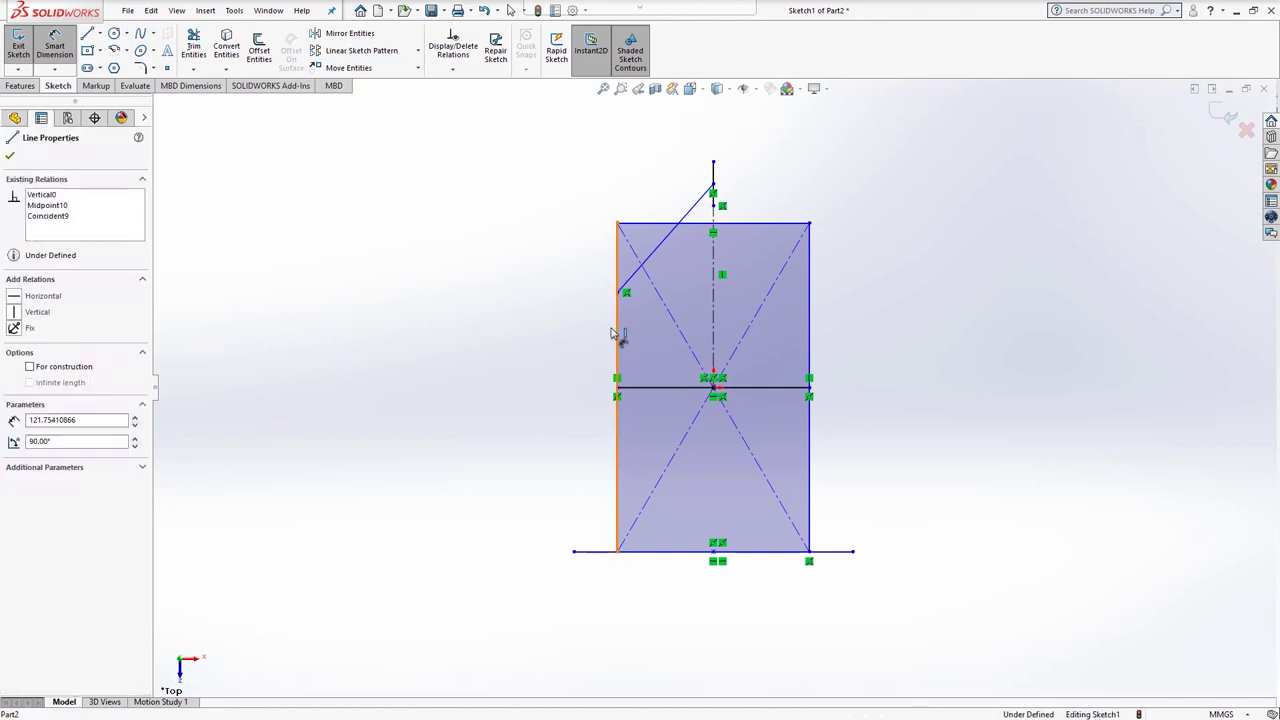
click(522, 379)
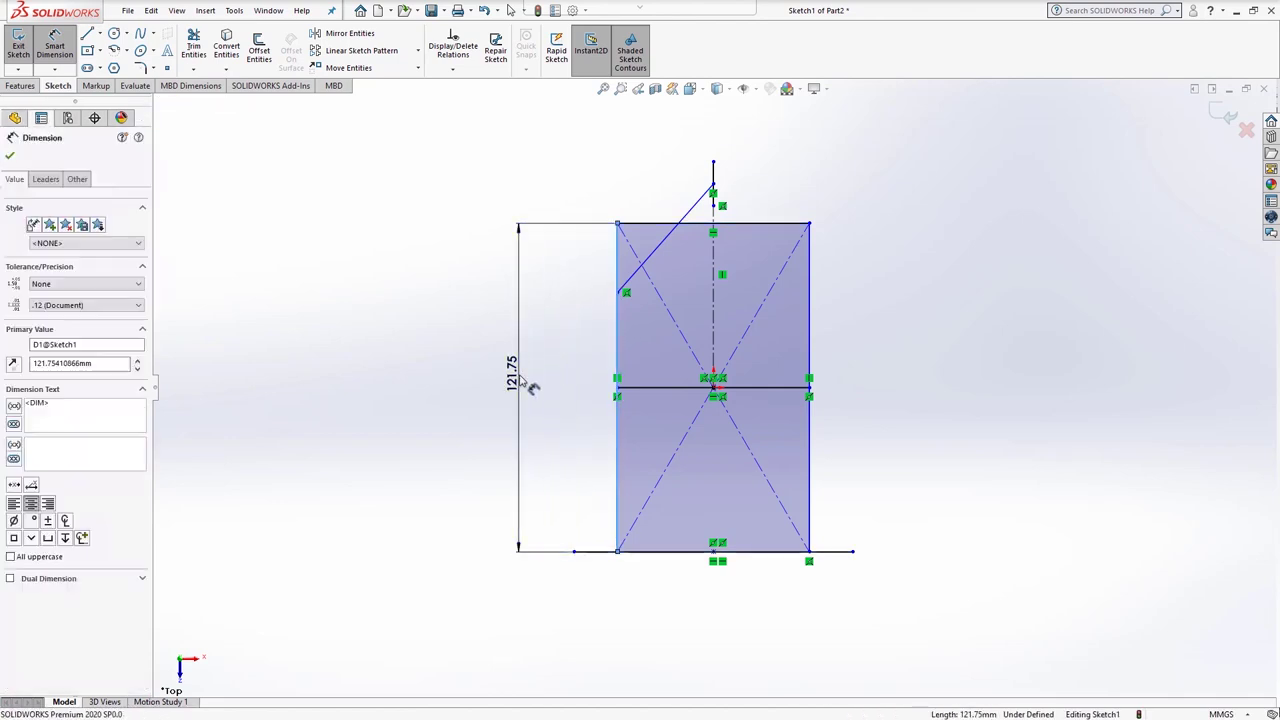
text(250)
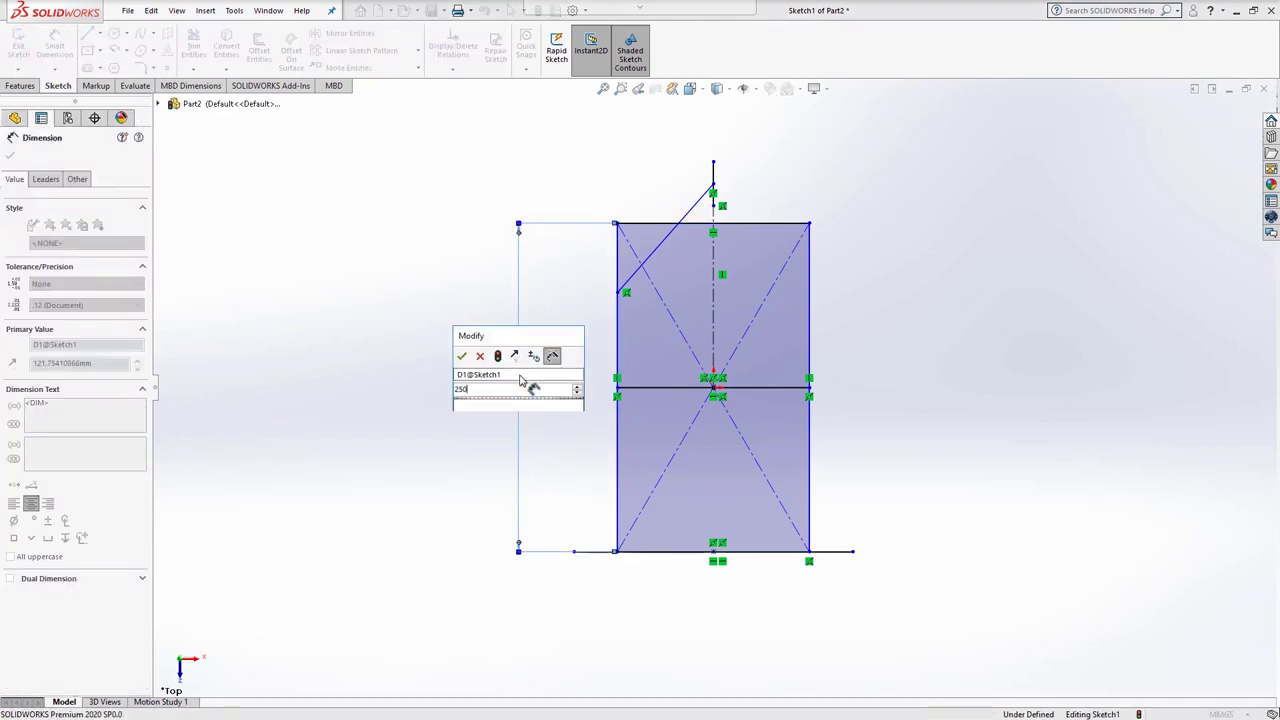
text(0)
key(Return)
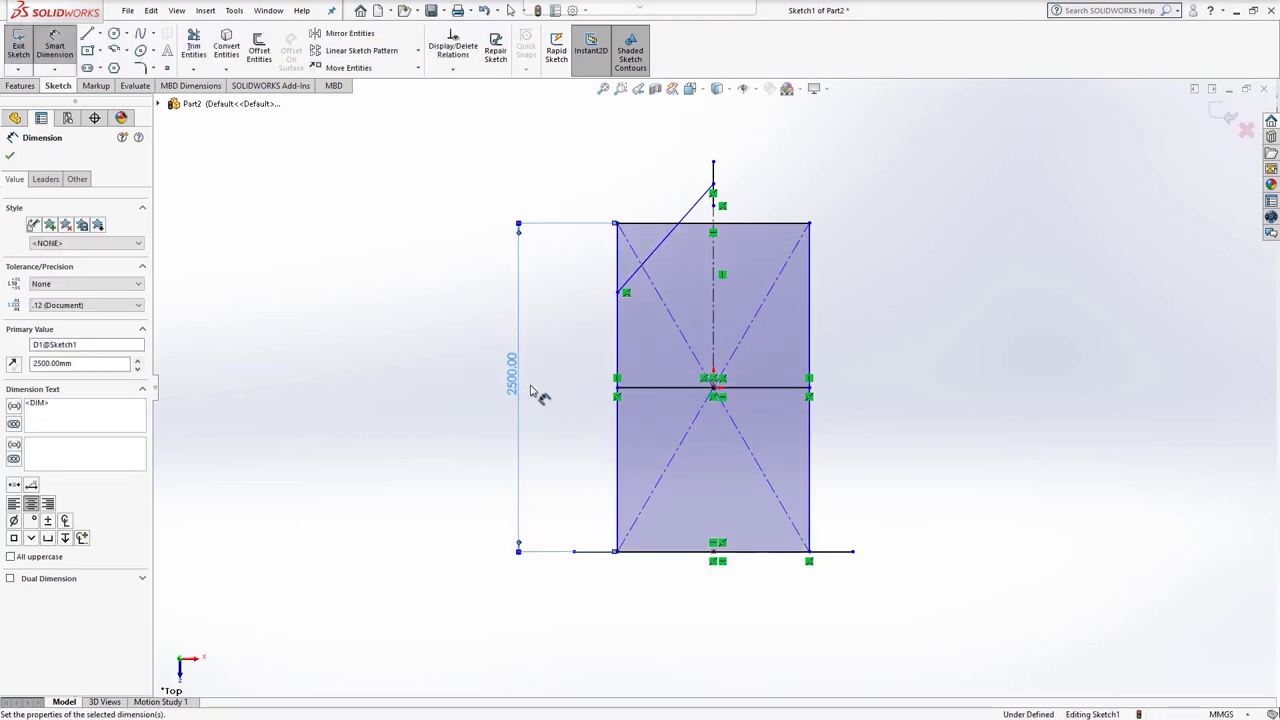
Step: Dimension the horizontal line along the rectangle's lower edge and set its length to 2000 mm
click(600, 551)
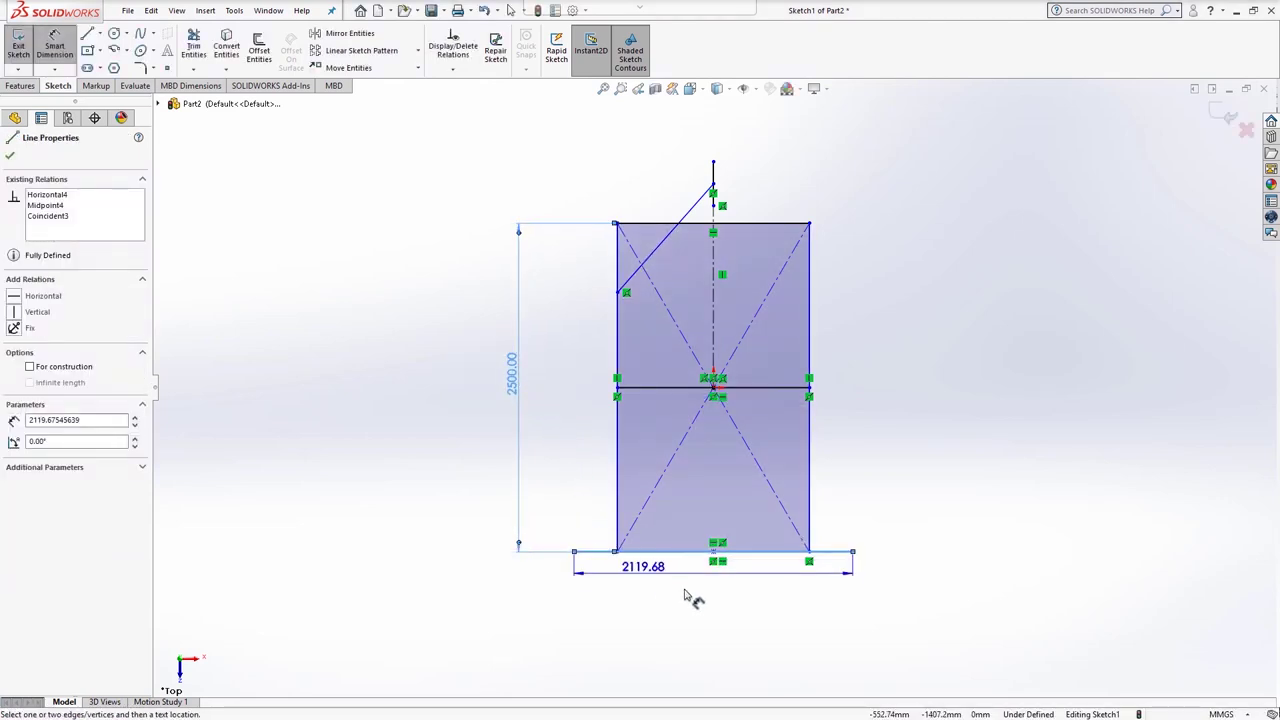
click(729, 612)
text(2)
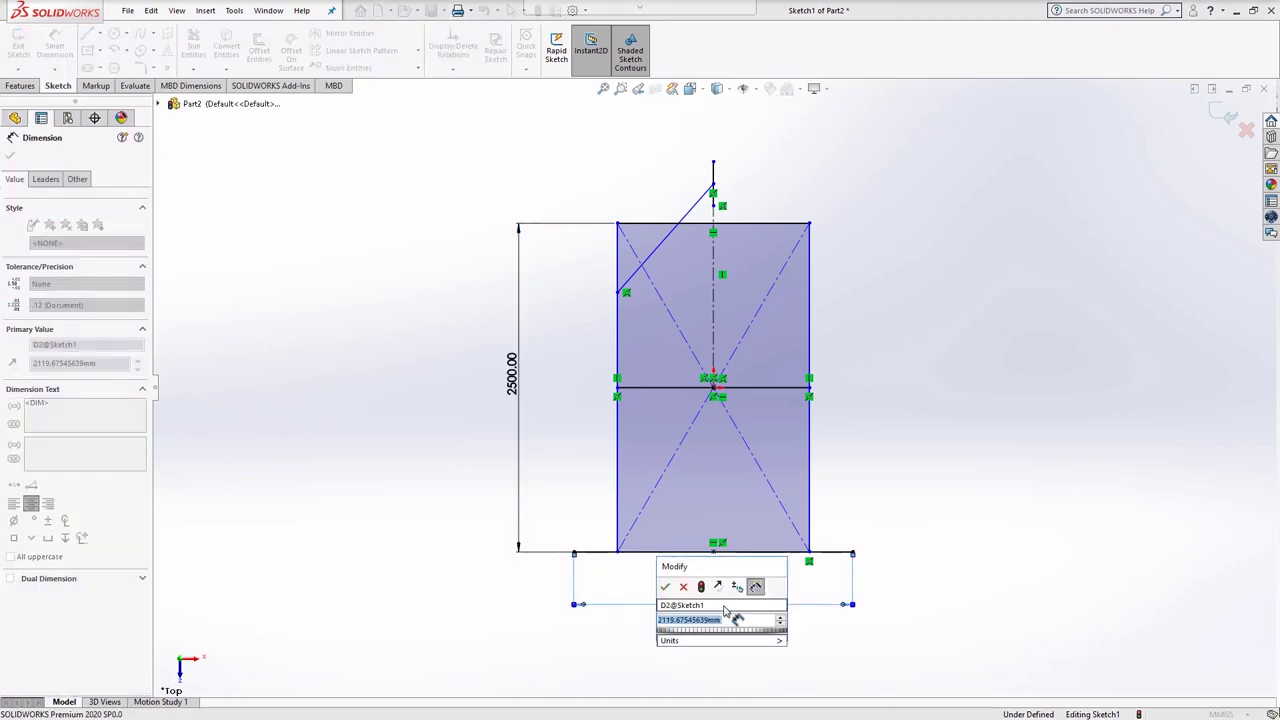
text(000)
key(Return)
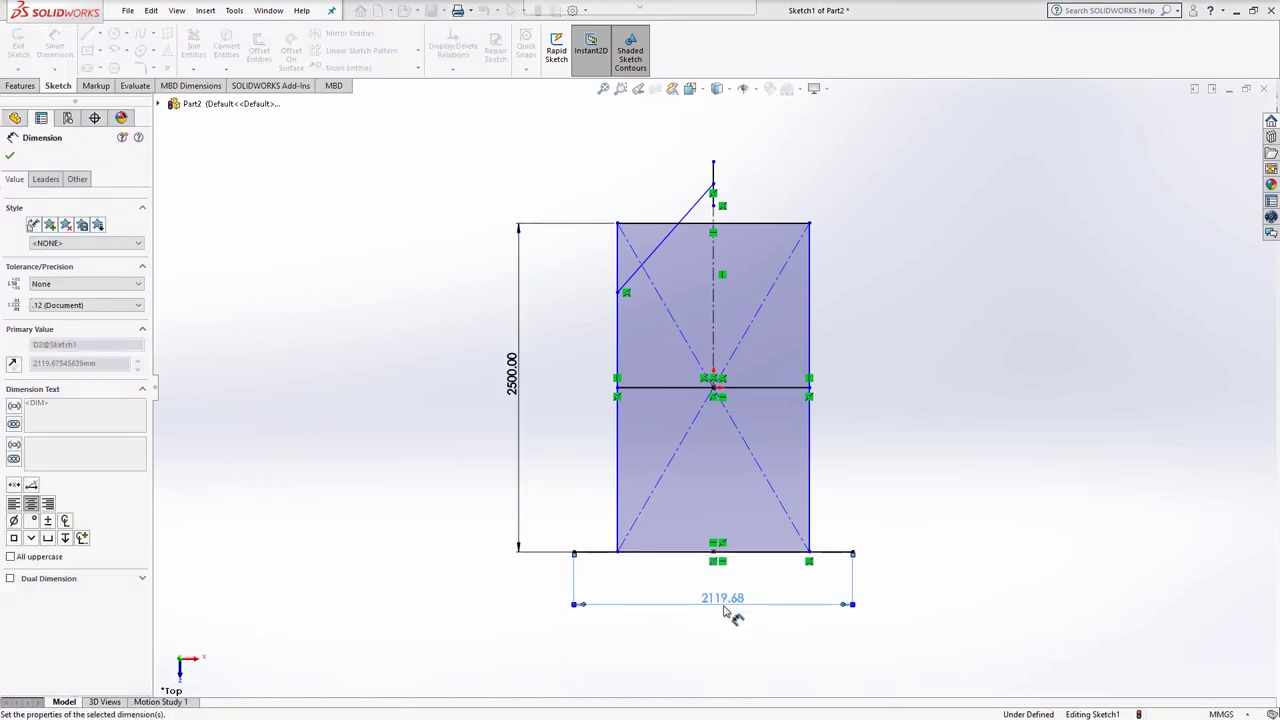
Step: Dimension the distance from the rectangle's right edge to the lower horizontal line's right end as 300 mm
click(810, 543)
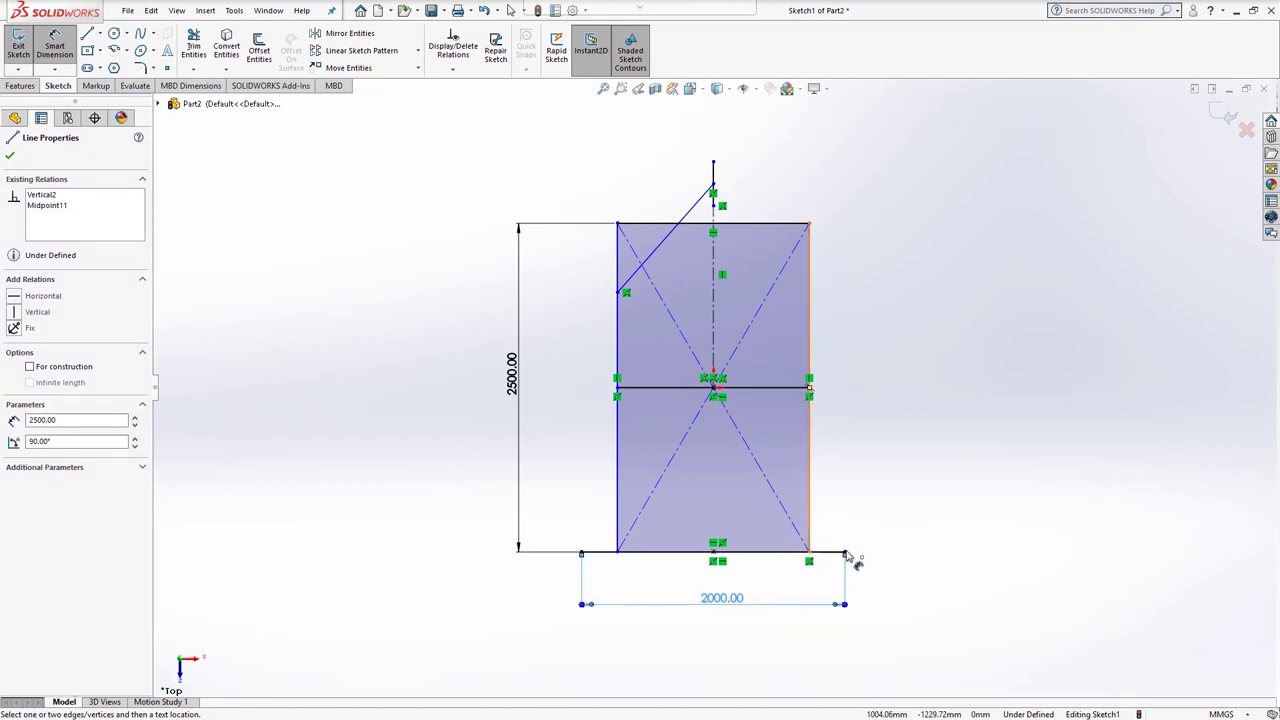
click(844, 553)
click(884, 530)
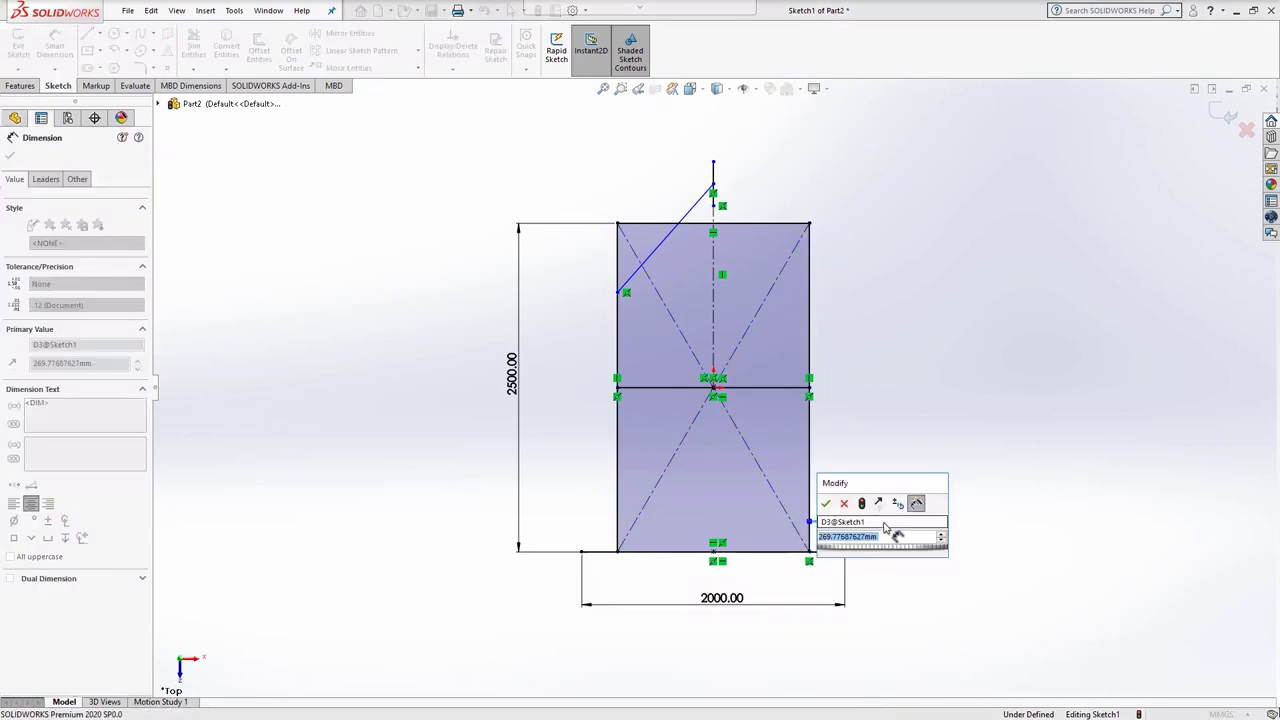
text(300)
key(Return)
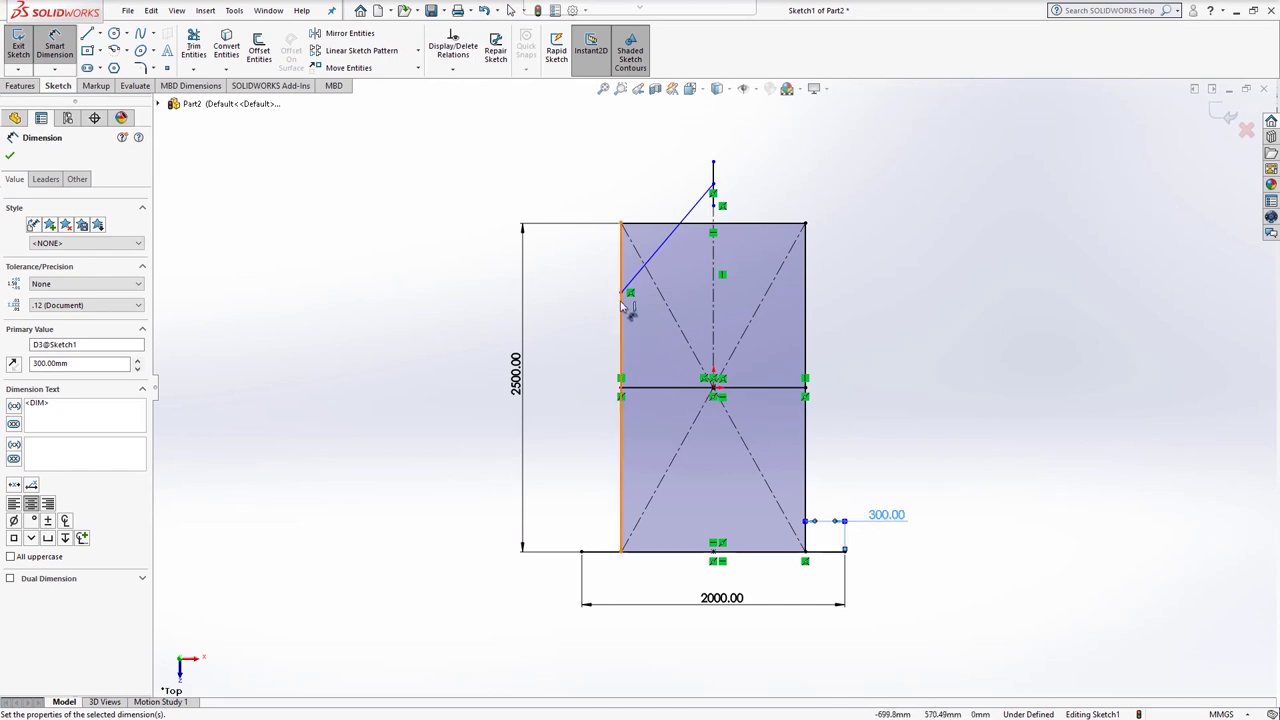
Step: Dimension the diagonal line's lower end to the rectangle's top edge and set the distance to 750 mm
click(623, 292)
click(650, 226)
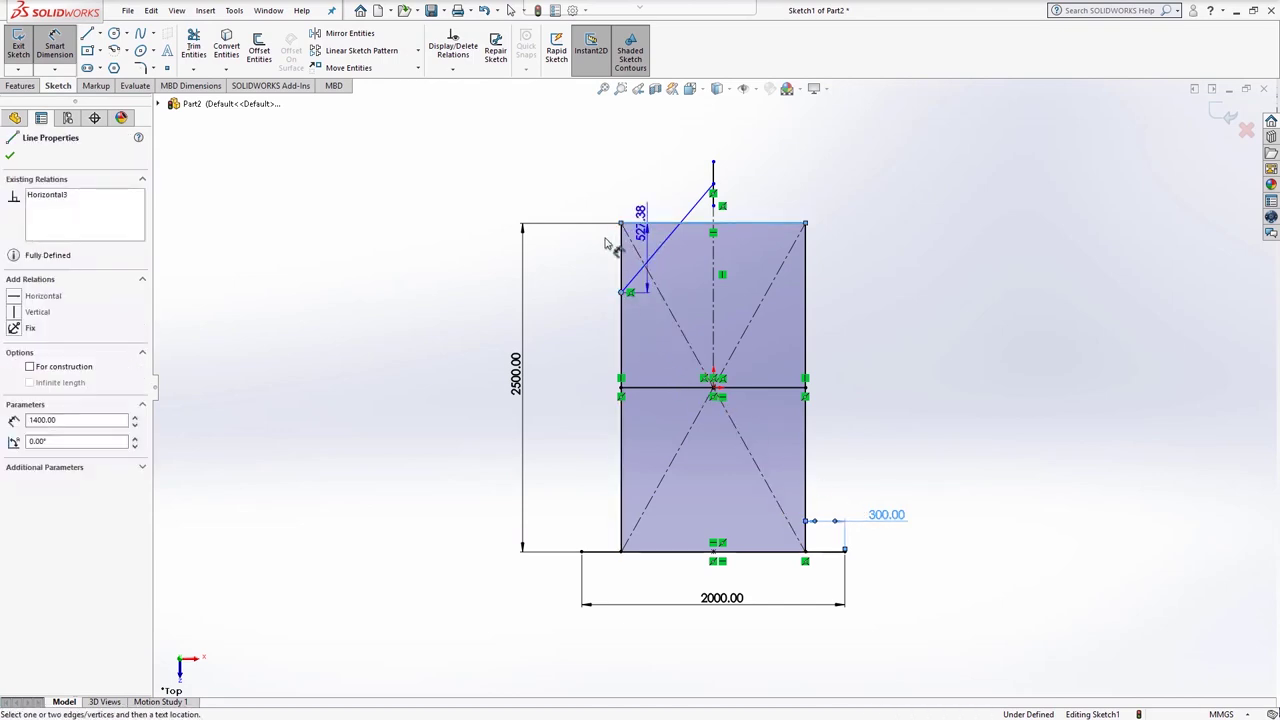
click(575, 260)
text(750)
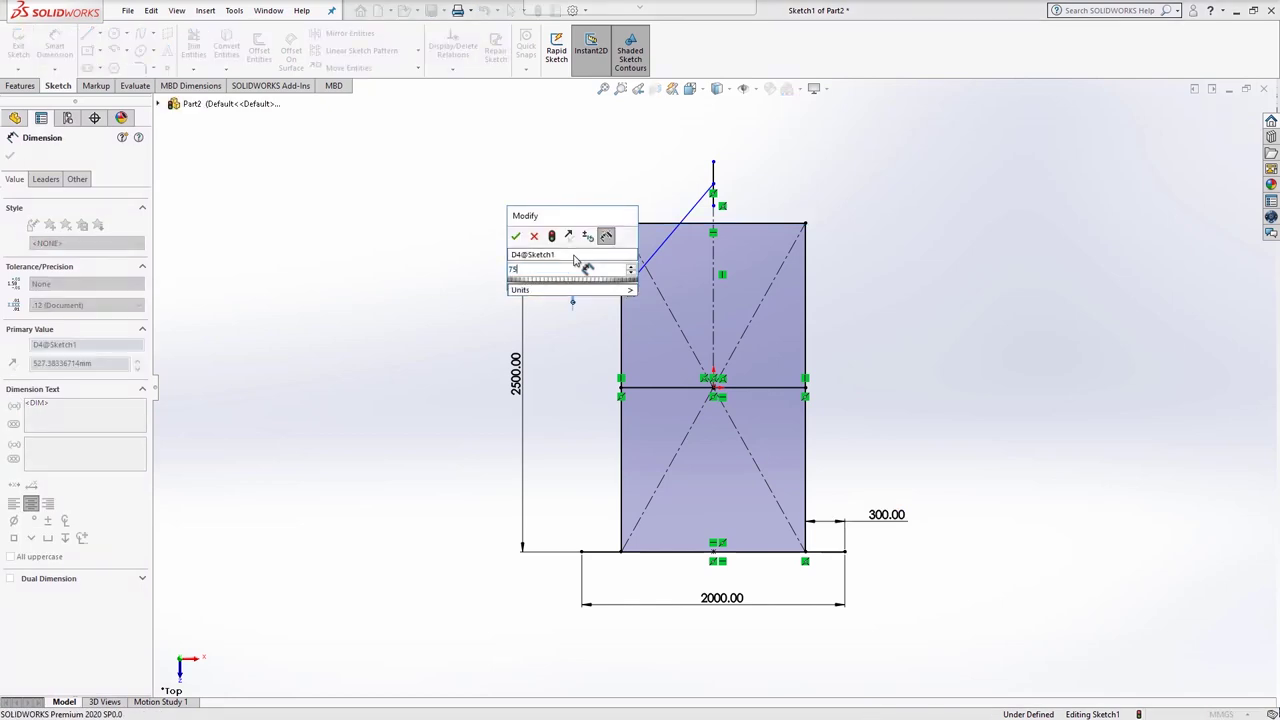
key(Return)
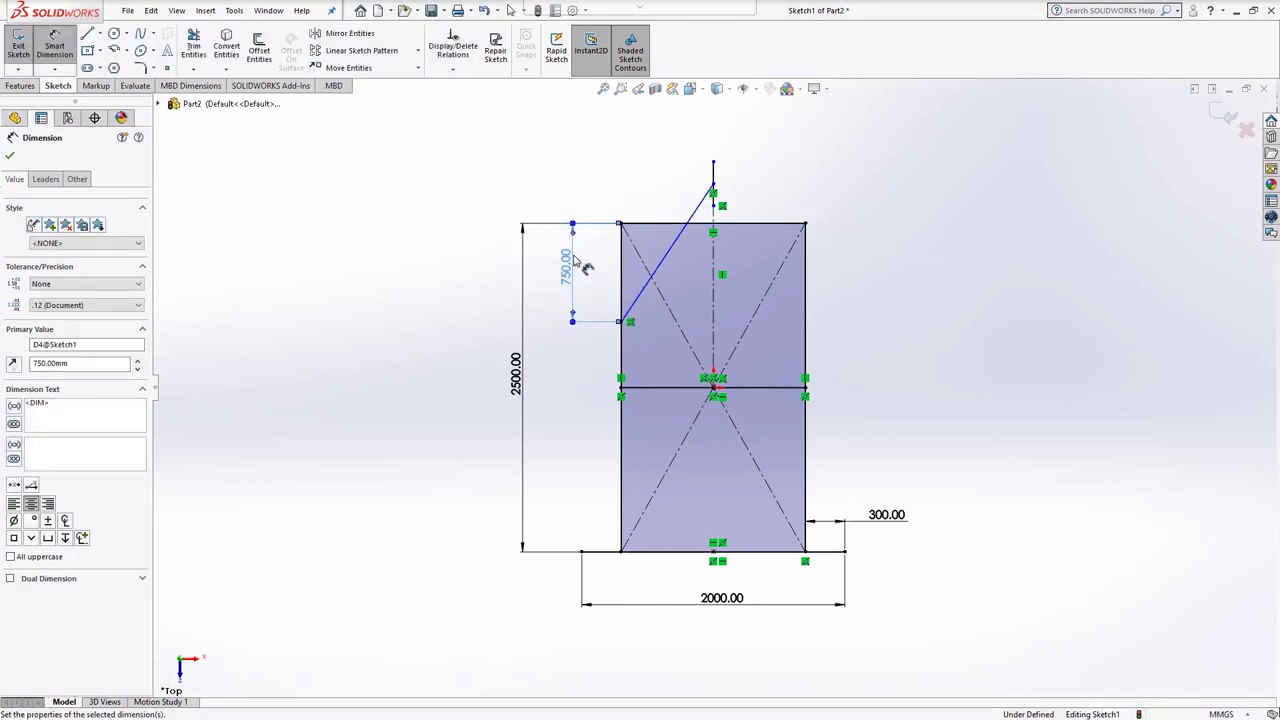
Step: Dimension the short vertical line above the rectangle and set its length to 500 mm
click(713, 176)
click(780, 186)
text(5)
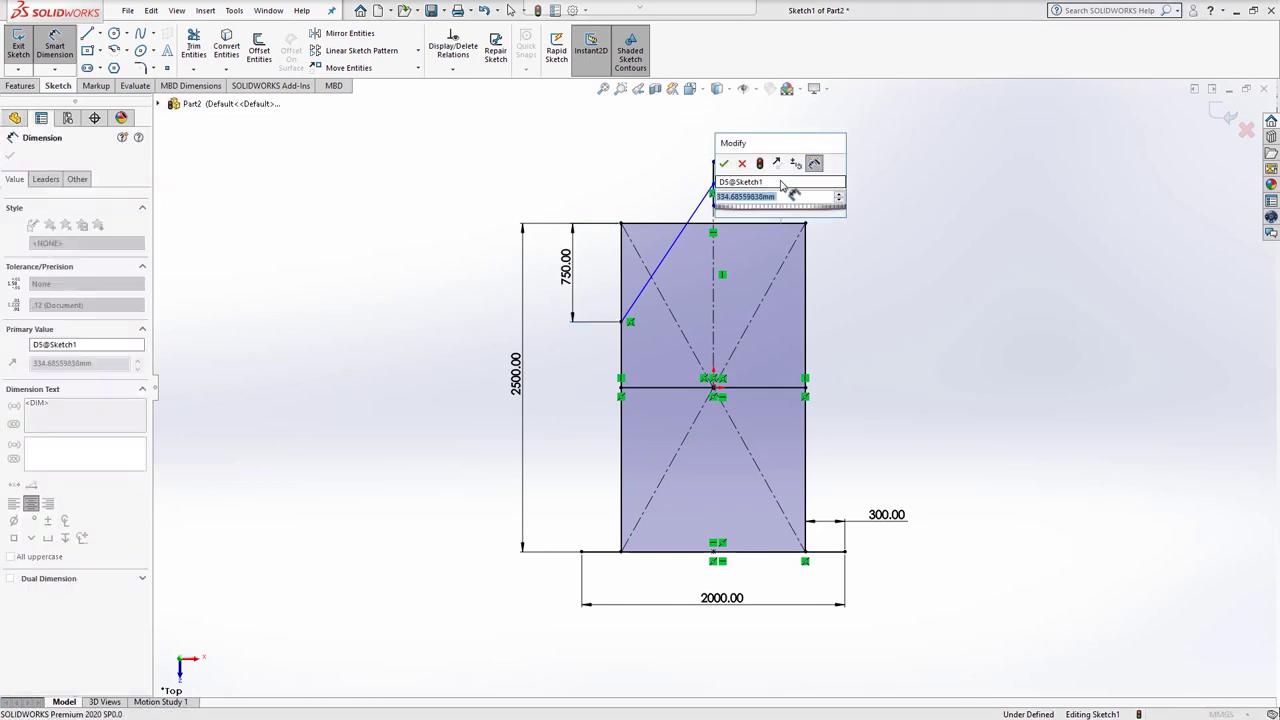
text(00)
key(Return)
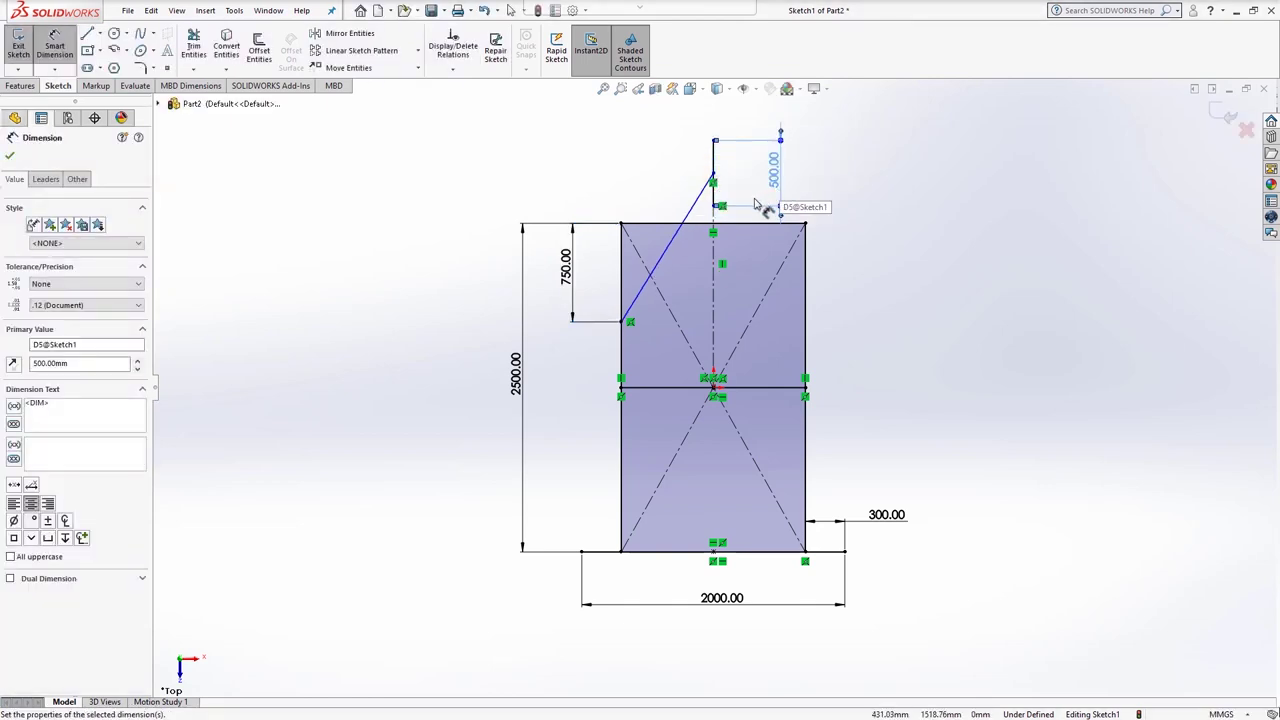
Step: Set the distance from the short vertical line's lower end to the rectangle's top edge to 150 mm, and exit the sketch
click(714, 207)
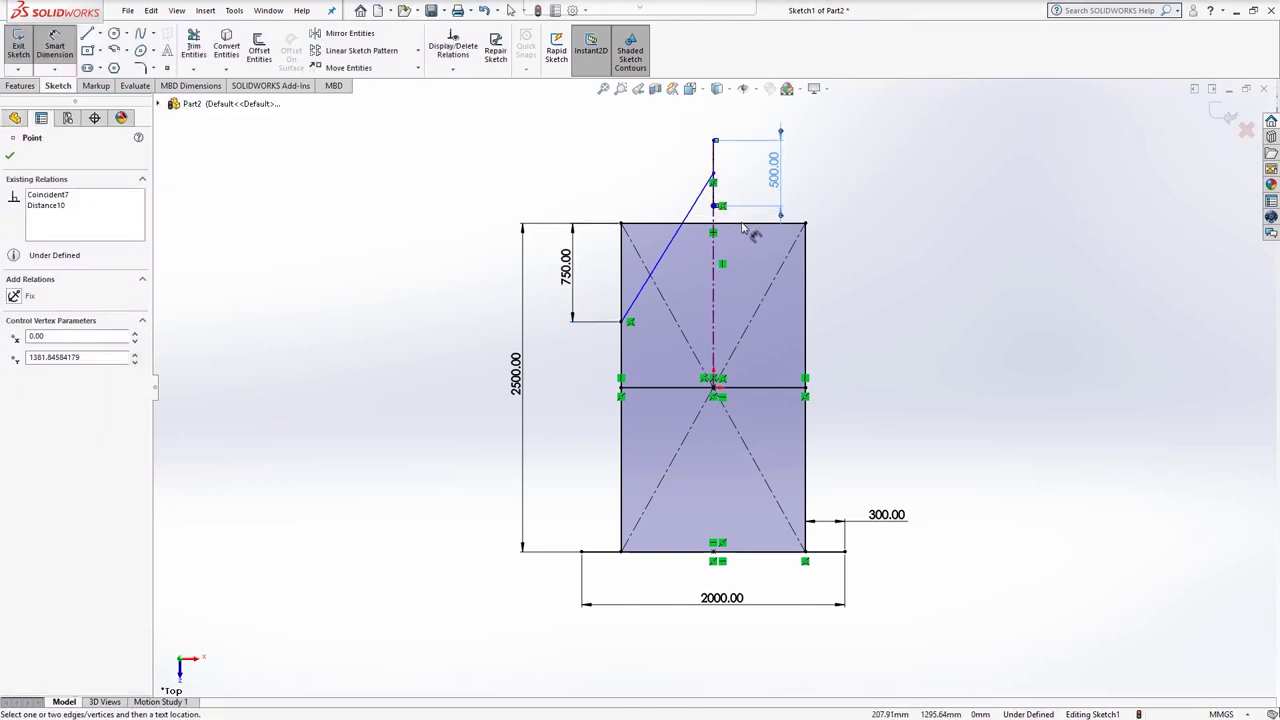
click(755, 224)
click(819, 210)
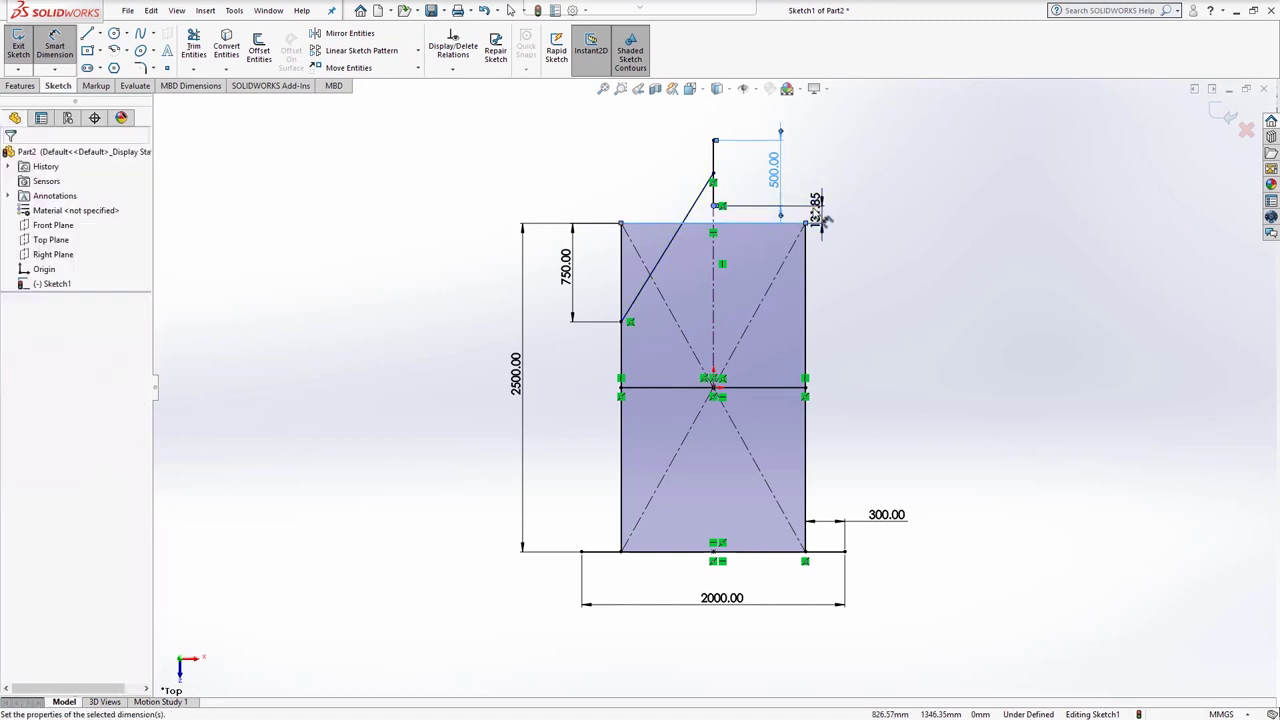
key(Return)
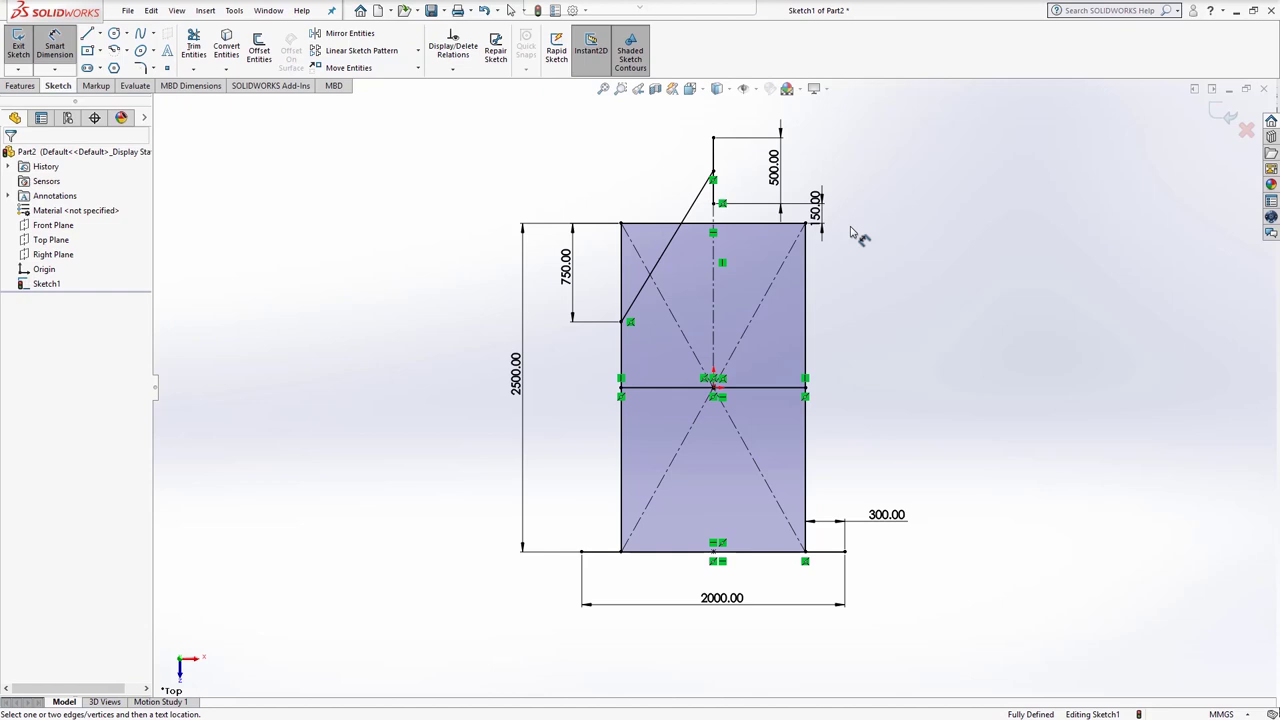
click(1216, 117)
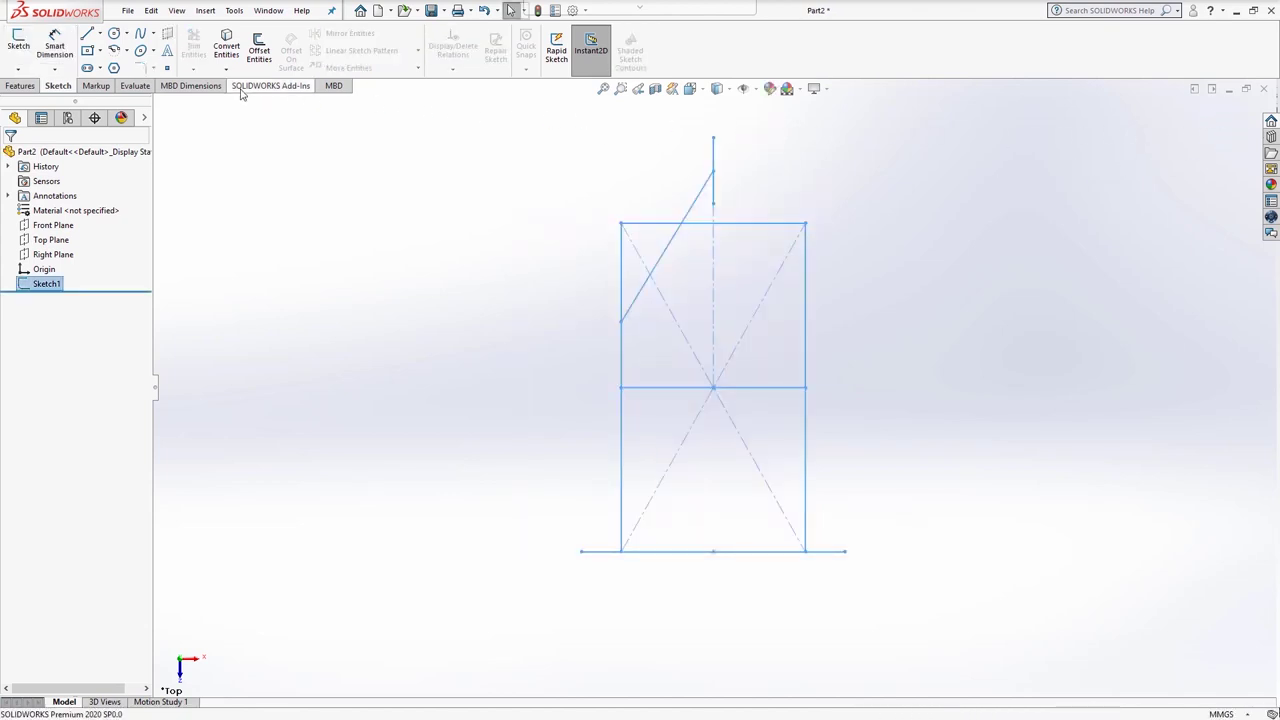
Step: Add the Weldments toolset to the CommandManager and bring up its commands
right_click(203, 92)
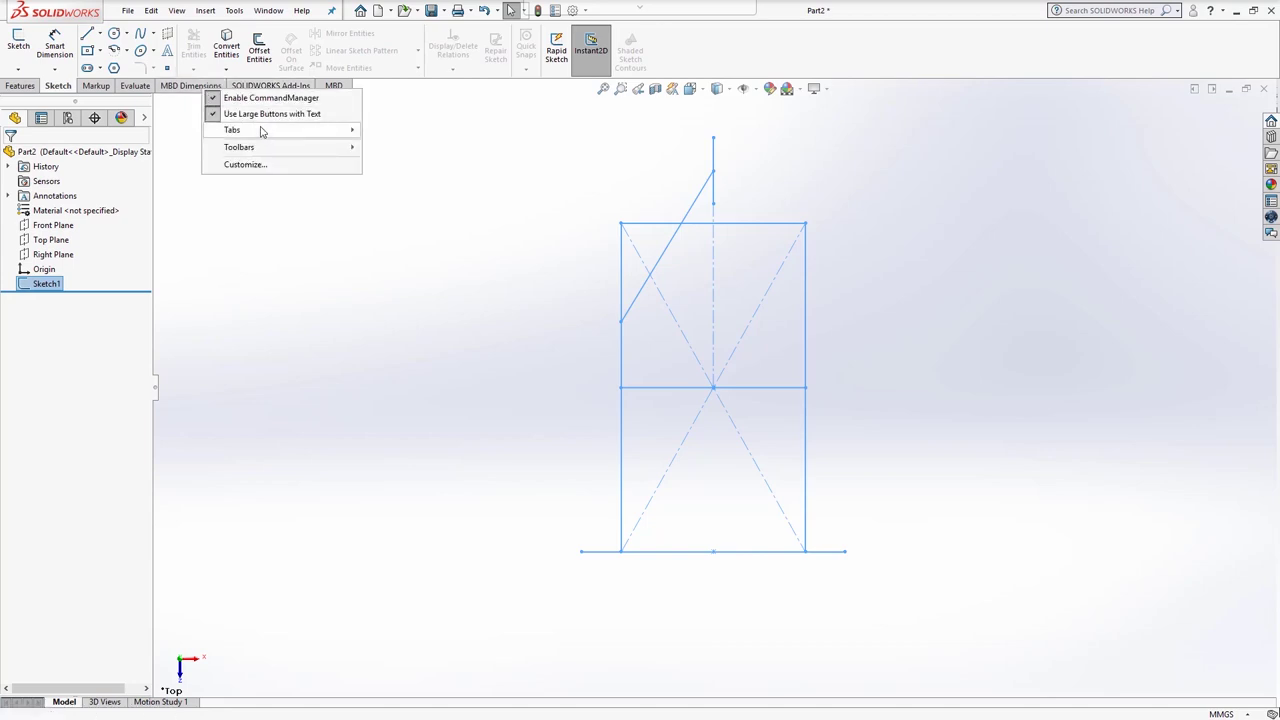
mouse_move(267, 135)
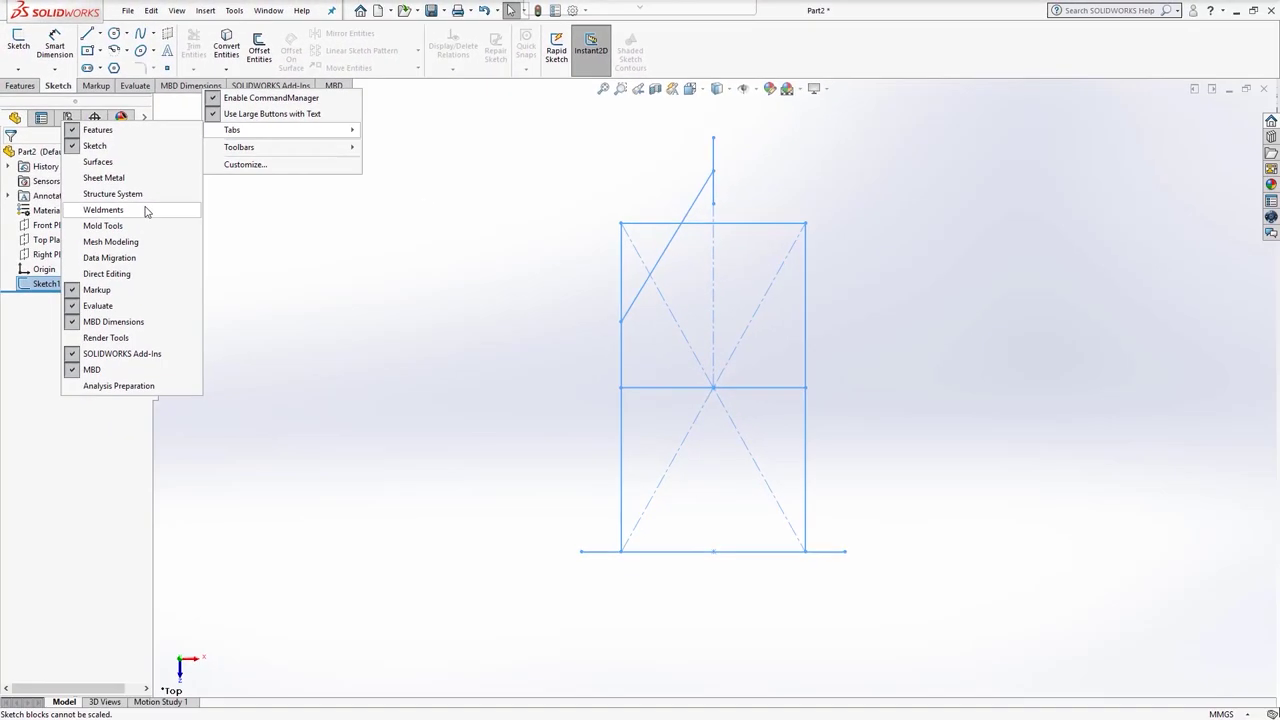
click(247, 344)
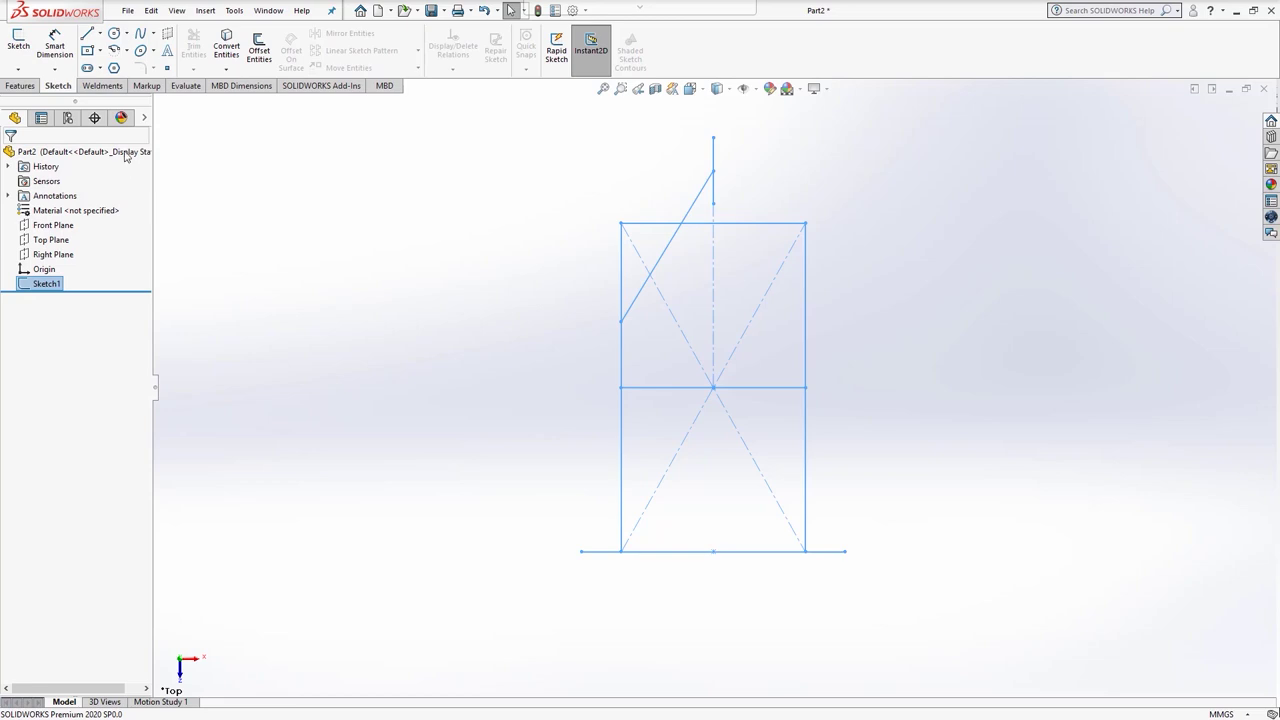
click(103, 86)
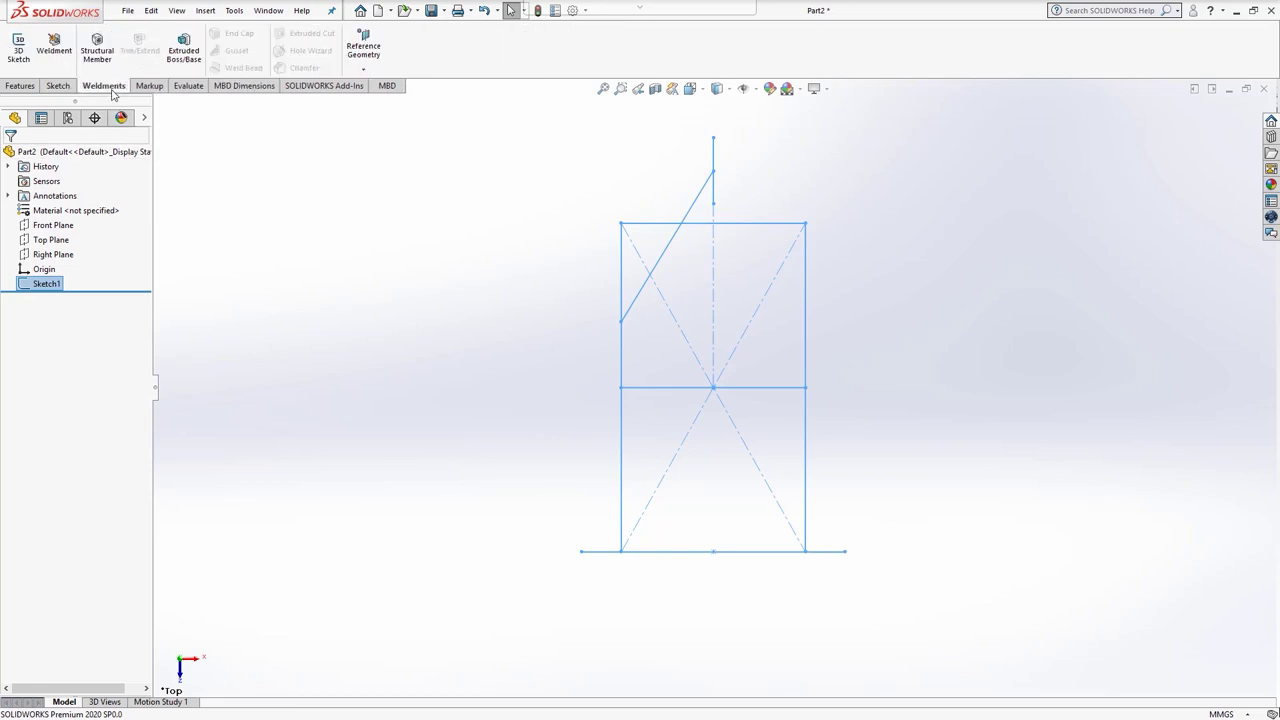
Step: Start a structural member with the iso standard, the c channel - Configured type and size 120 x 12
click(99, 52)
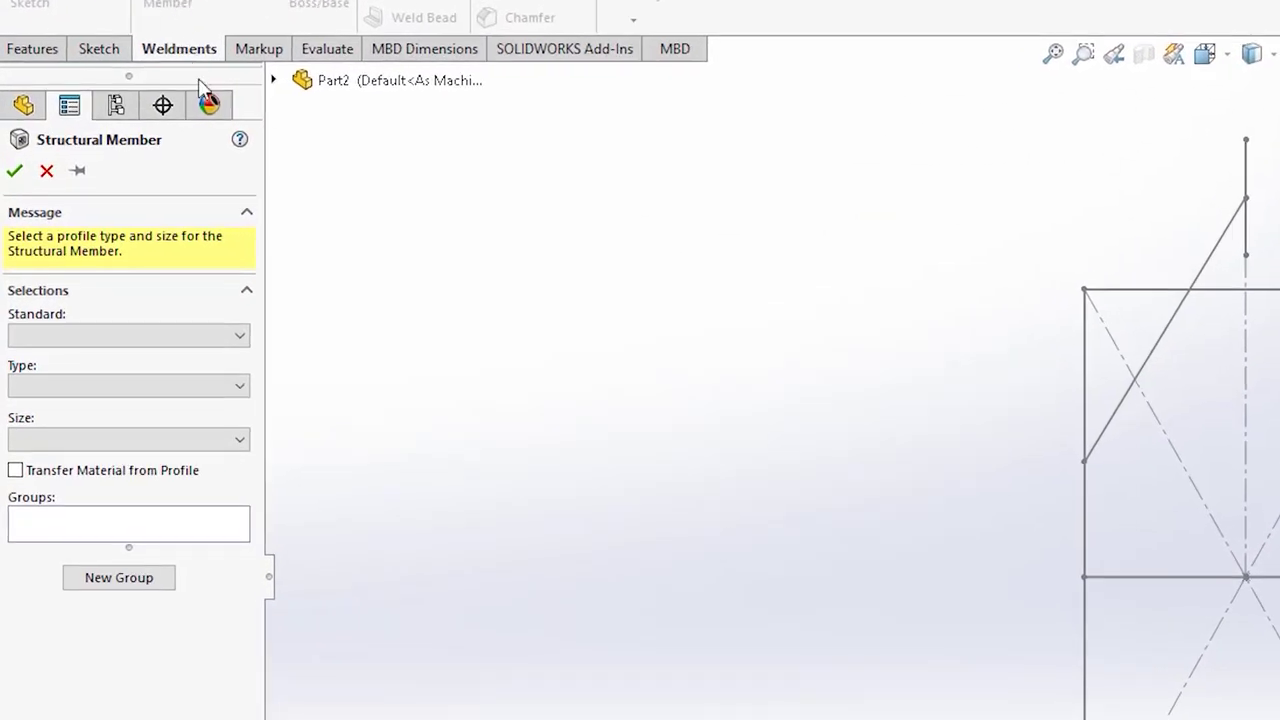
click(240, 336)
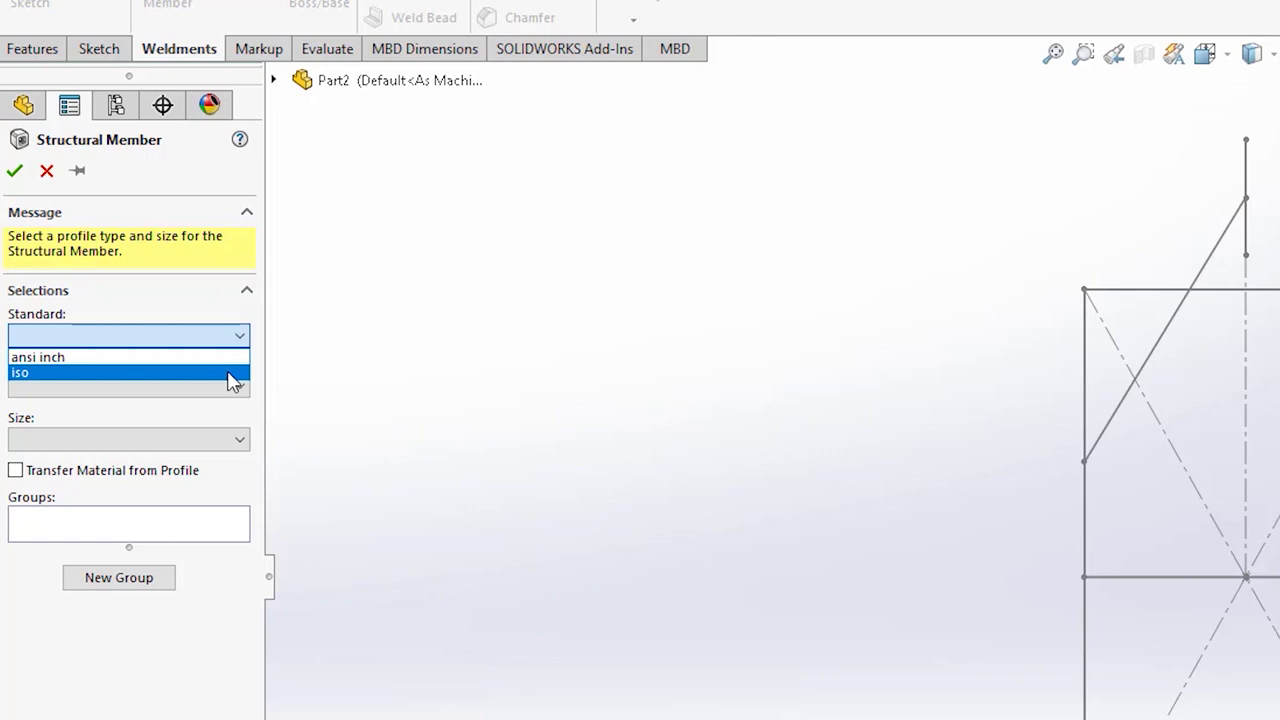
click(232, 374)
click(233, 392)
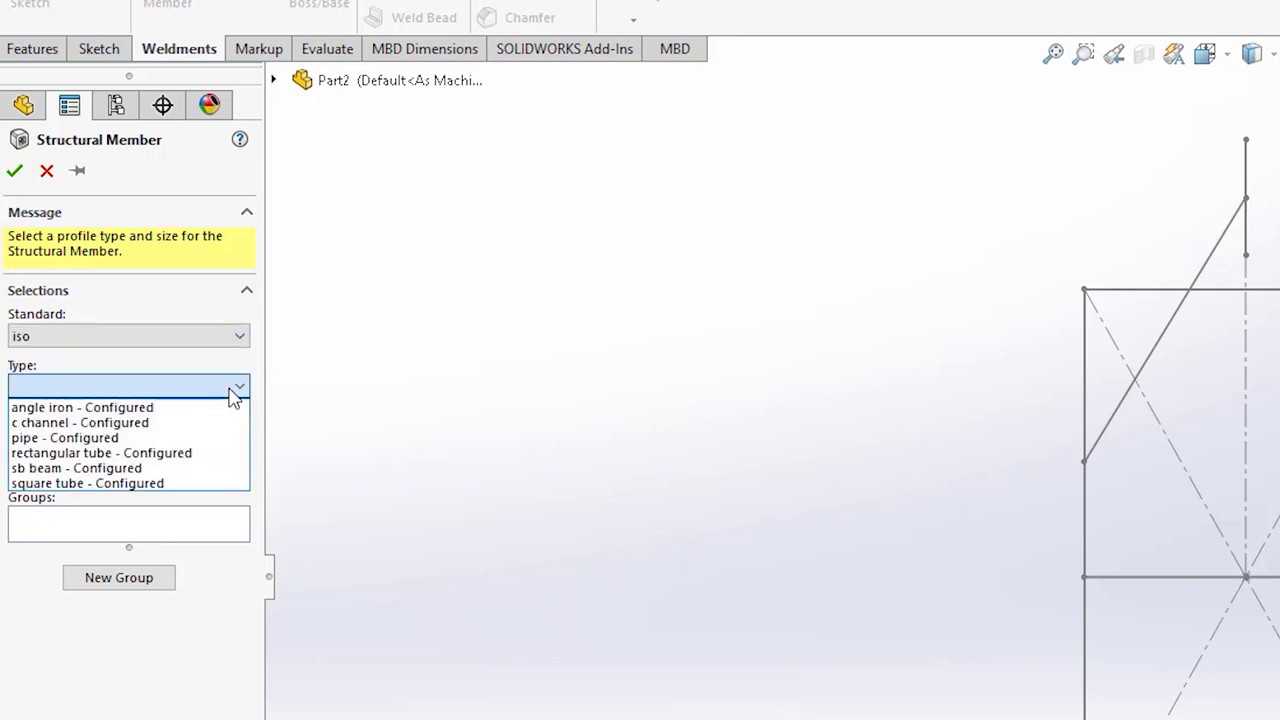
click(226, 429)
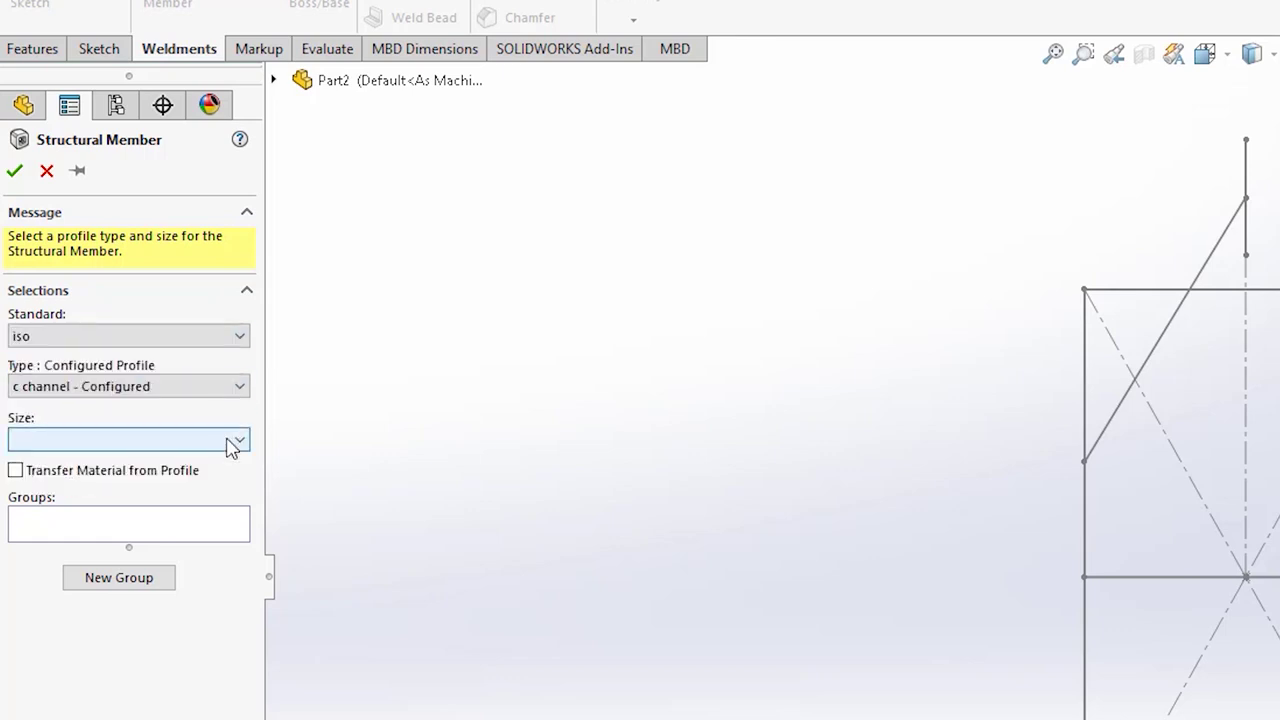
click(229, 439)
click(221, 498)
click(222, 530)
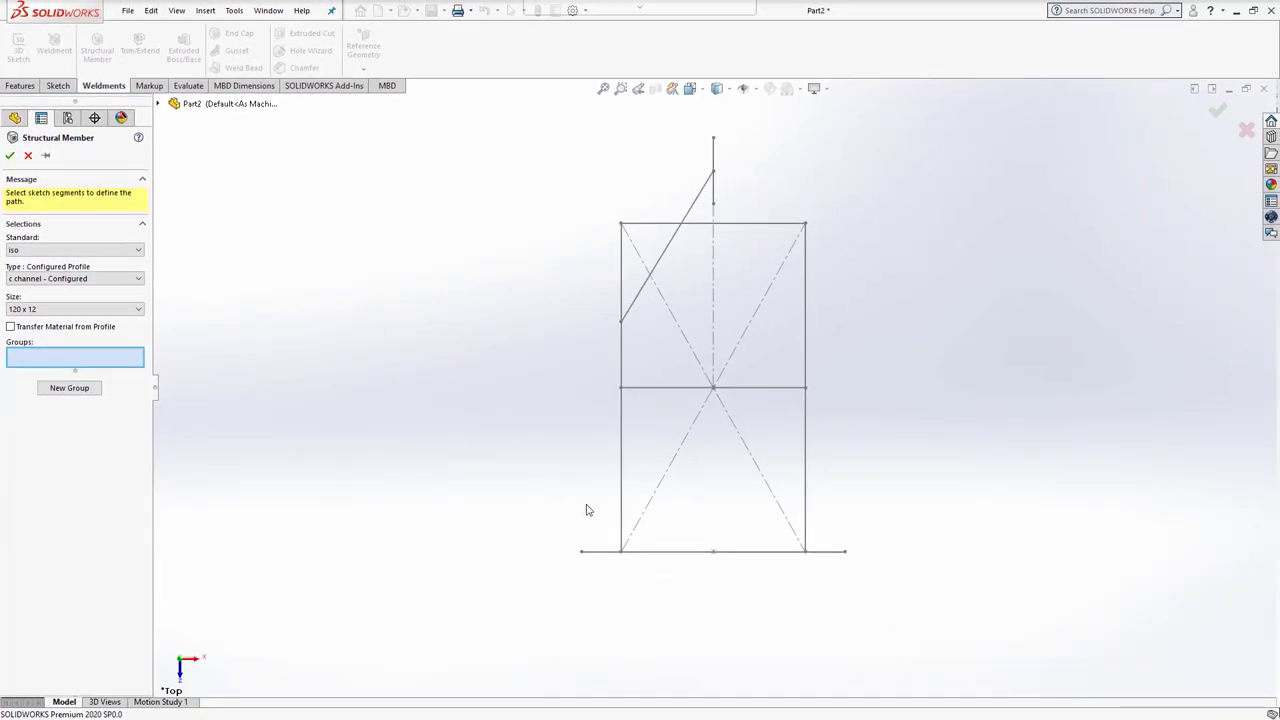
Step: Run the channel along the rectangle's left edge and locate its profile by the outer tip corner of the upper flange
mouse_move(586, 509)
middle_down()
mouse_move(660, 446)
mouse_move(638, 333)
mouse_move(546, 286)
mouse_move(560, 331)
mouse_move(591, 357)
middle_up()
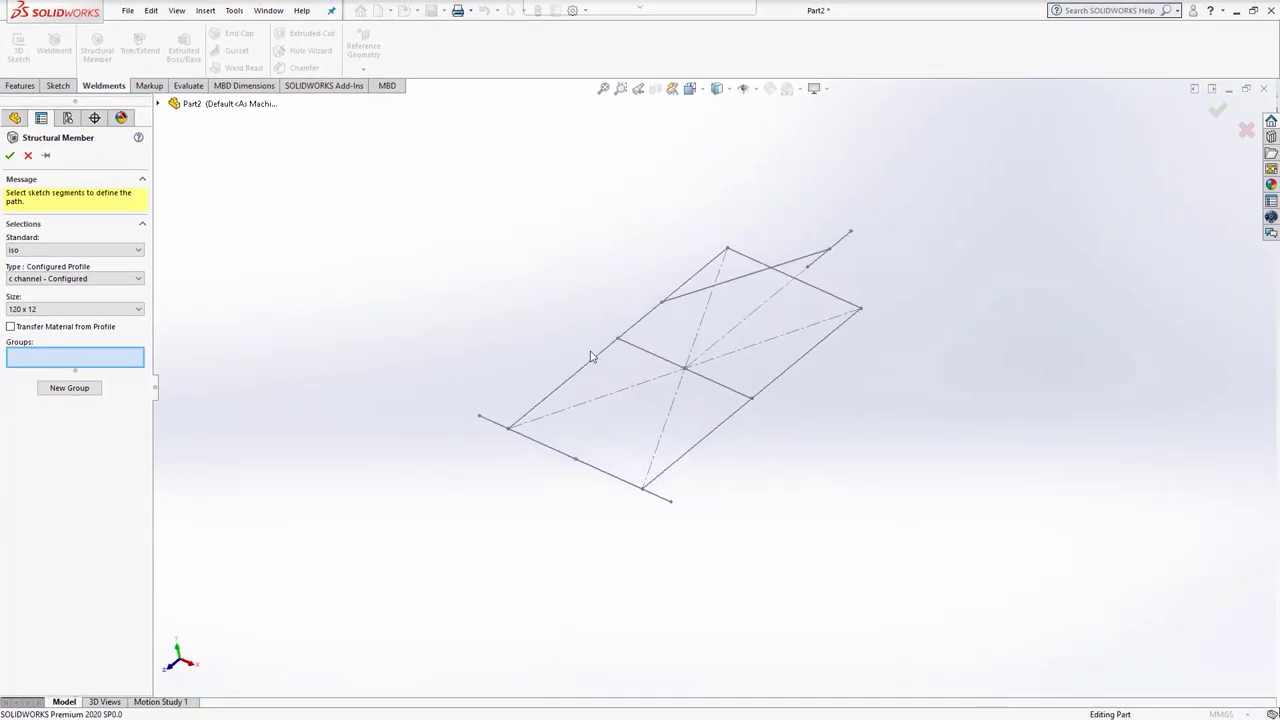
click(640, 328)
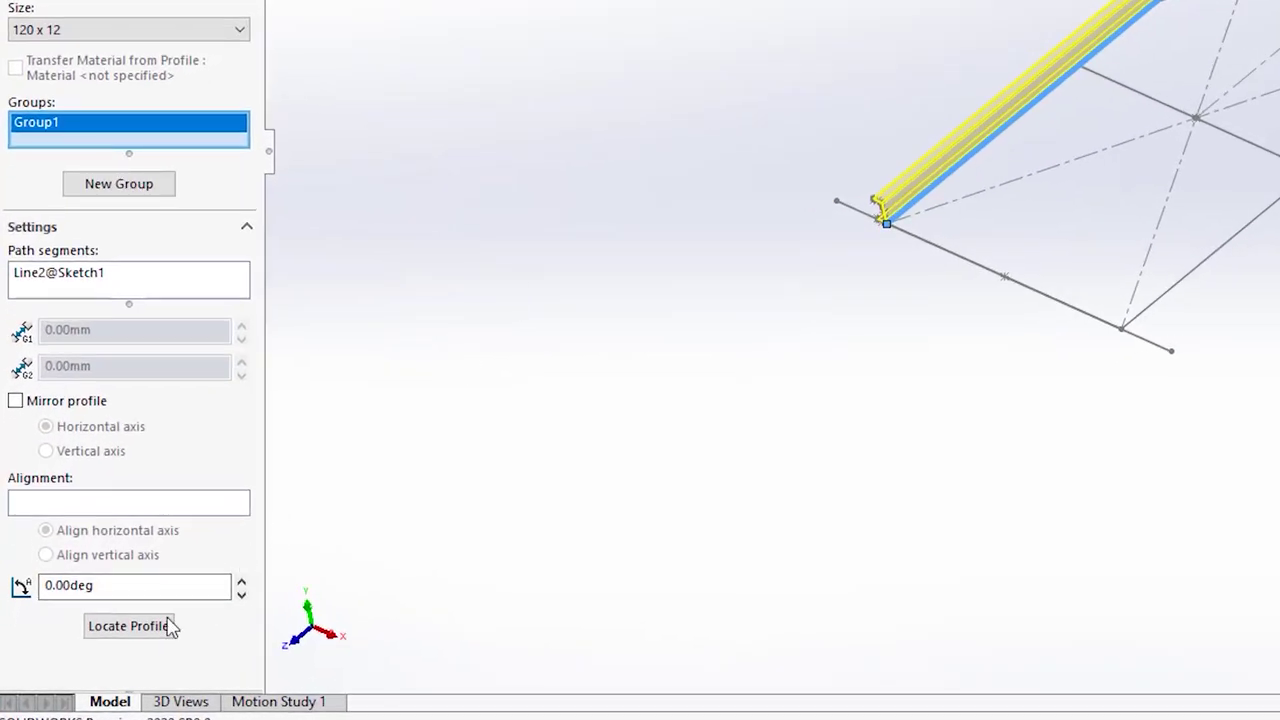
click(164, 625)
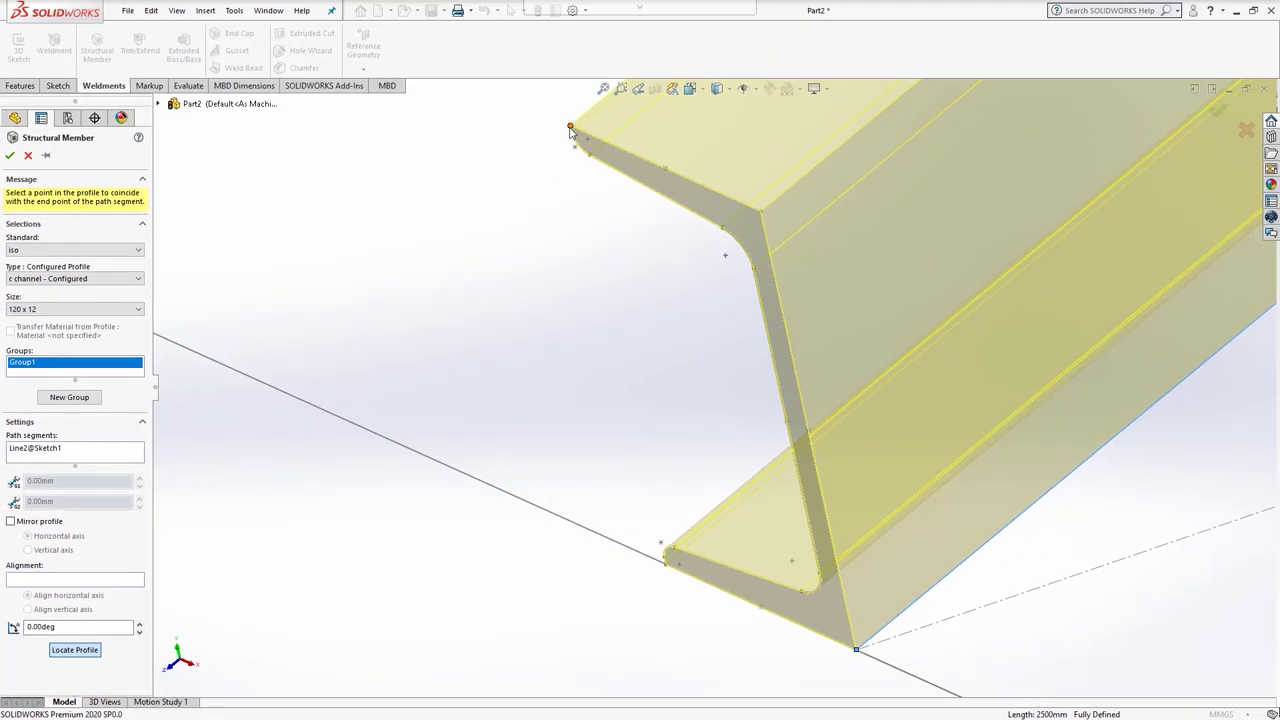
click(570, 129)
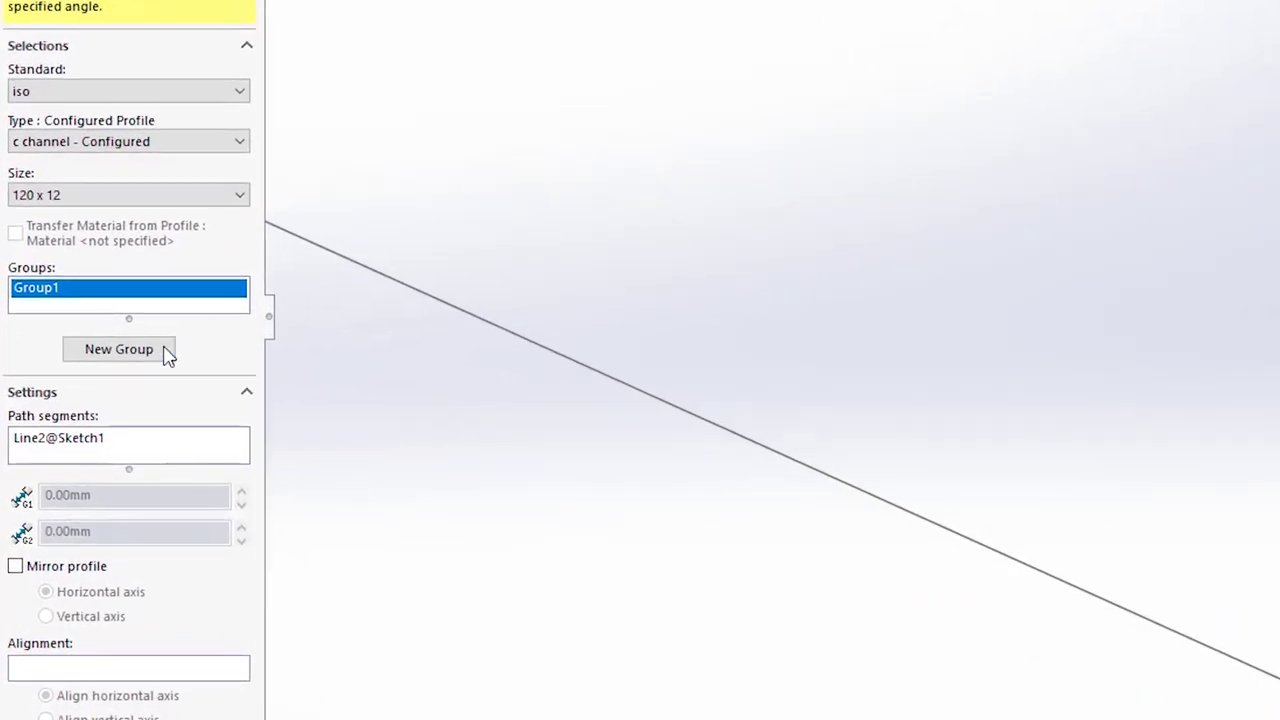
Step: Create a second group in the structural member with the rectangle's right edge as its path
click(163, 350)
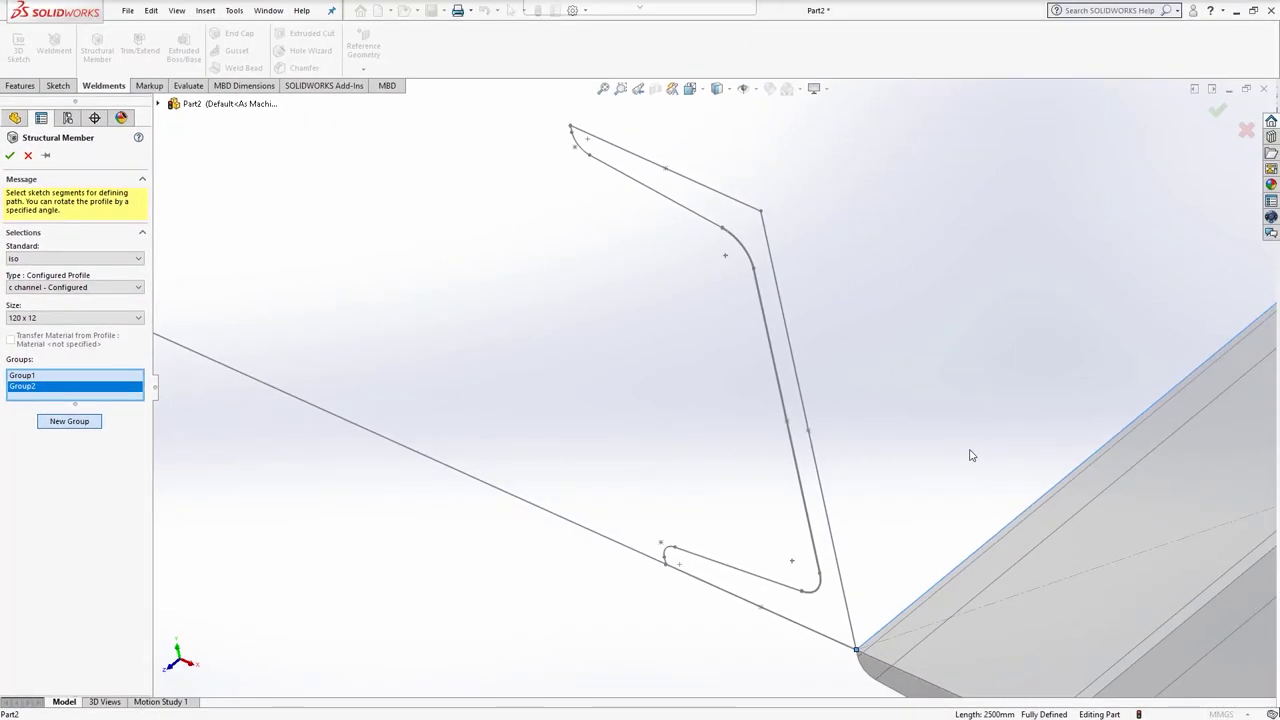
click(969, 451)
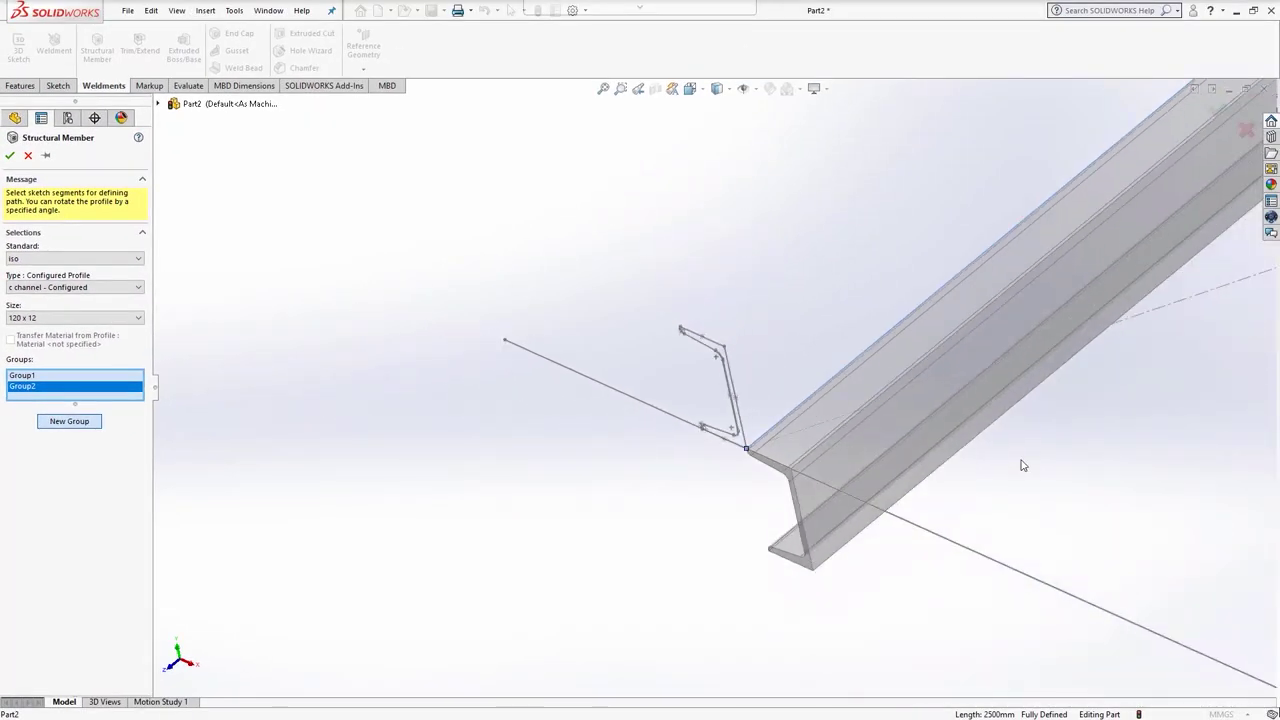
scroll(1022, 465, up, 5)
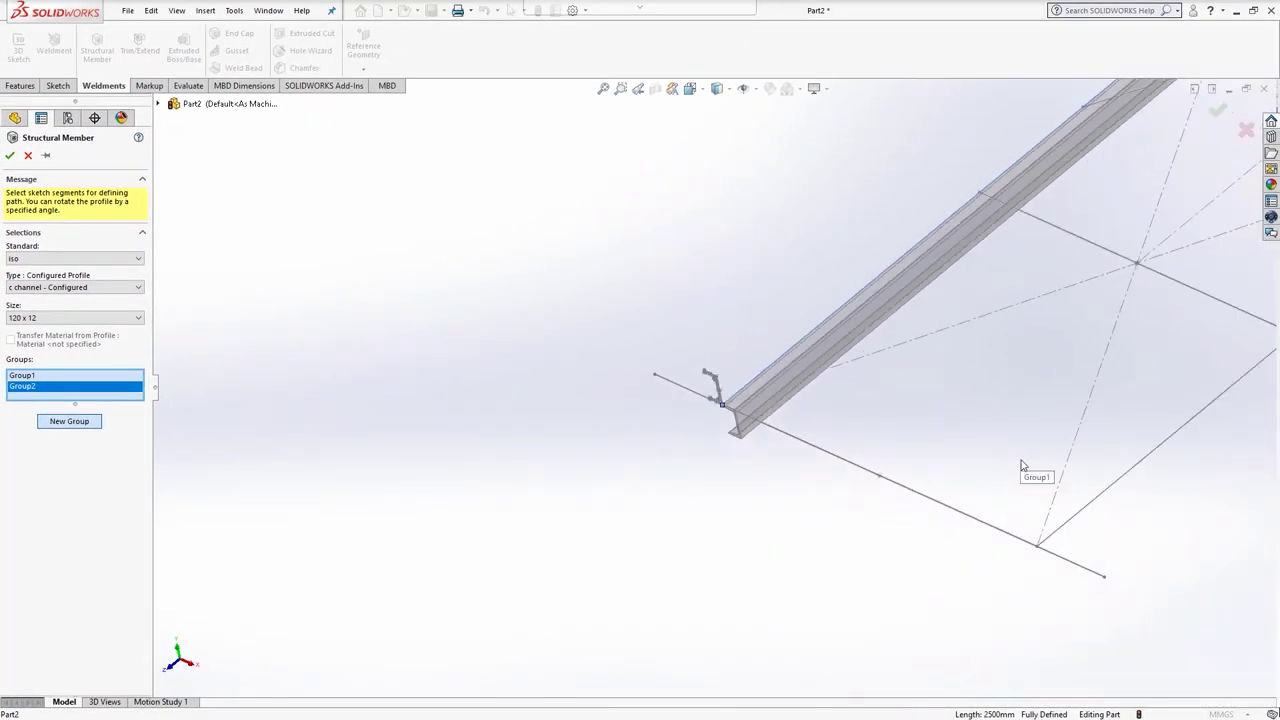
click(1095, 506)
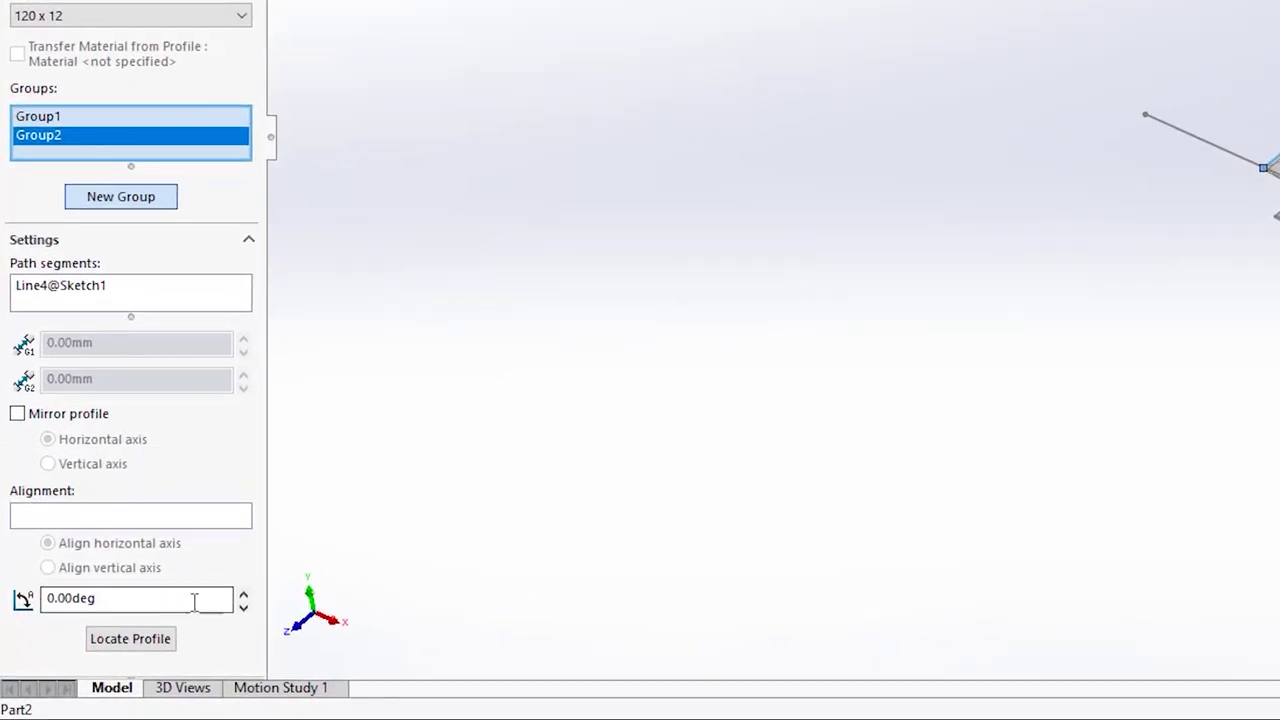
Step: Rotate the second group's channel by 180 degrees and locate its profile by the upper flange's tip corner
drag(193, 600, 43, 614)
text(180)
key(Return)
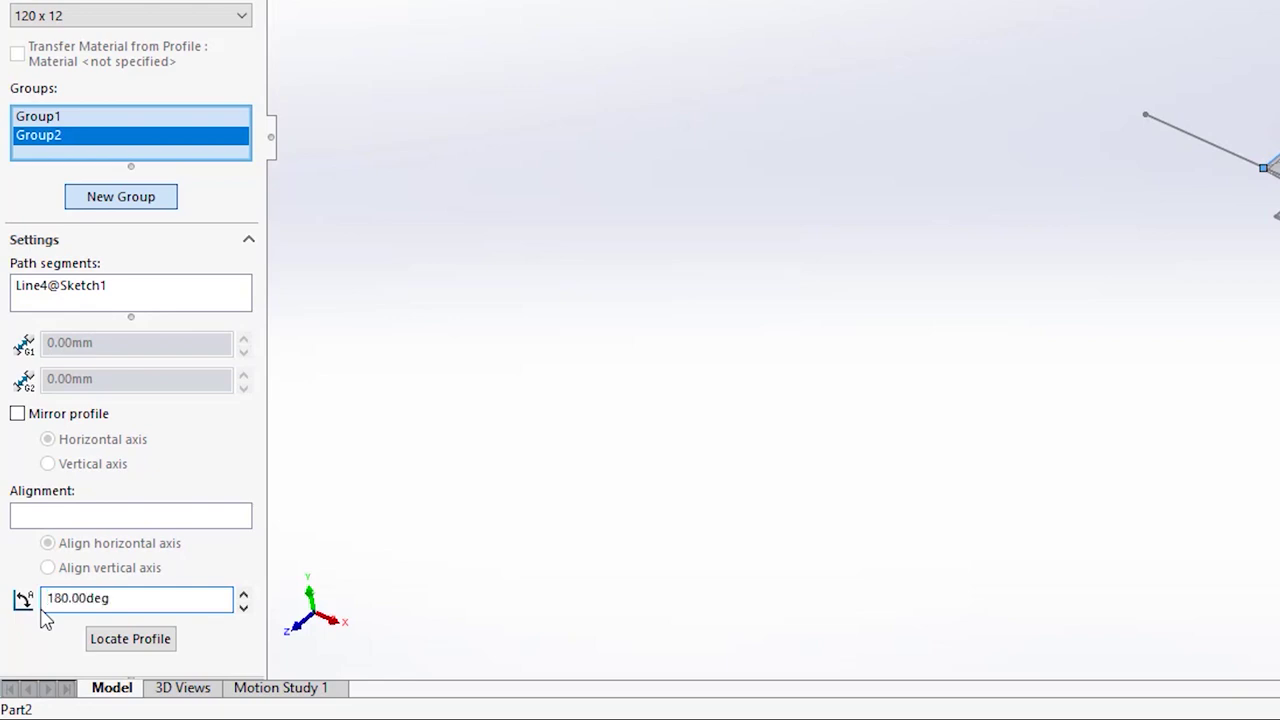
click(112, 640)
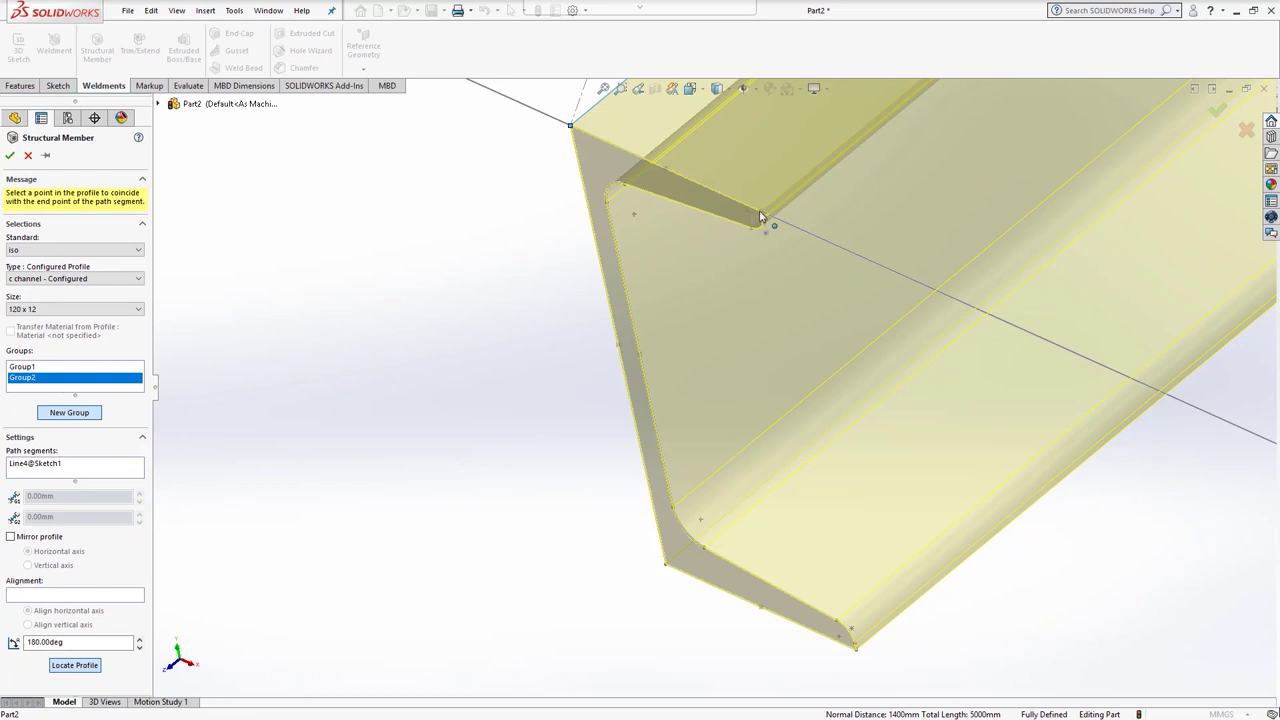
click(761, 215)
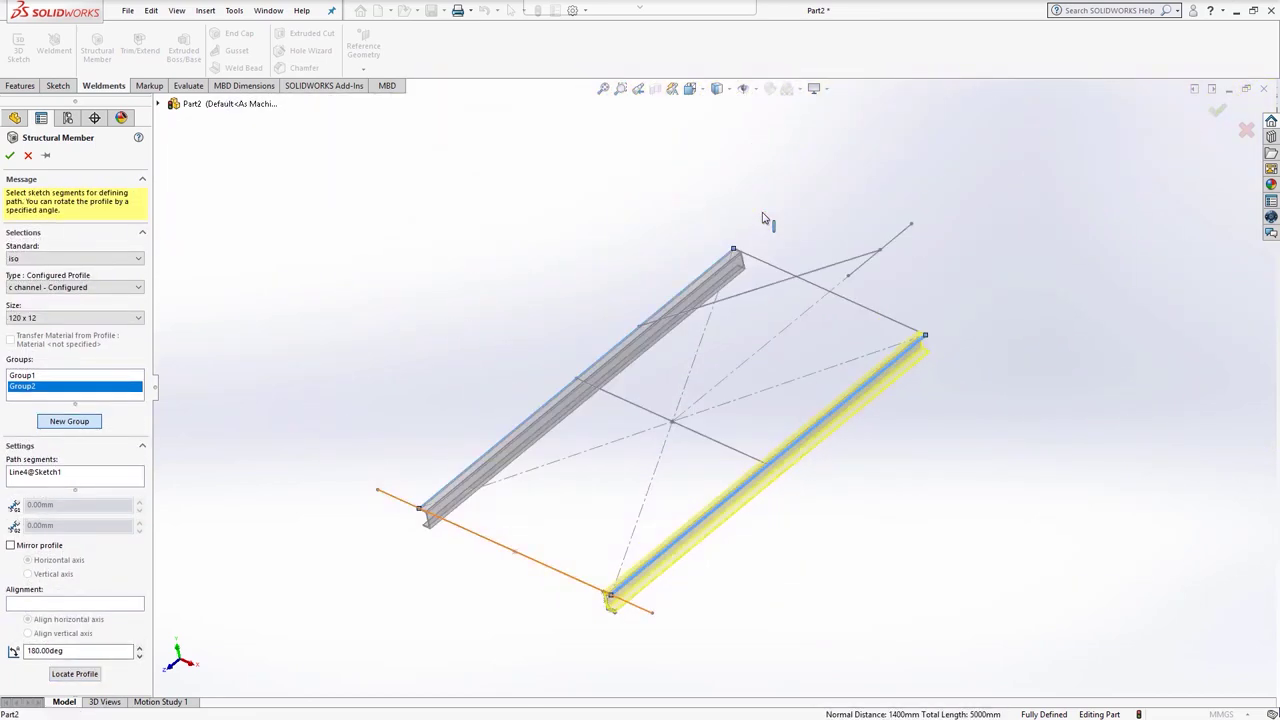
Step: Create a third group along the middle cross line between the two side channels and rotate its profile by 270 degrees
click(95, 422)
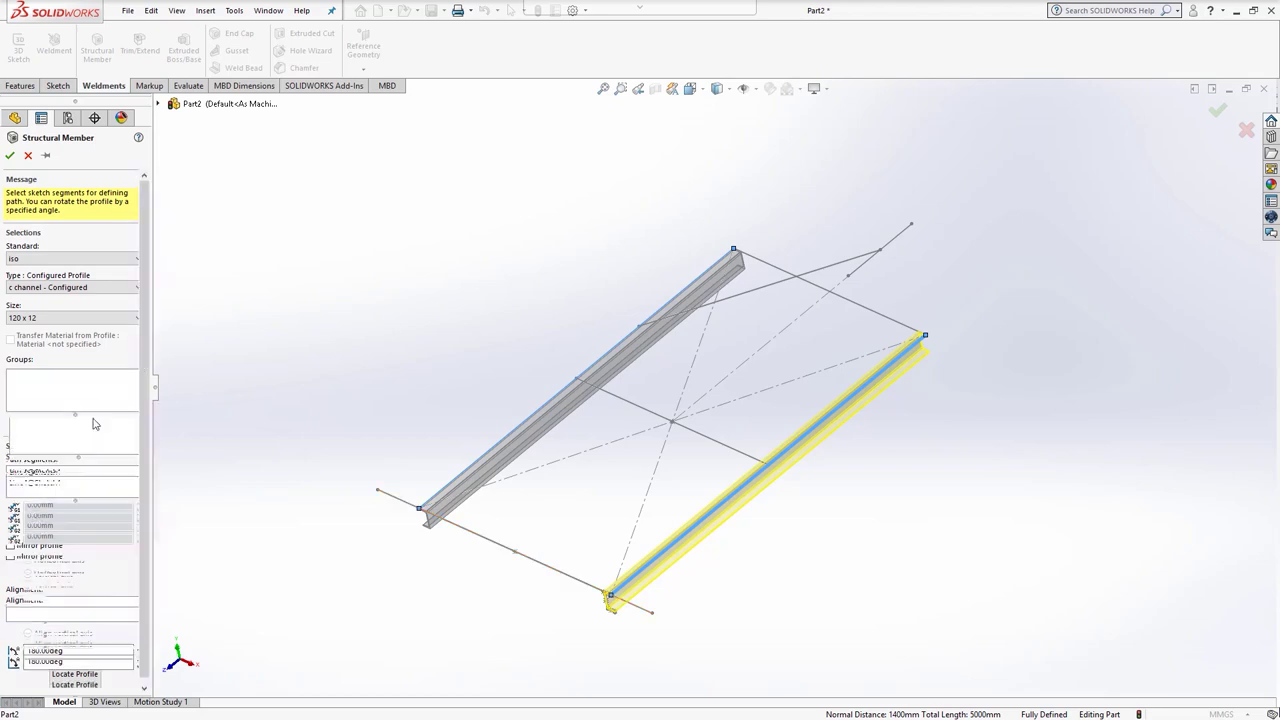
click(624, 402)
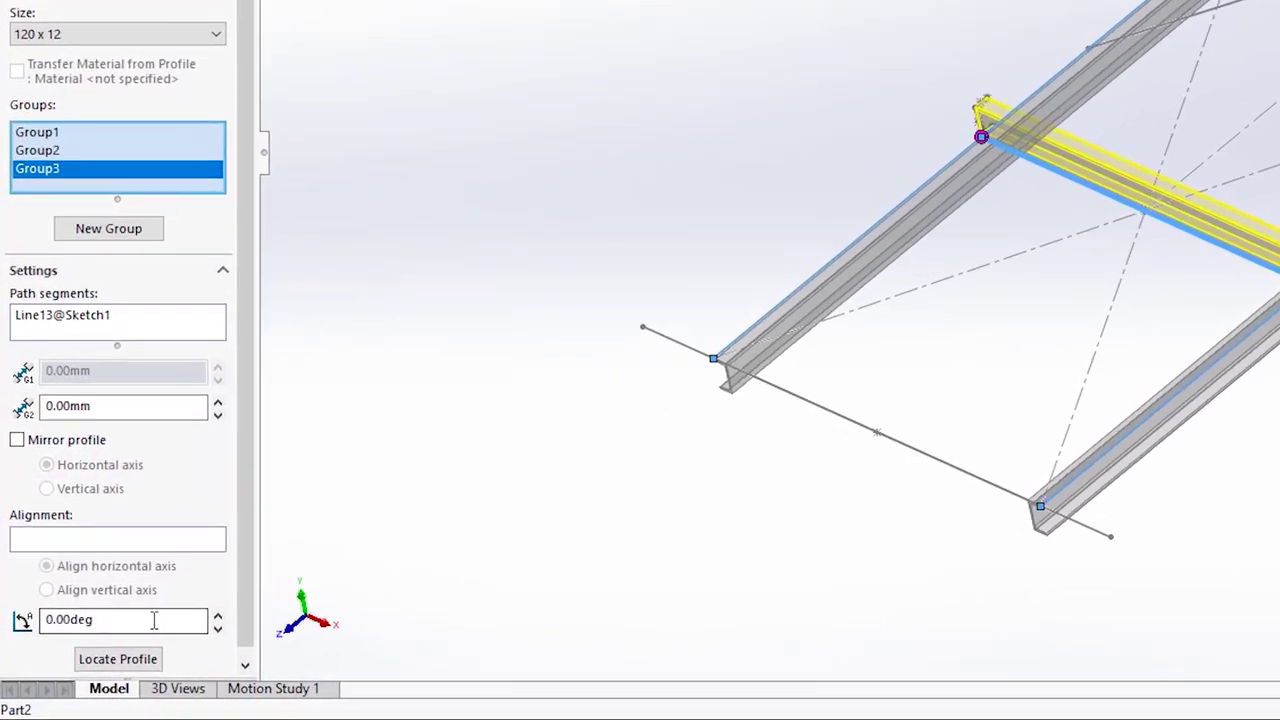
drag(56, 661, 26, 661)
drag(44, 617, 8, 630)
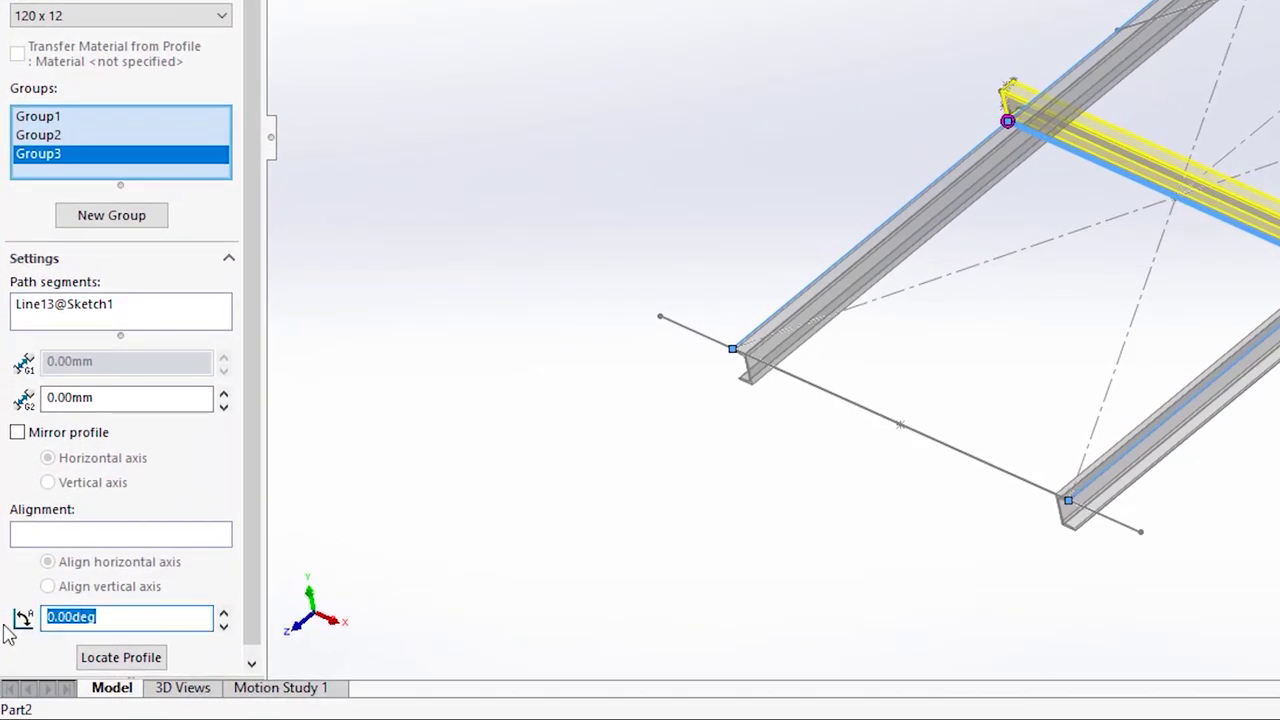
text(270)
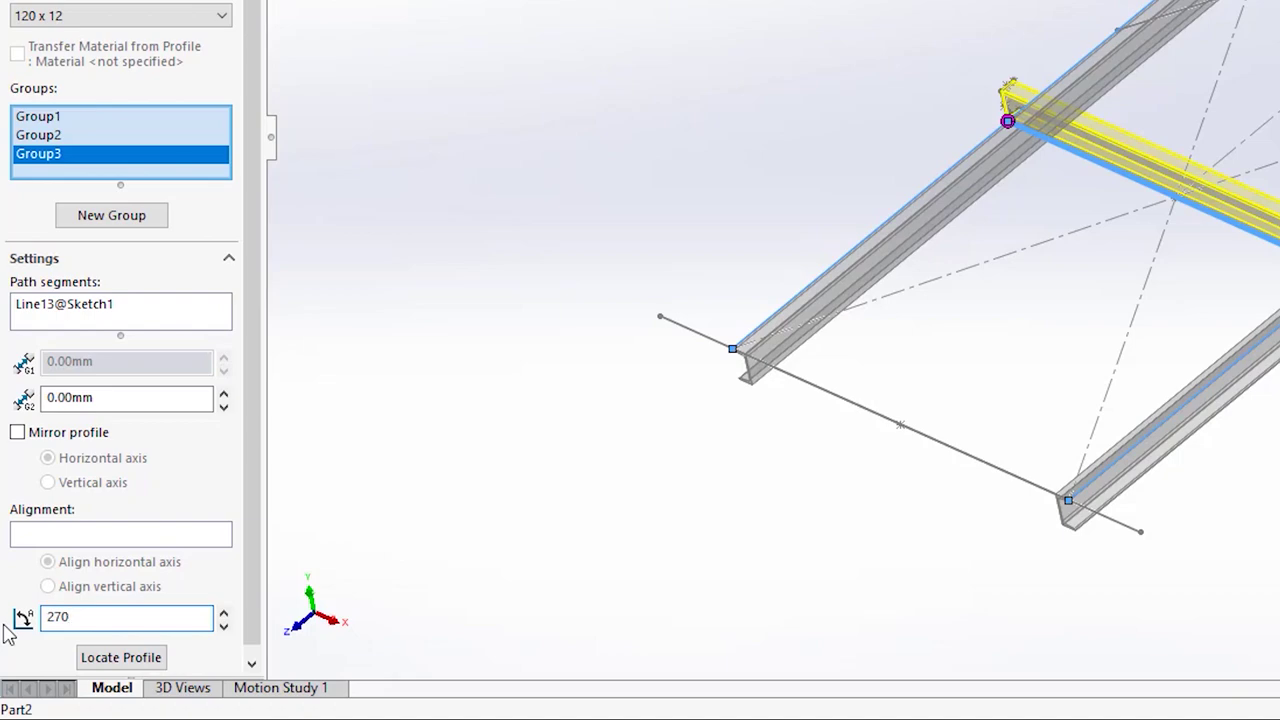
key(Tab)
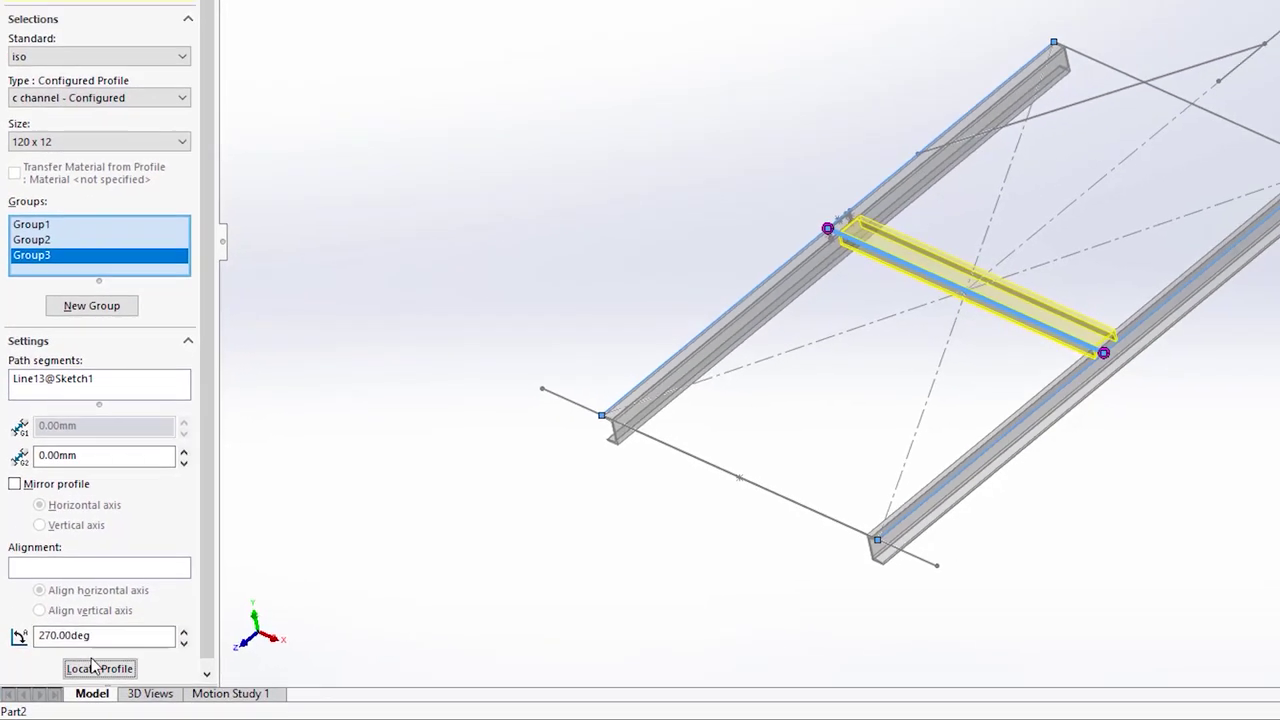
Step: Locate the cross channel's profile by the midpoint of its outer web edge and finish the C-channel structural member
click(120, 657)
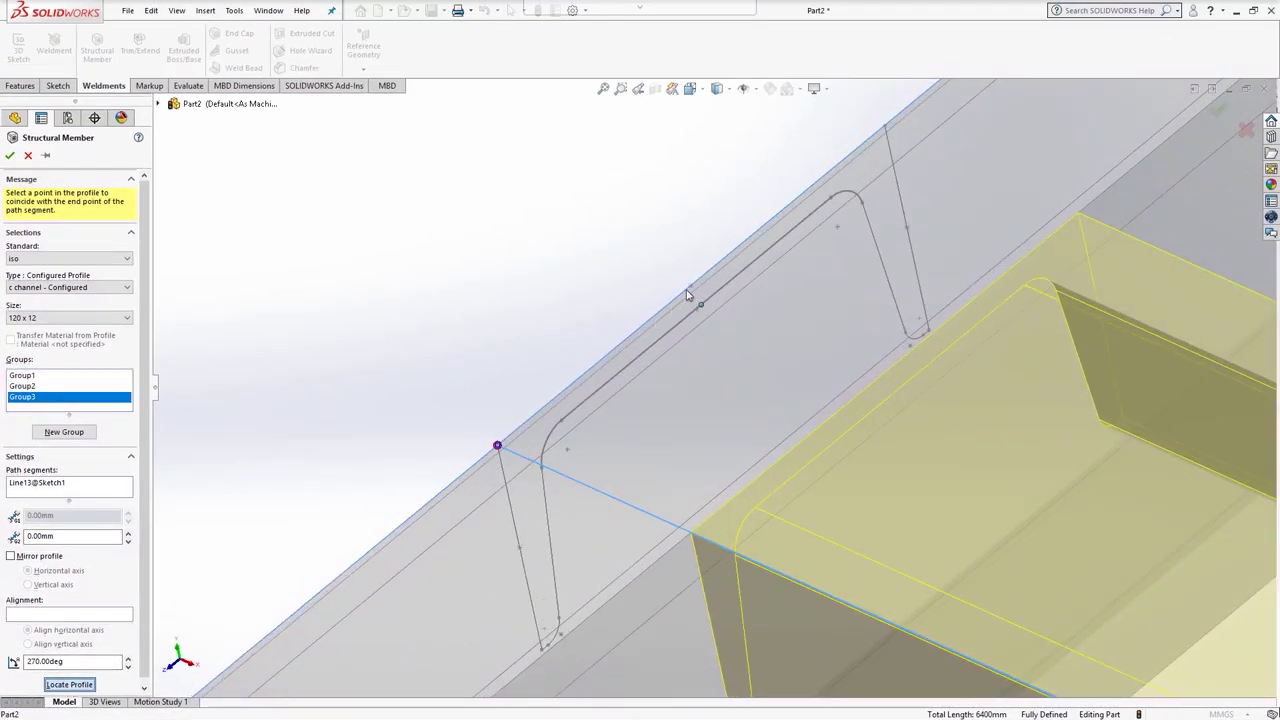
click(691, 288)
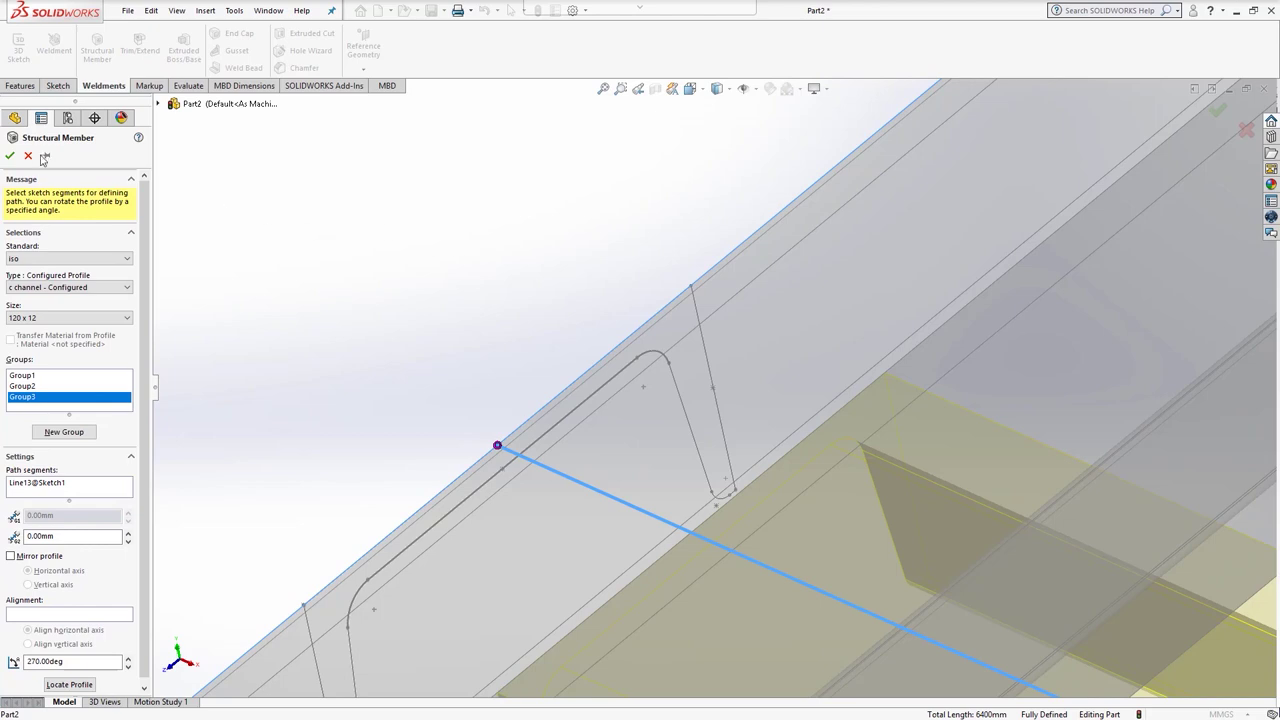
click(10, 156)
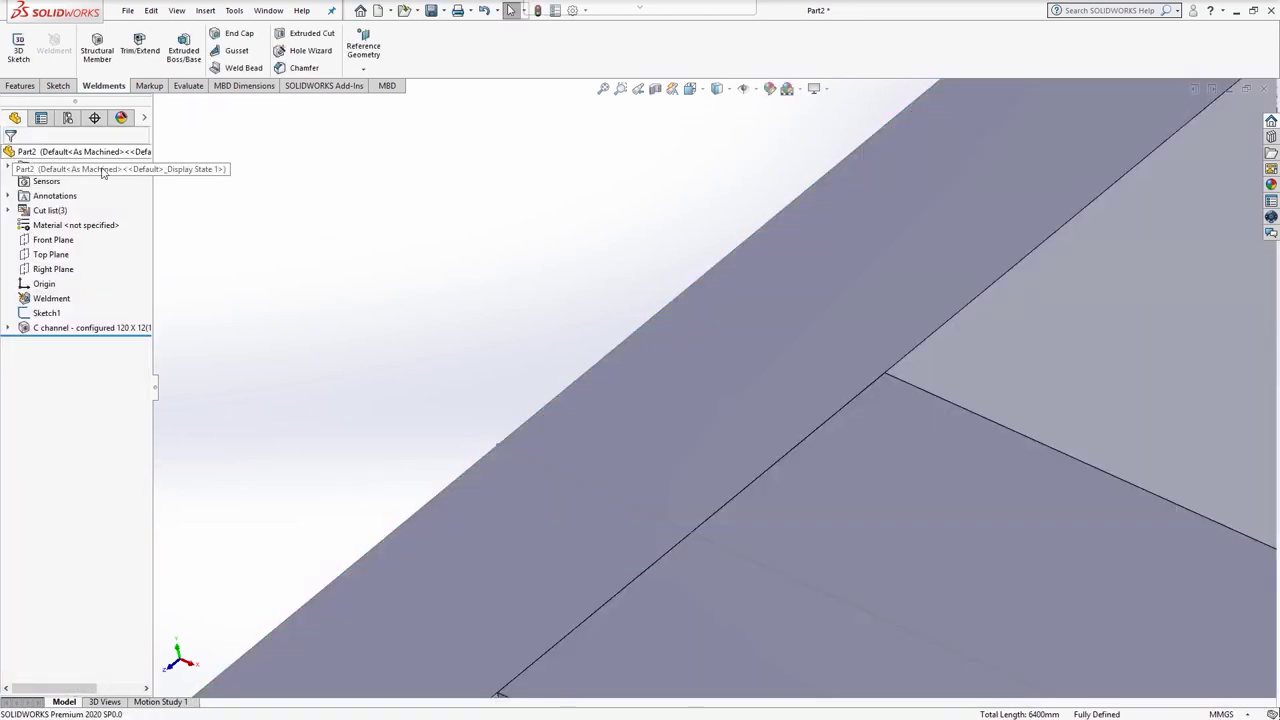
key(space)
key(ctrl+7)
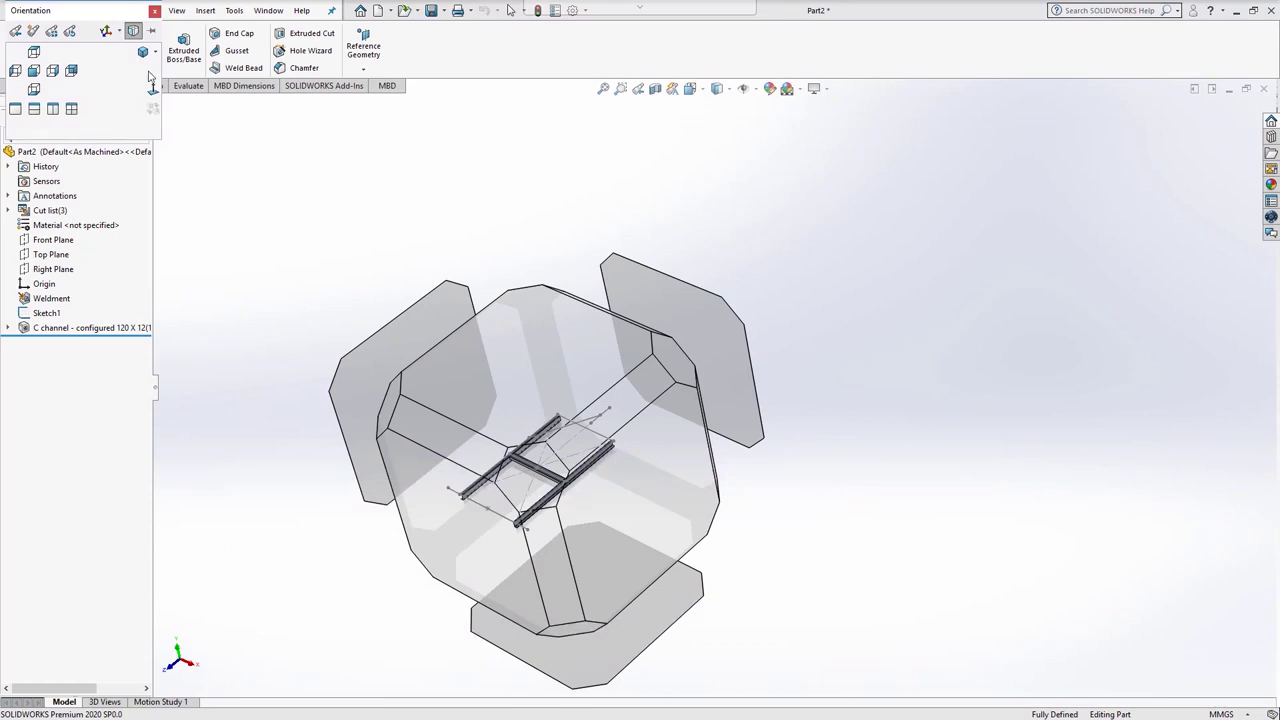
click(143, 51)
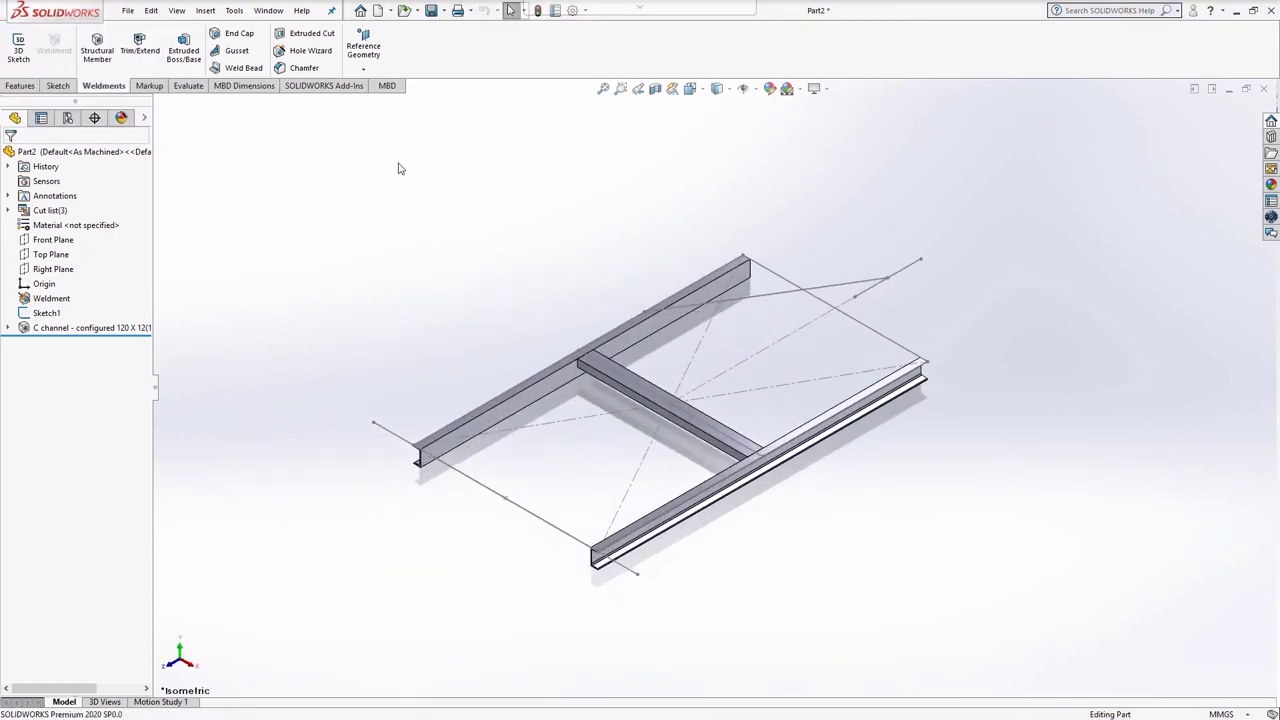
Step: Start another structural member with the iso standard, the rectangular tube - Configured type and size 70 x 40 x 5
click(99, 50)
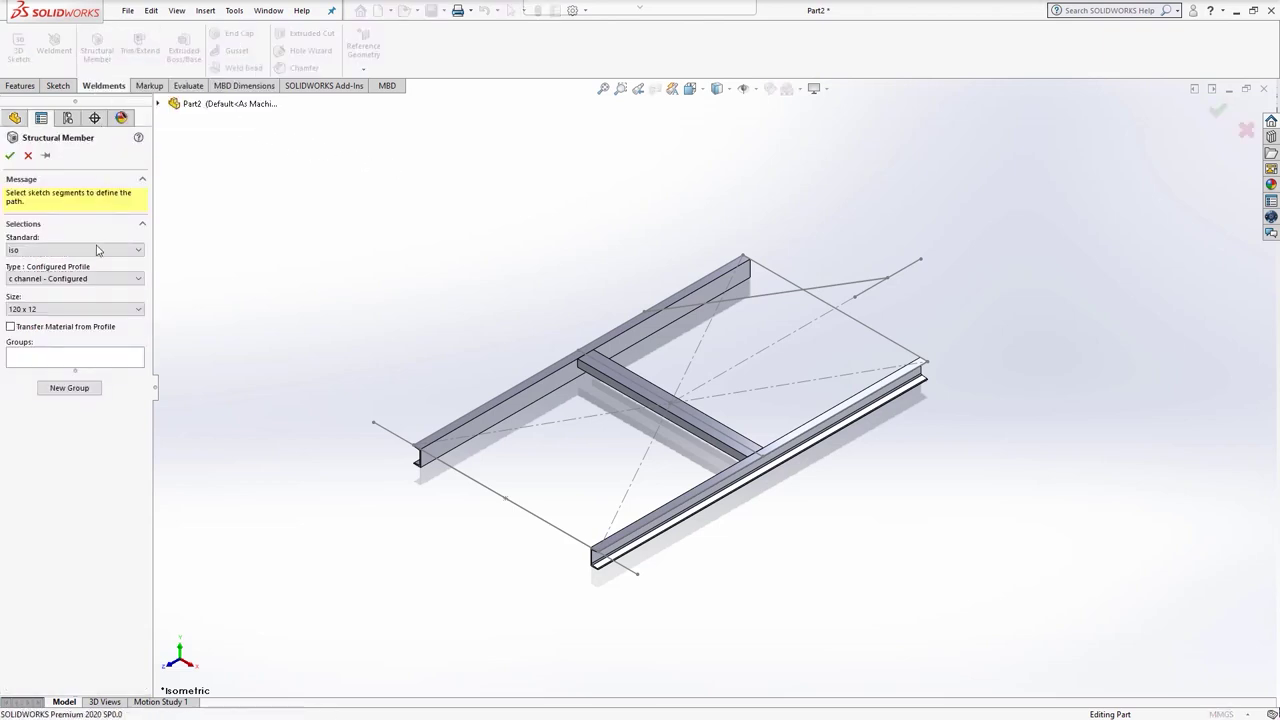
click(100, 279)
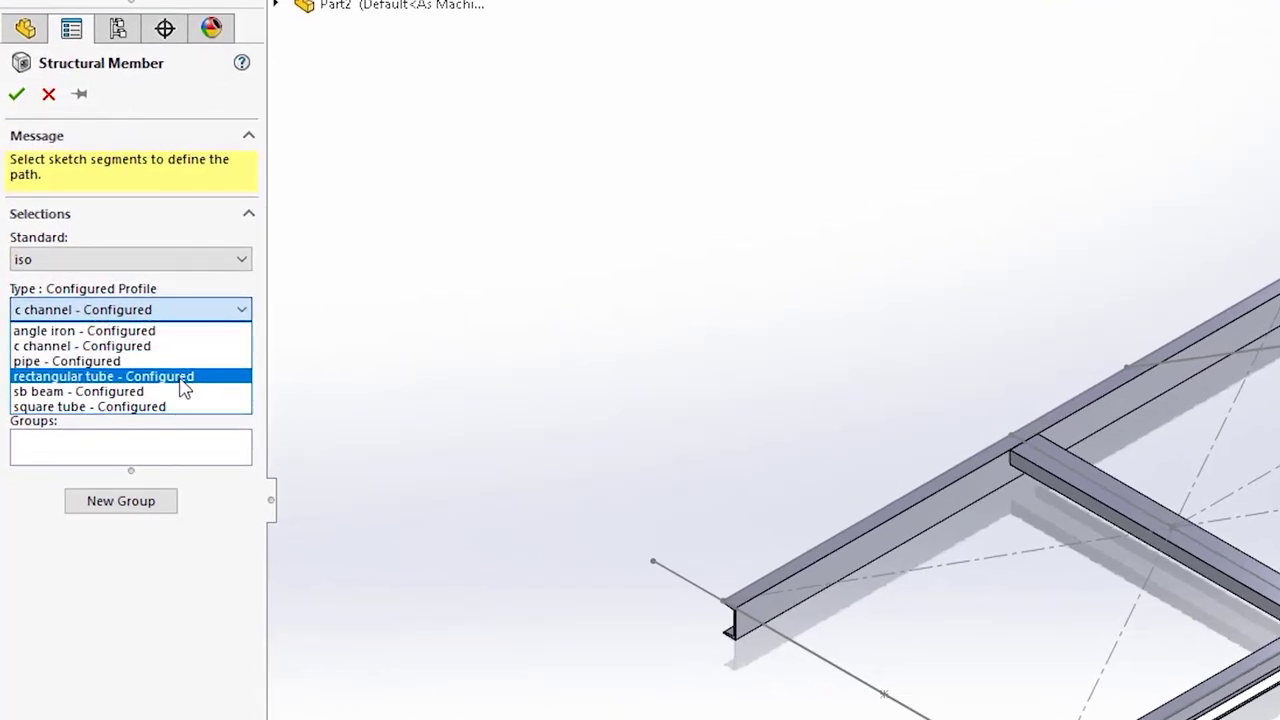
click(183, 380)
click(180, 365)
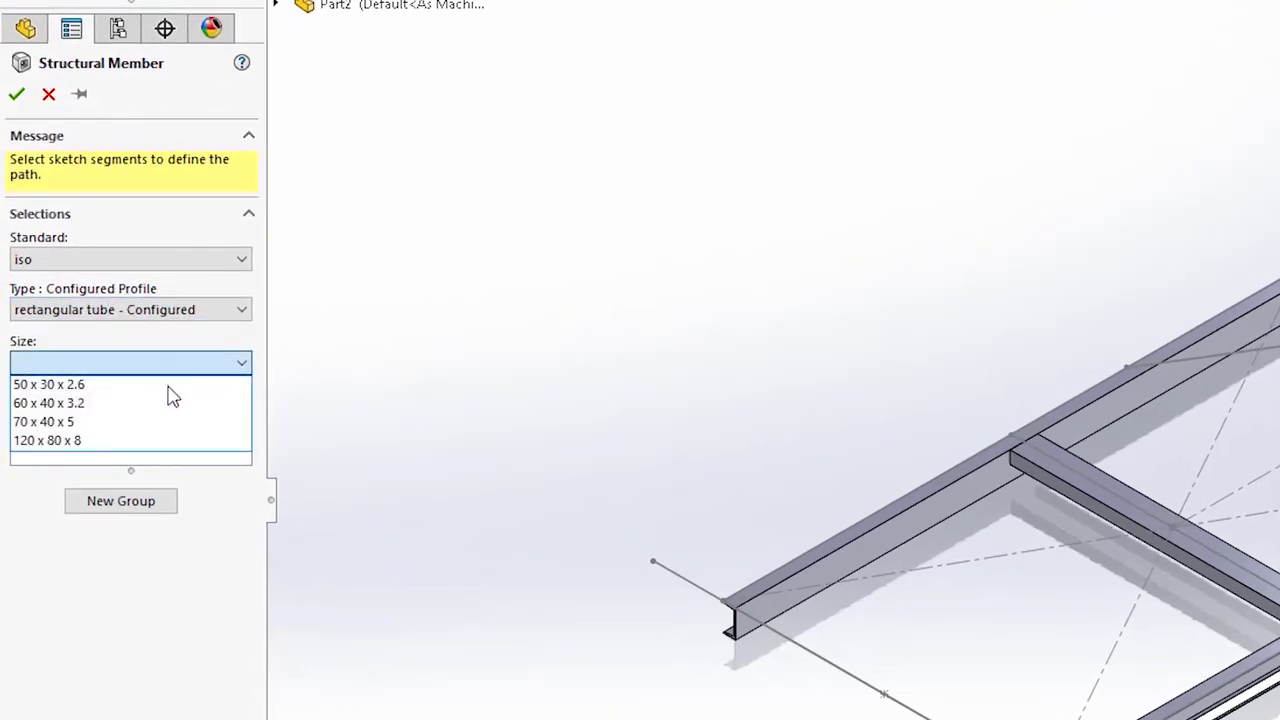
click(166, 422)
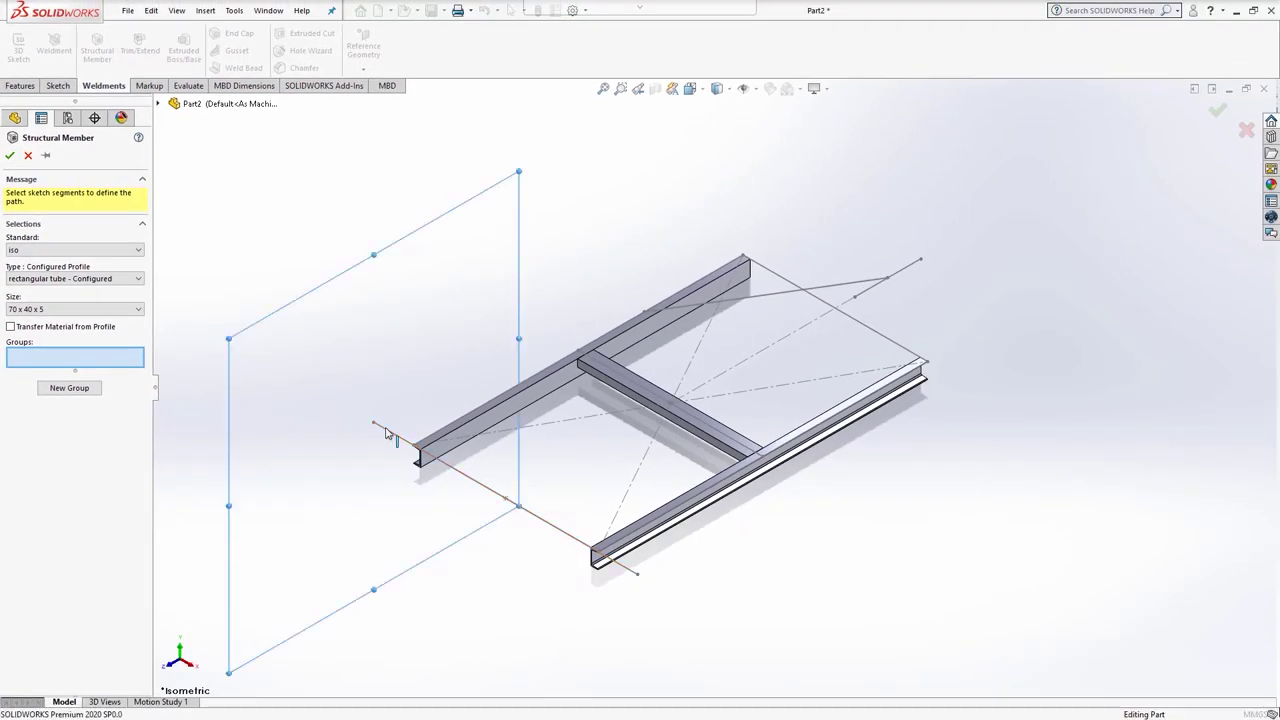
Step: Run the rectangular tube along the front line that overhangs both side channels and locate its profile by the lower outer corner
click(386, 431)
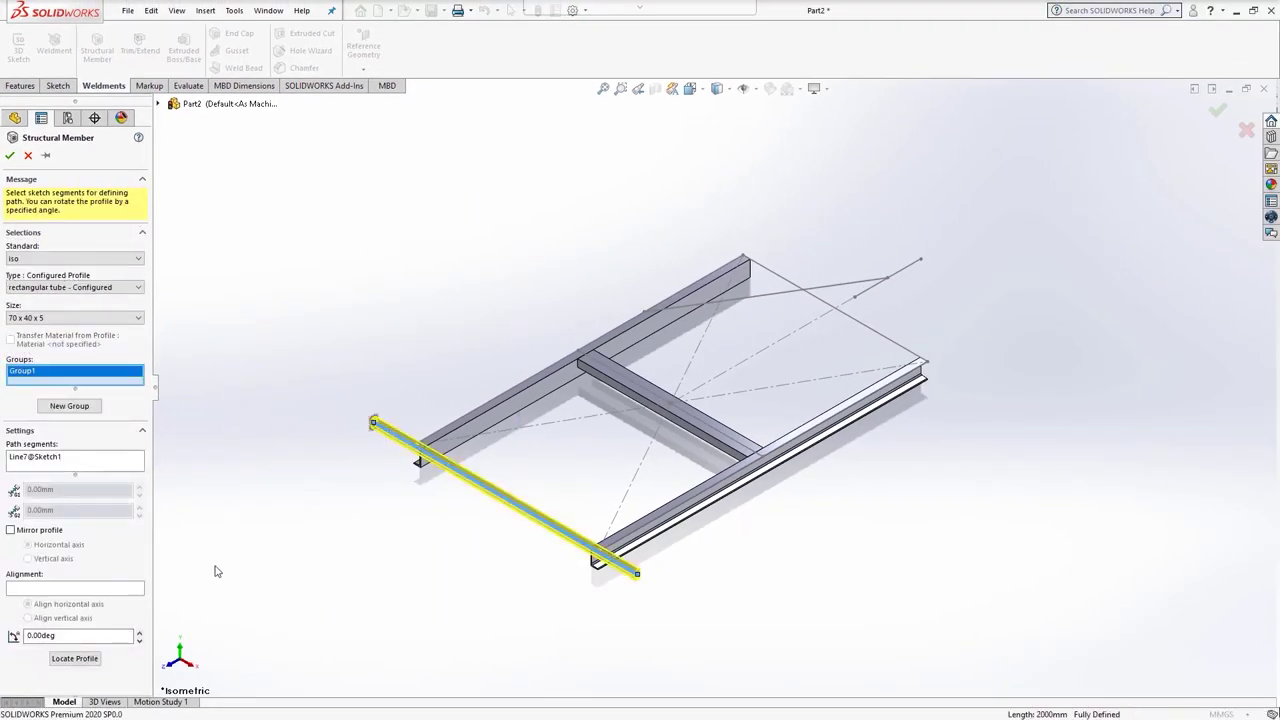
click(92, 659)
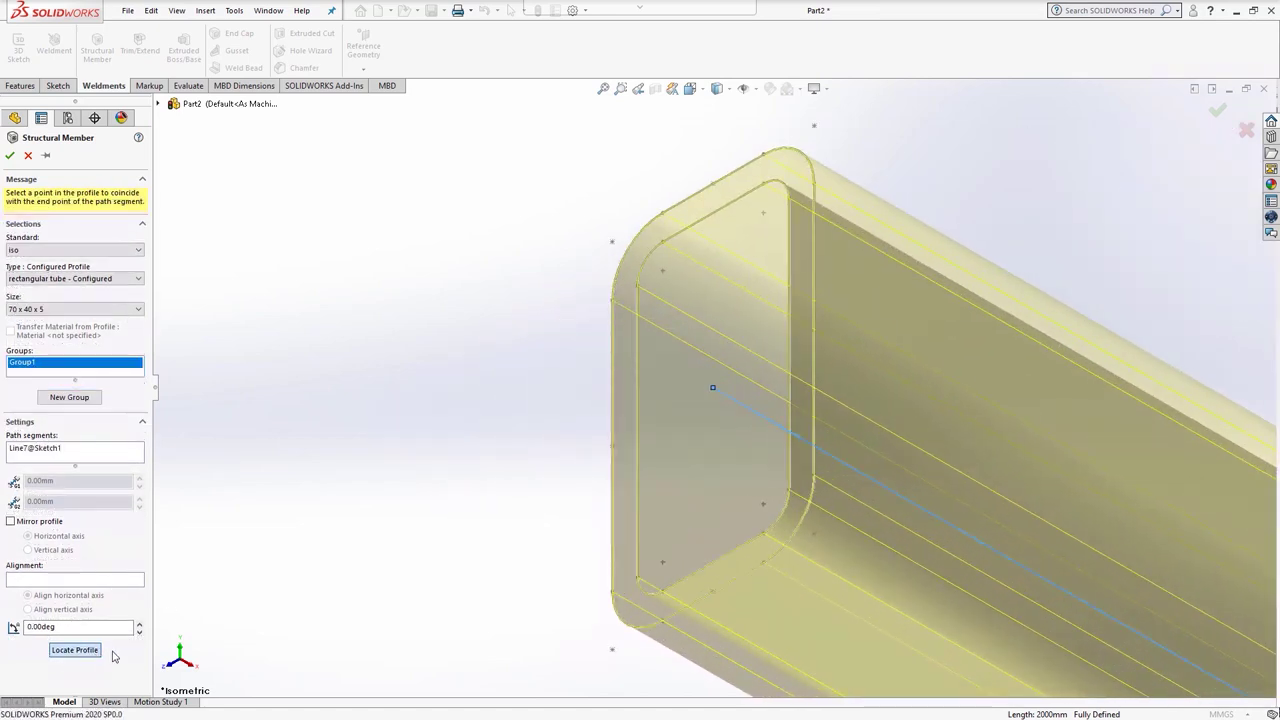
click(613, 651)
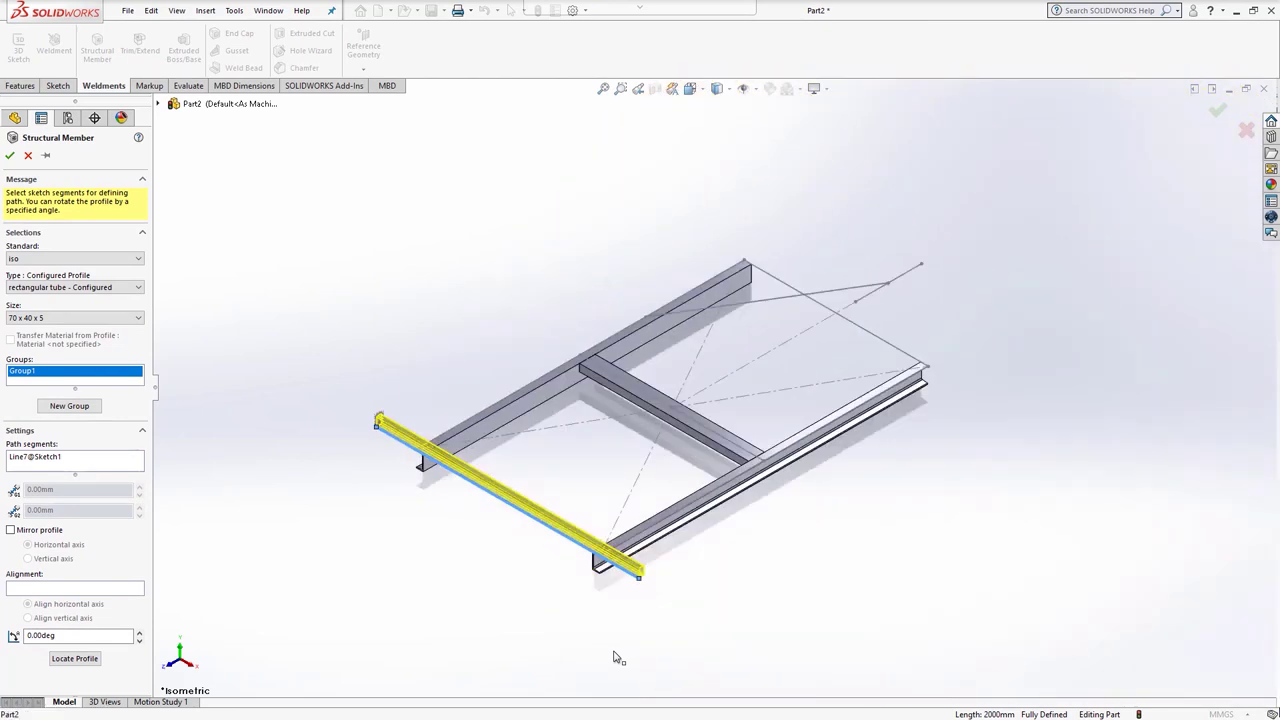
Step: Add a second group along the short drawbar line beyond the rear edge and locate its tube by the top edge's midpoint
click(85, 406)
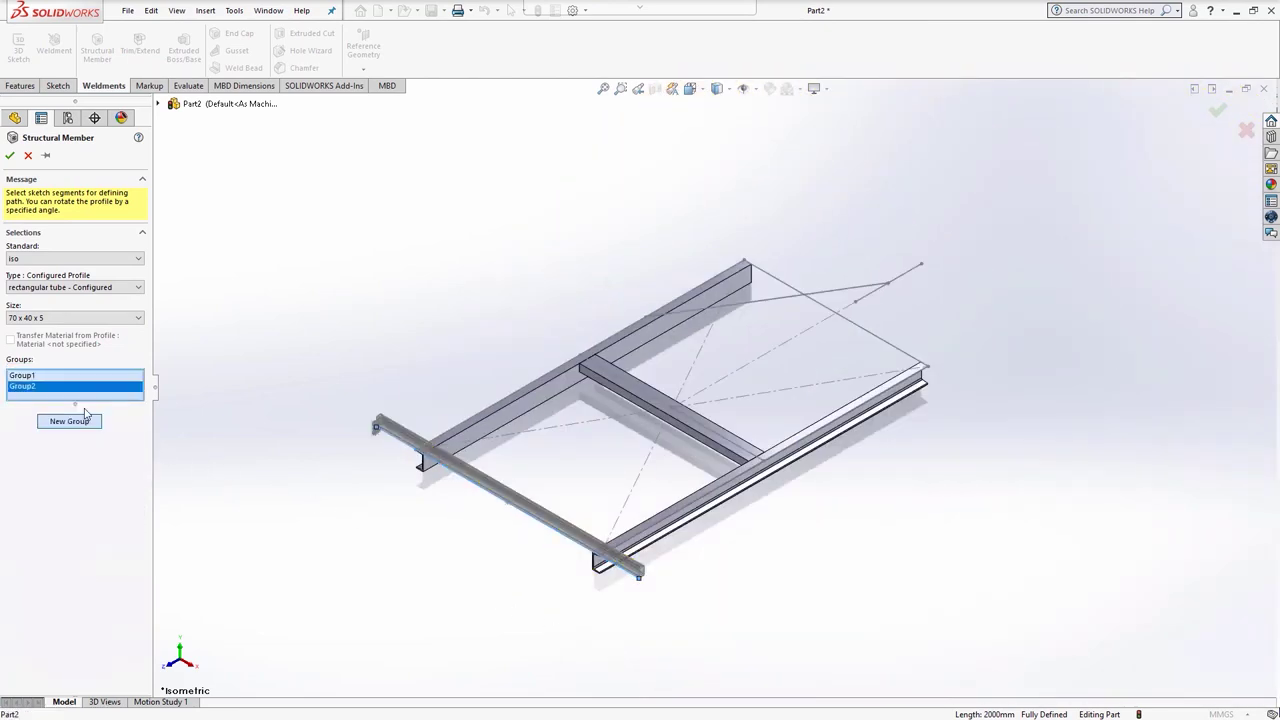
click(917, 274)
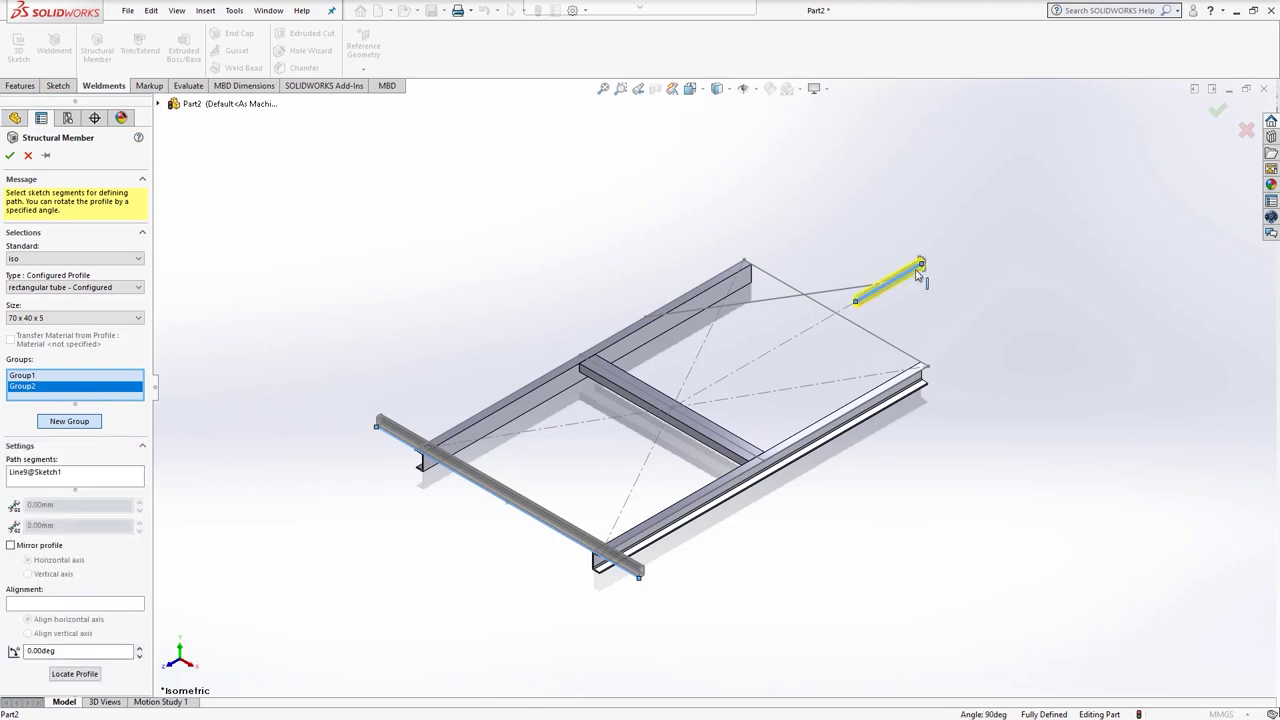
click(90, 675)
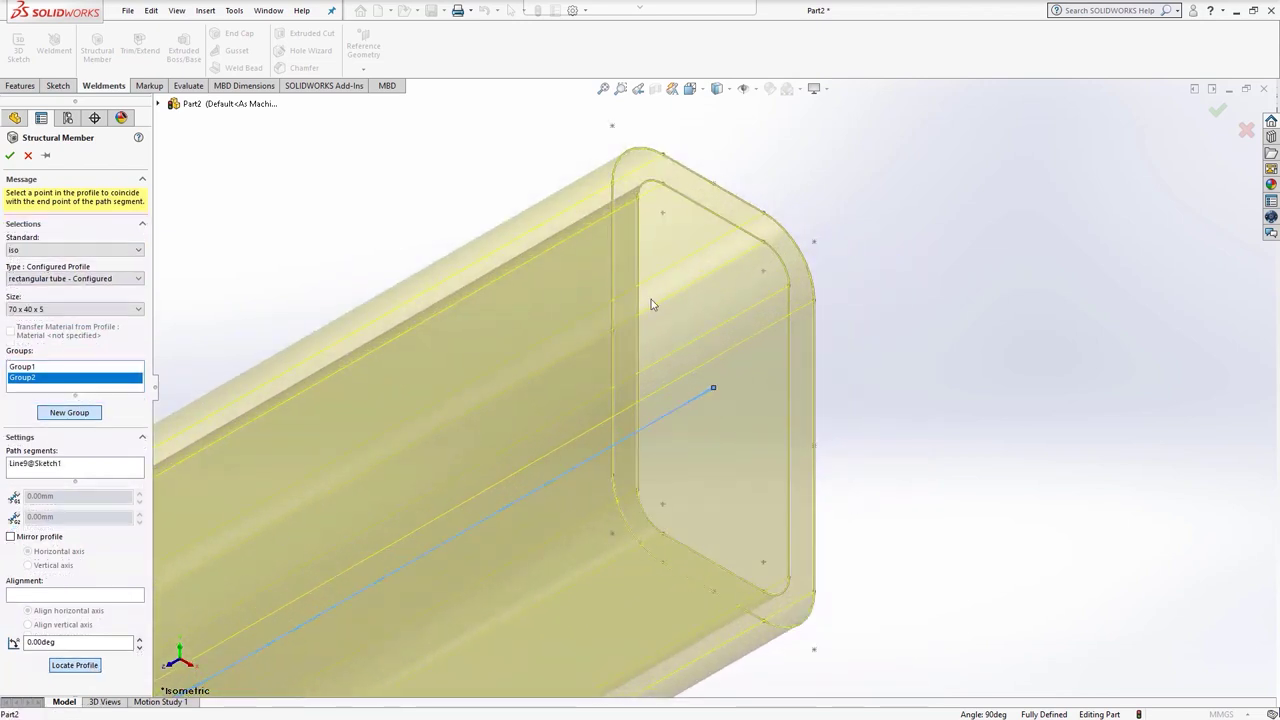
click(715, 189)
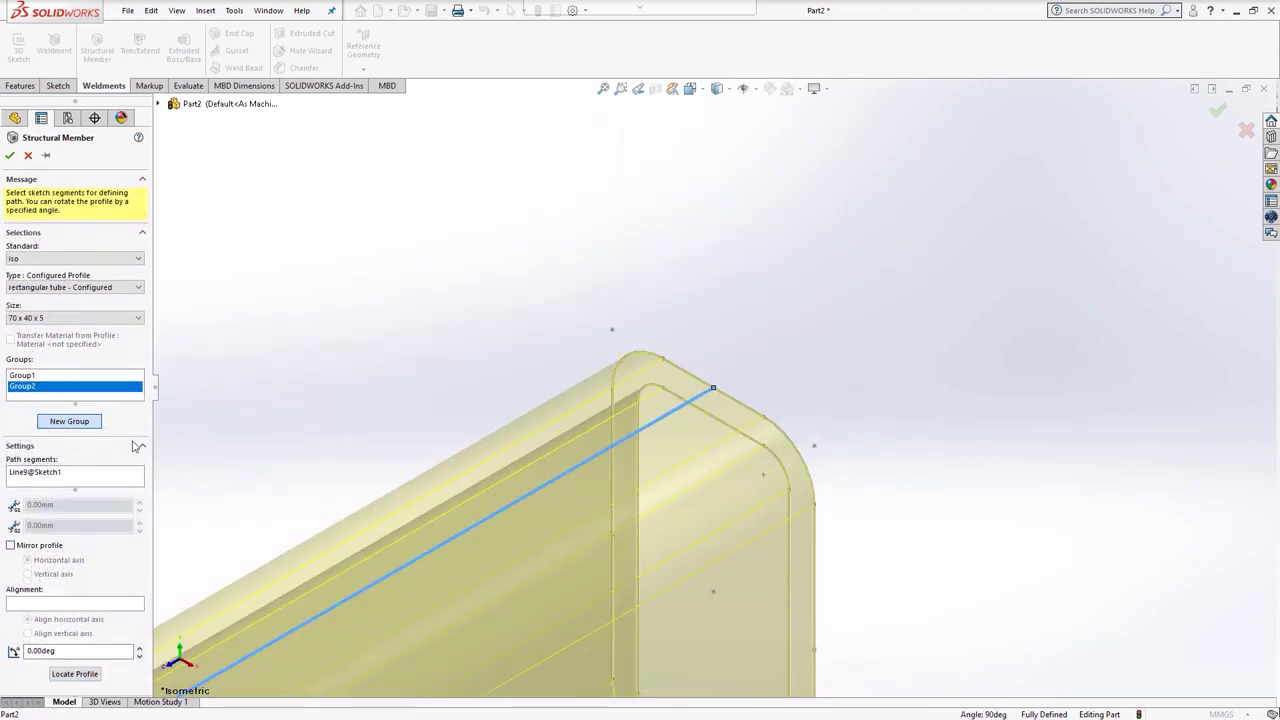
Step: Add a third group along the diagonal drawbar line, locate its profile by the upper outer corner, and finish the rectangular tube member
click(82, 421)
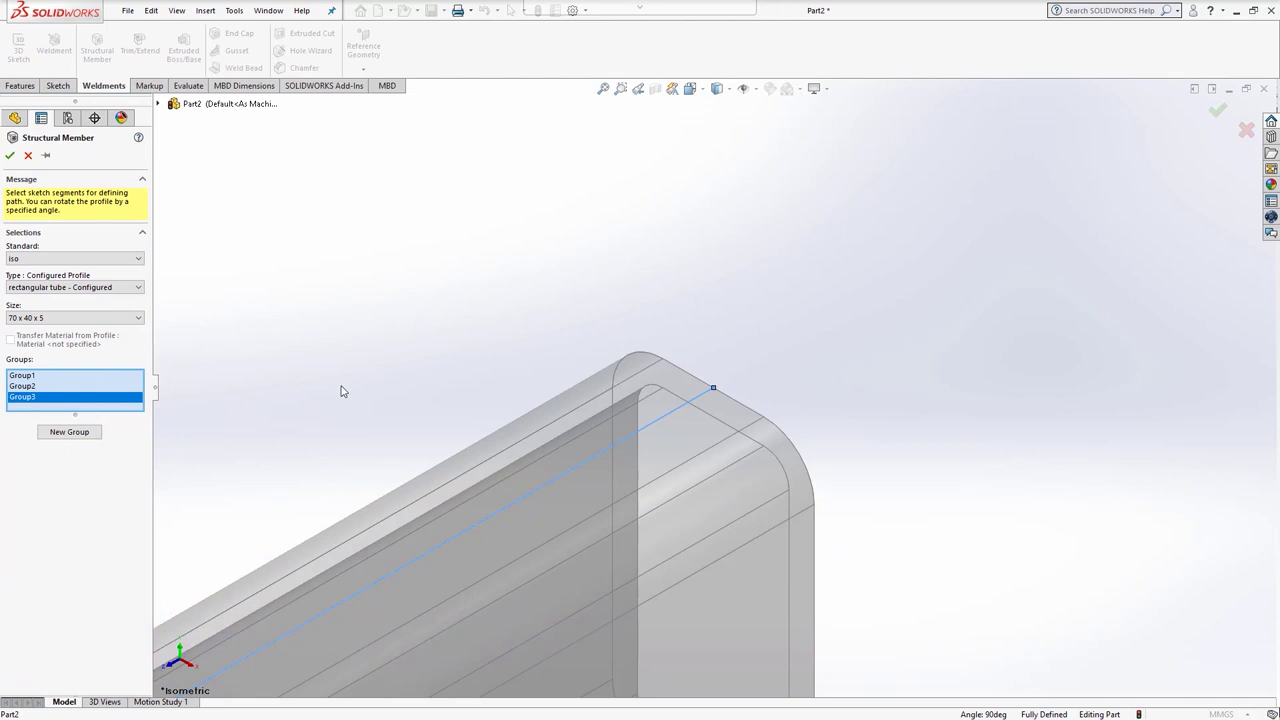
scroll(341, 394, up, 5)
scroll(345, 401, up, 3)
ctrl+middle_drag(351, 390, 758, 289)
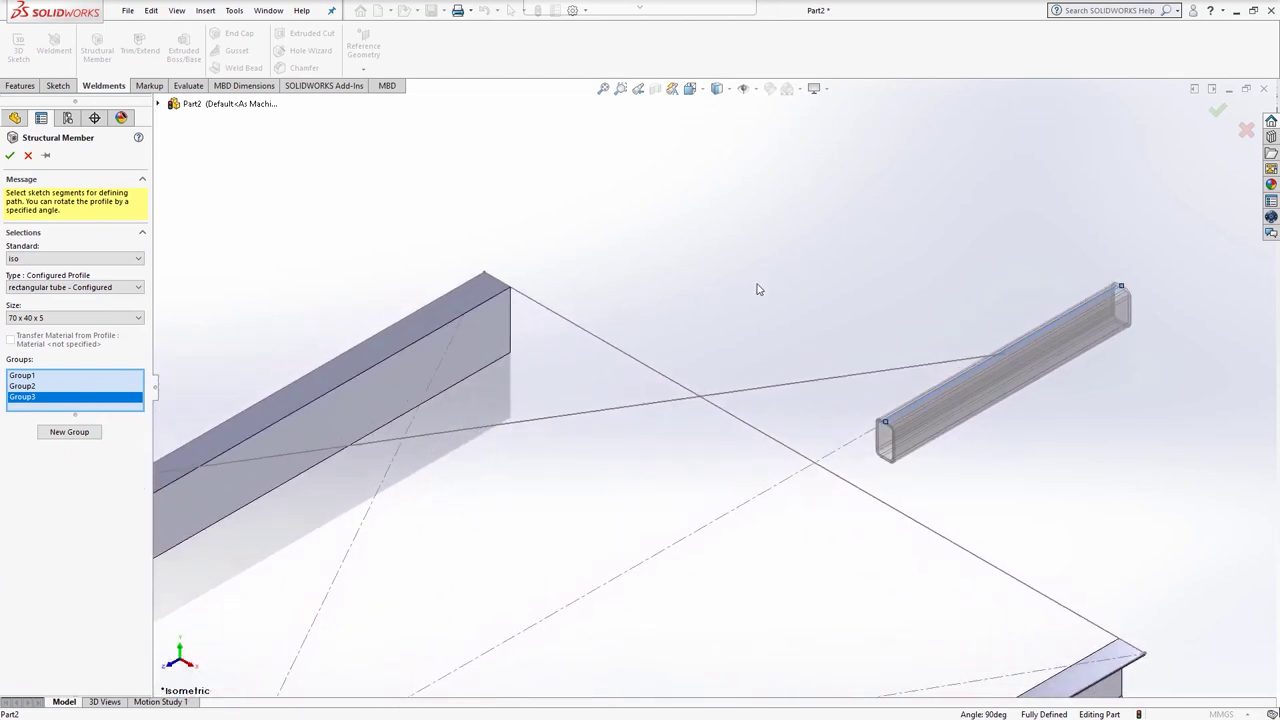
click(788, 390)
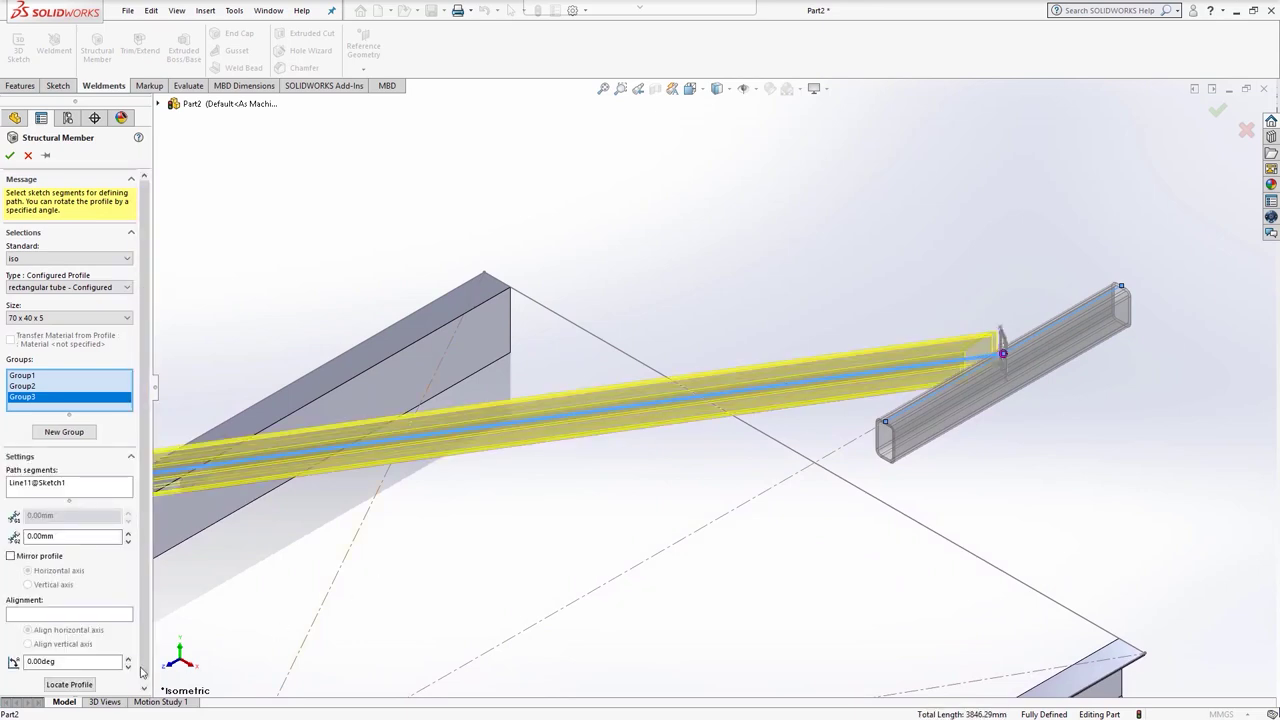
click(69, 684)
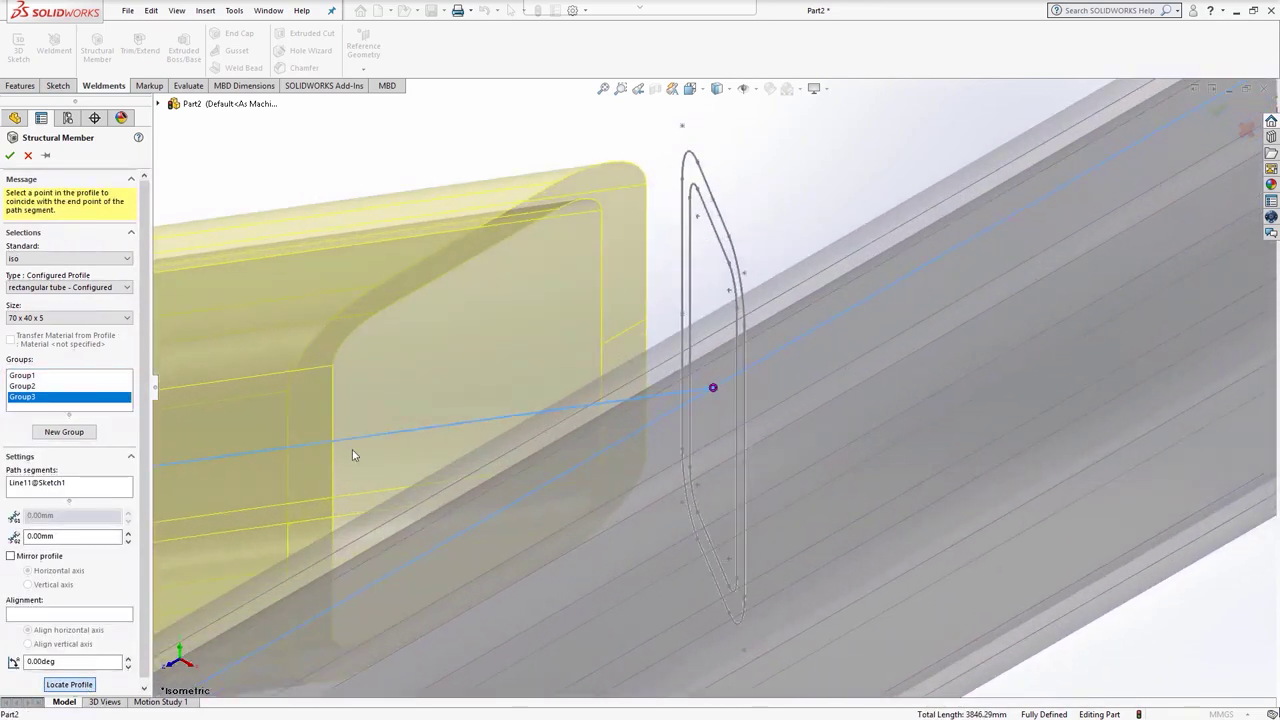
click(683, 128)
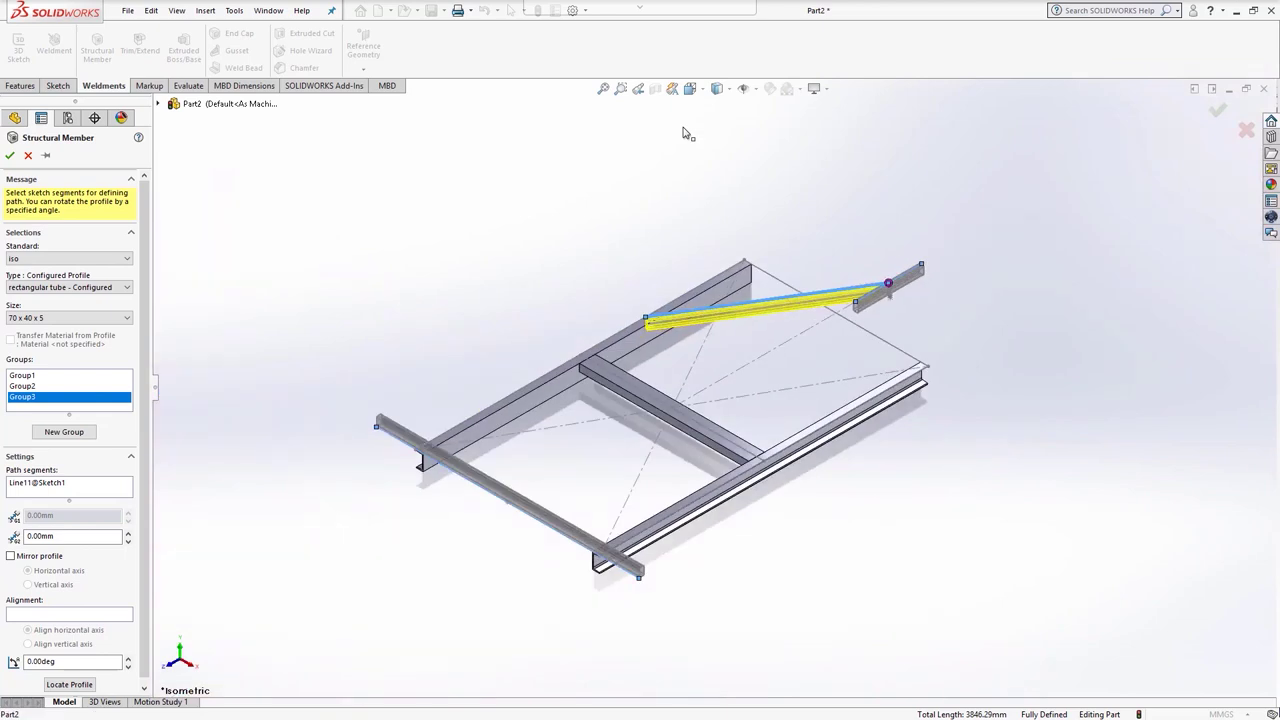
click(9, 155)
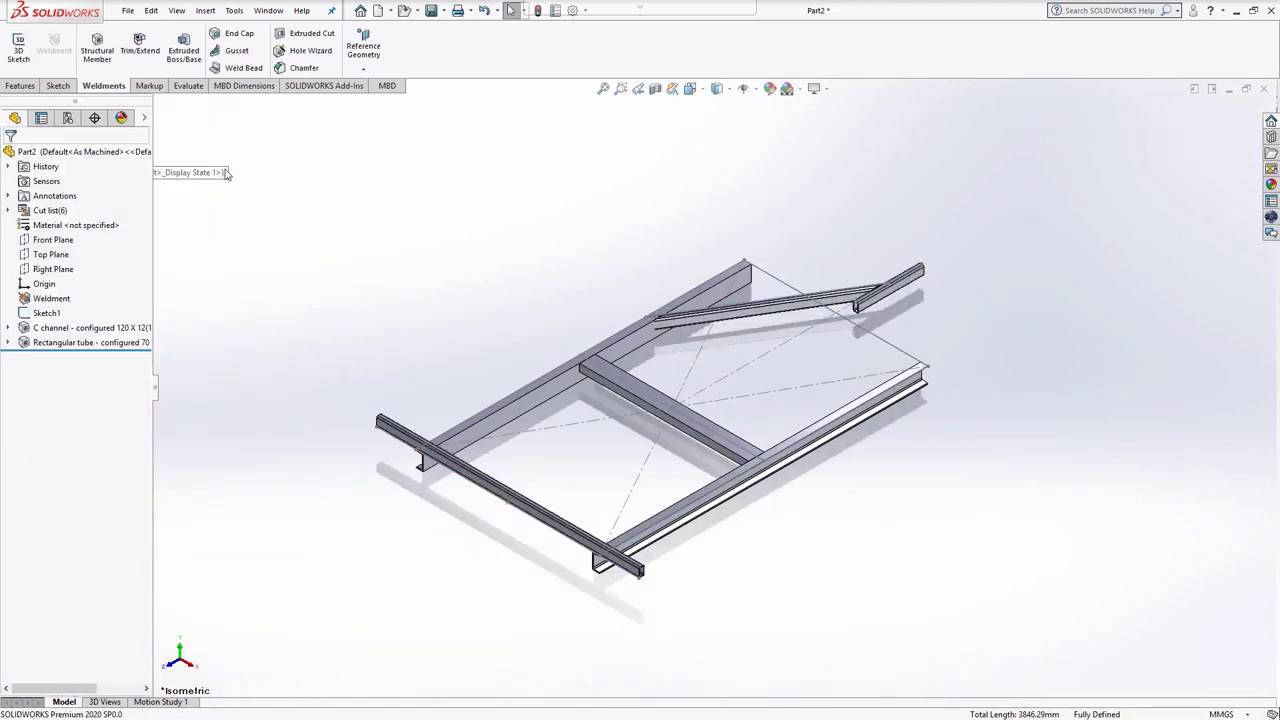
Step: Trim the diagonal tube against the left channel's inner web face with Trim/Extend, discarding the piece inside the channel
click(146, 52)
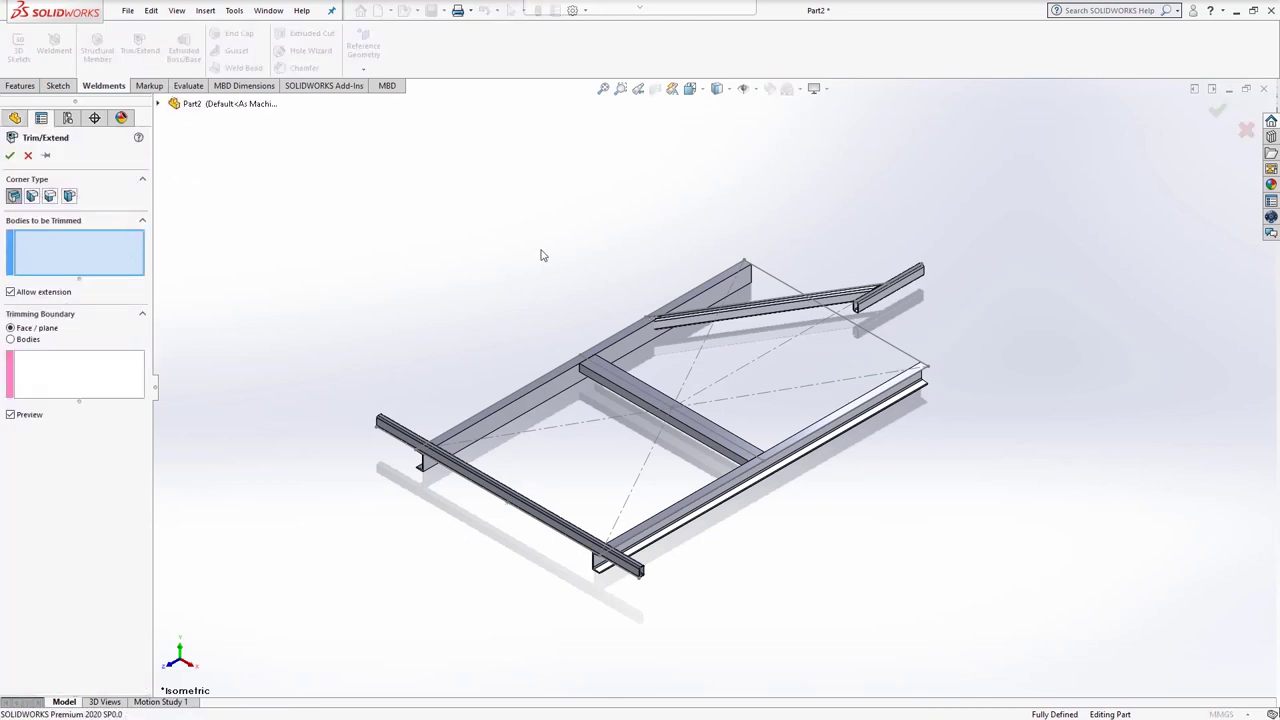
click(743, 318)
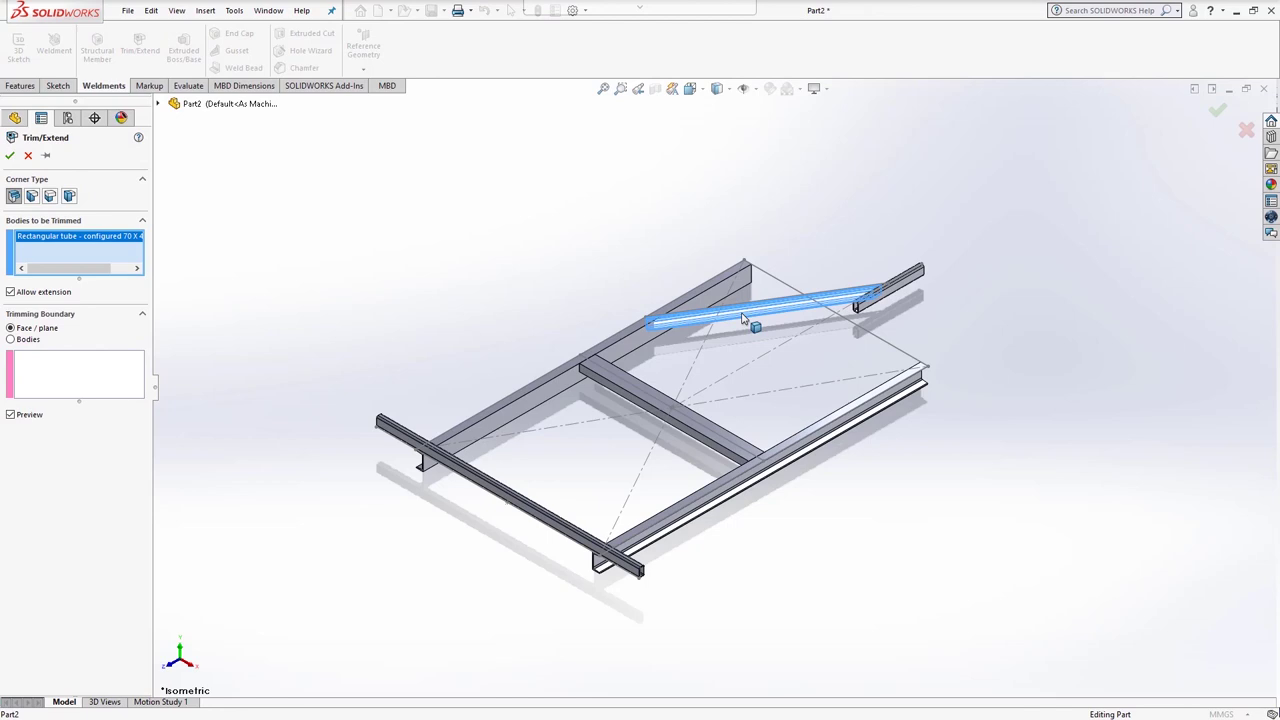
click(117, 376)
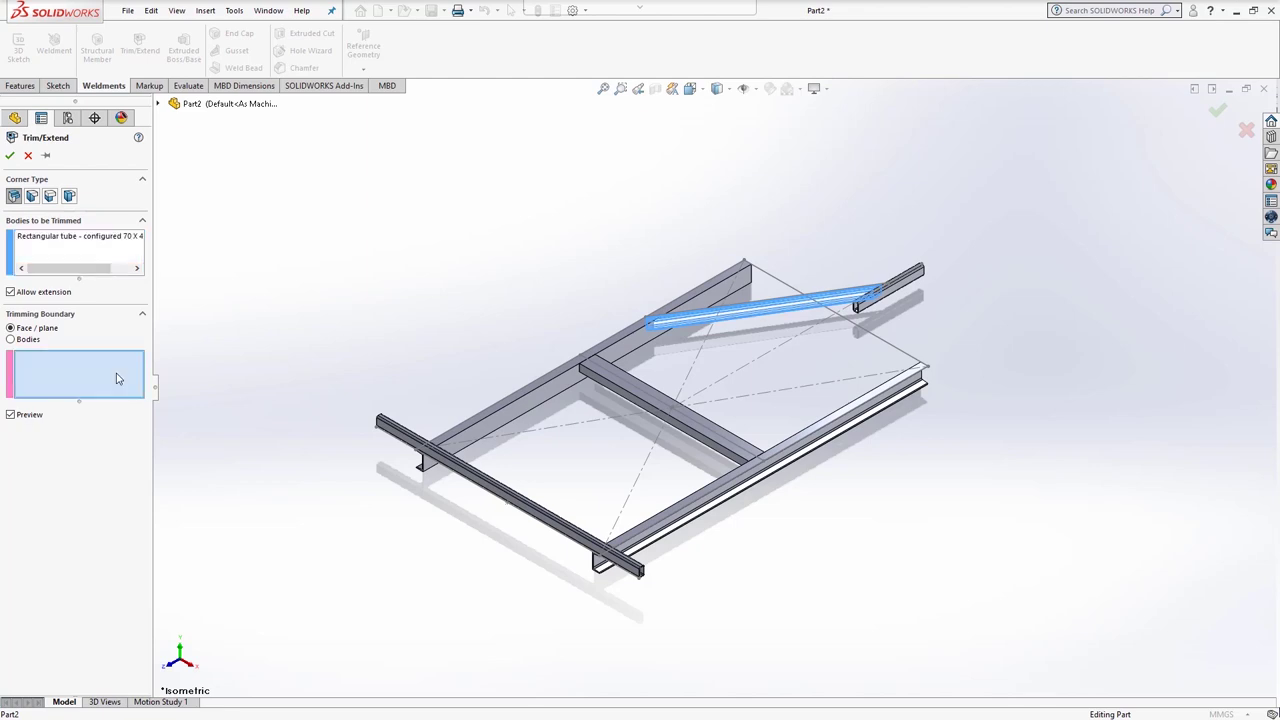
click(640, 341)
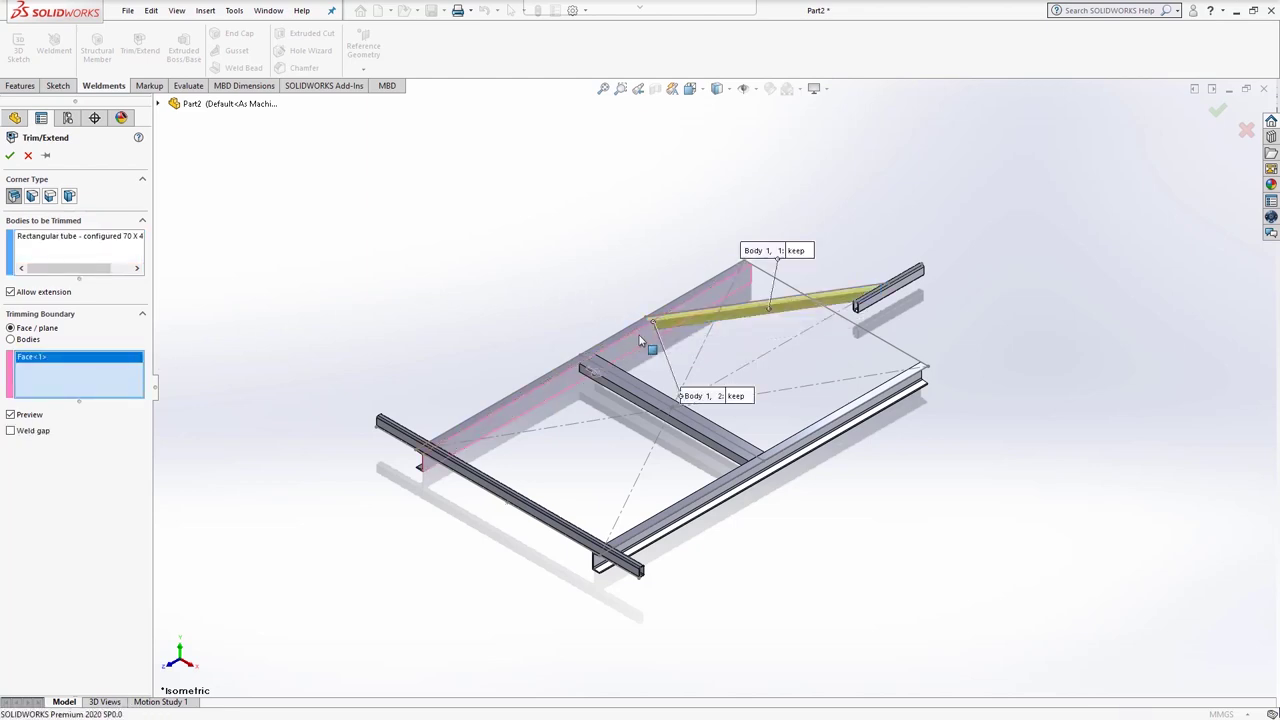
click(738, 396)
scroll(668, 338, down, 5)
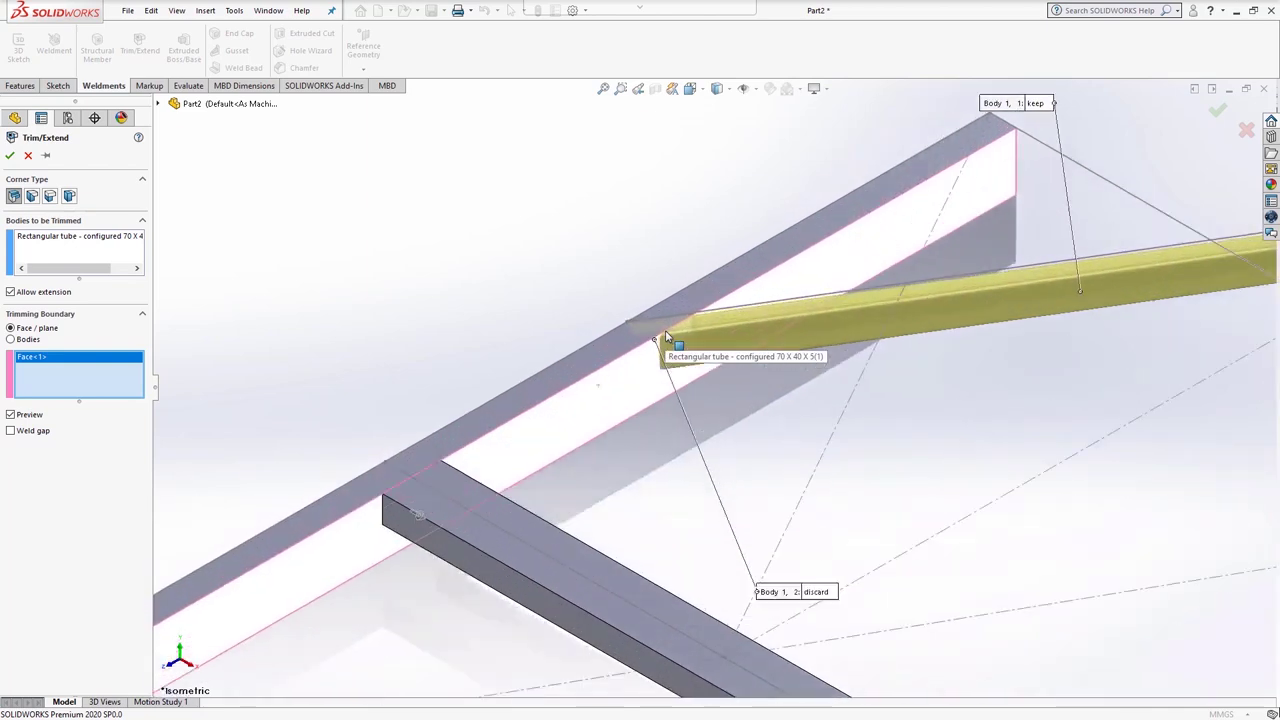
click(11, 156)
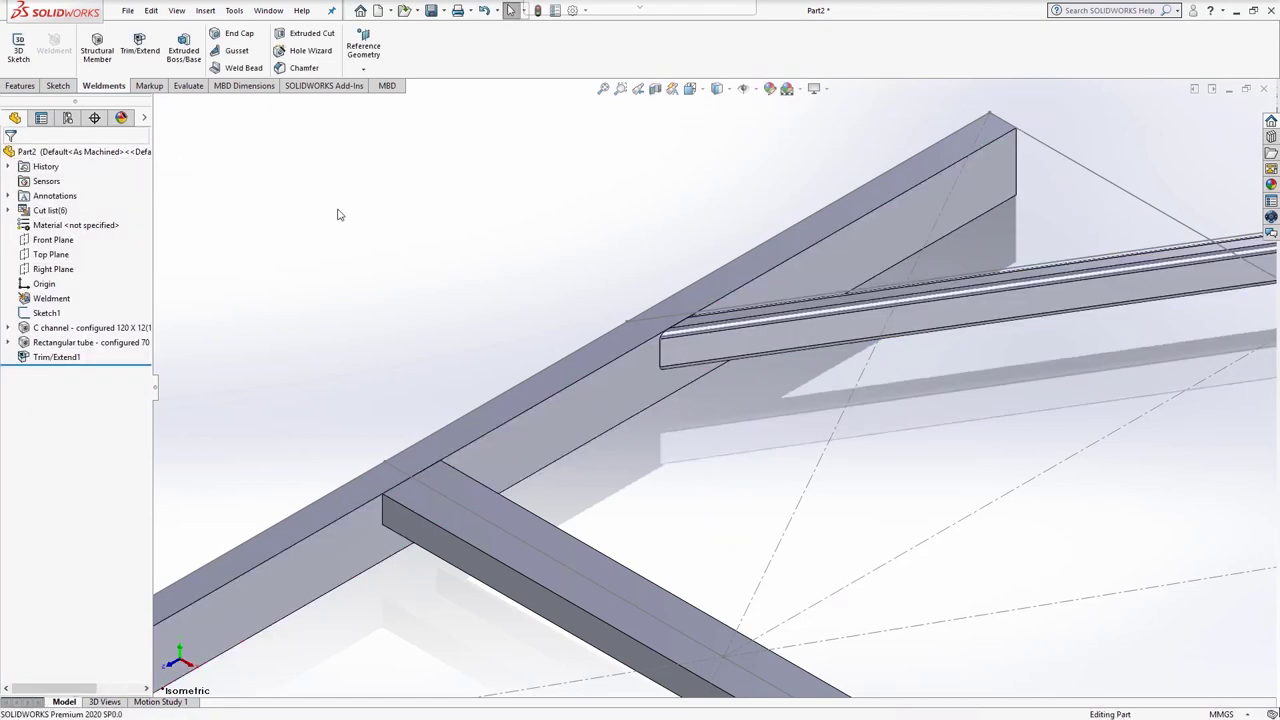
Step: Hide the layout sketch and fit the whole chassis in view
right_click(61, 316)
click(68, 294)
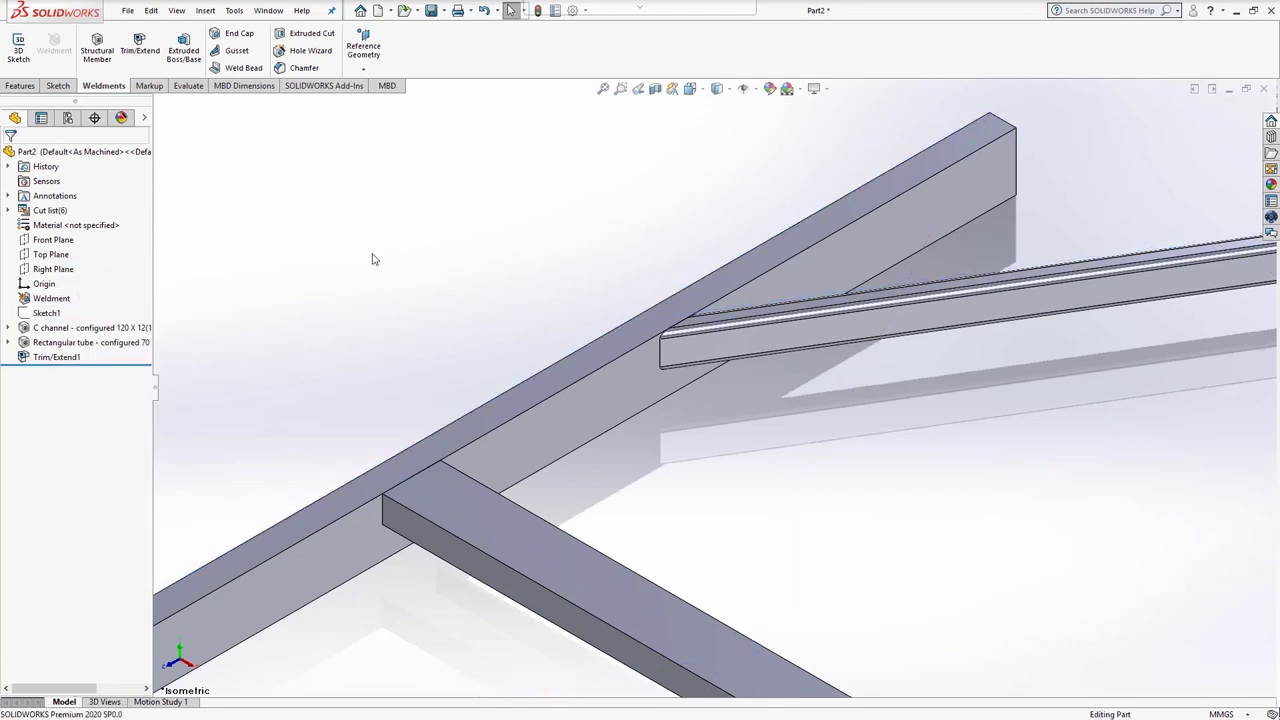
key(f)
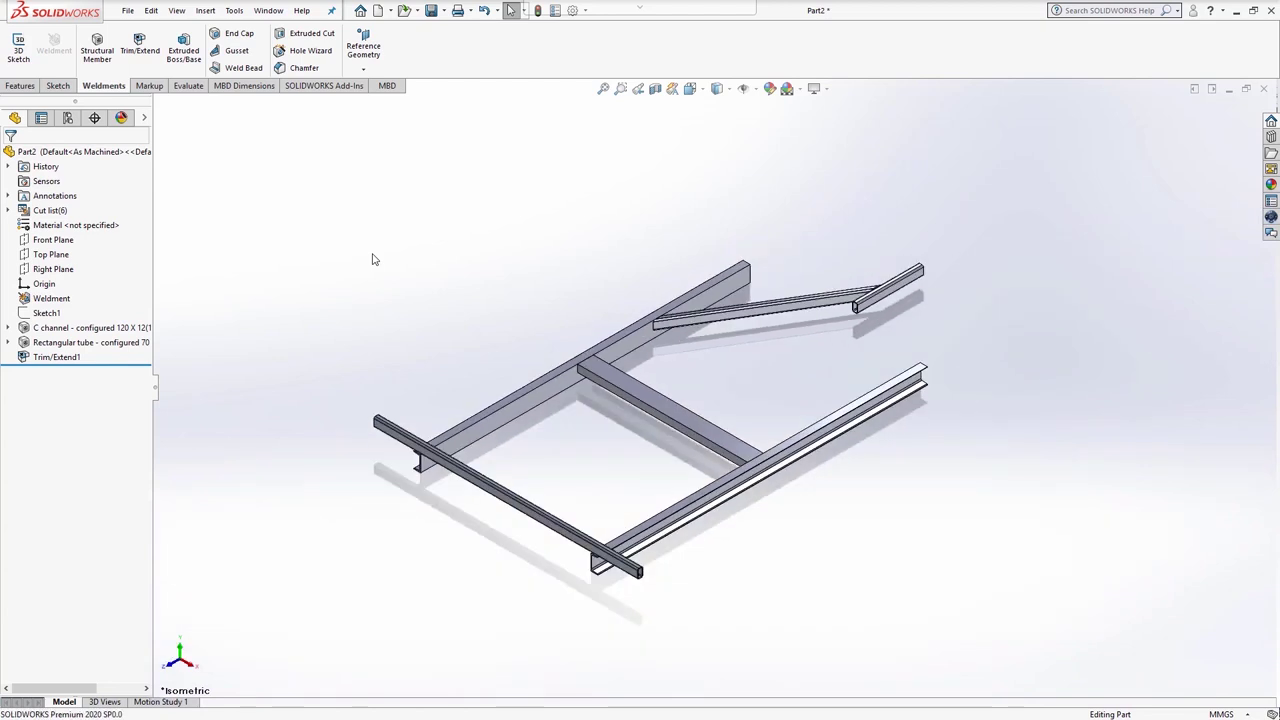
Step: Mirror the trimmed diagonal drawbar tube as a body about the Right Plane
click(21, 85)
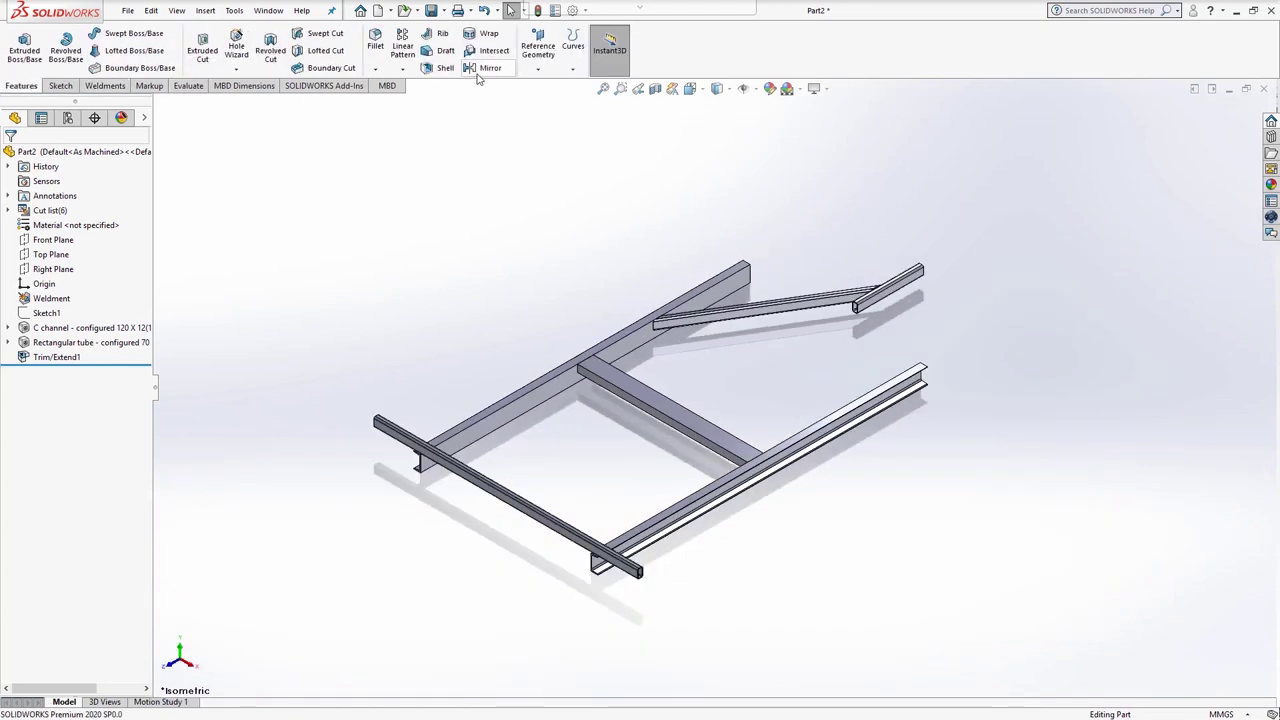
click(482, 70)
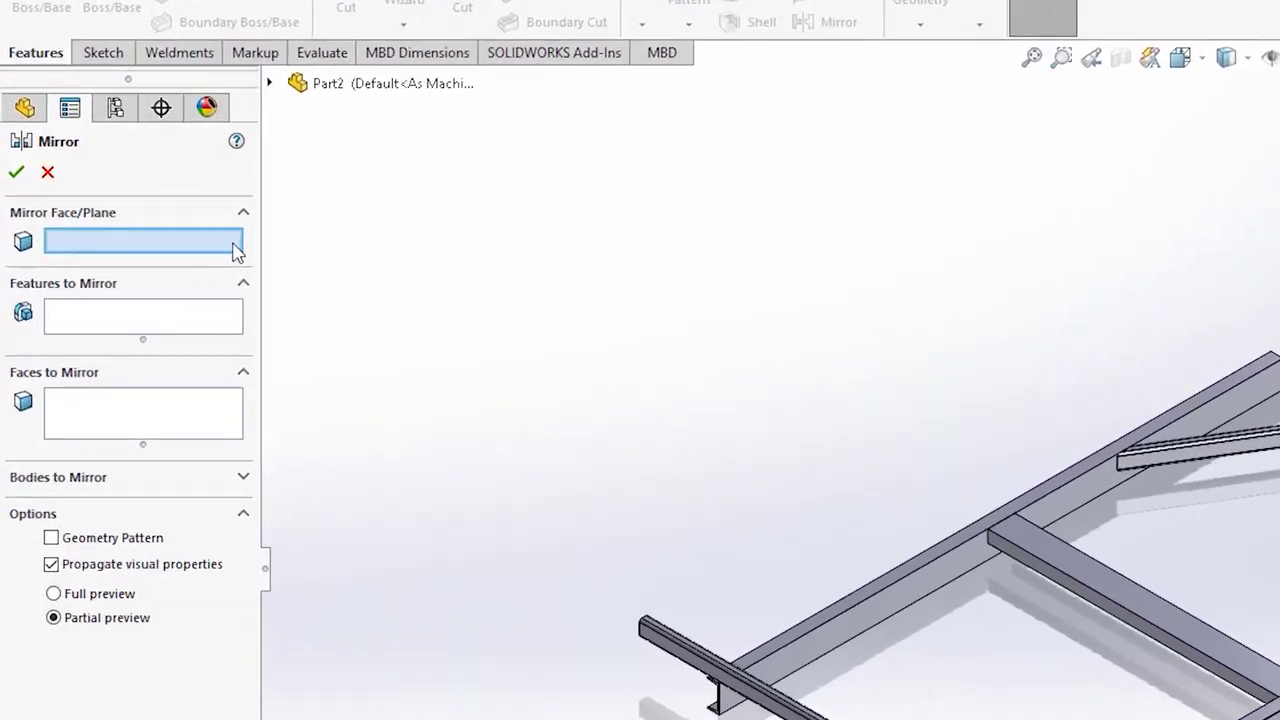
click(270, 85)
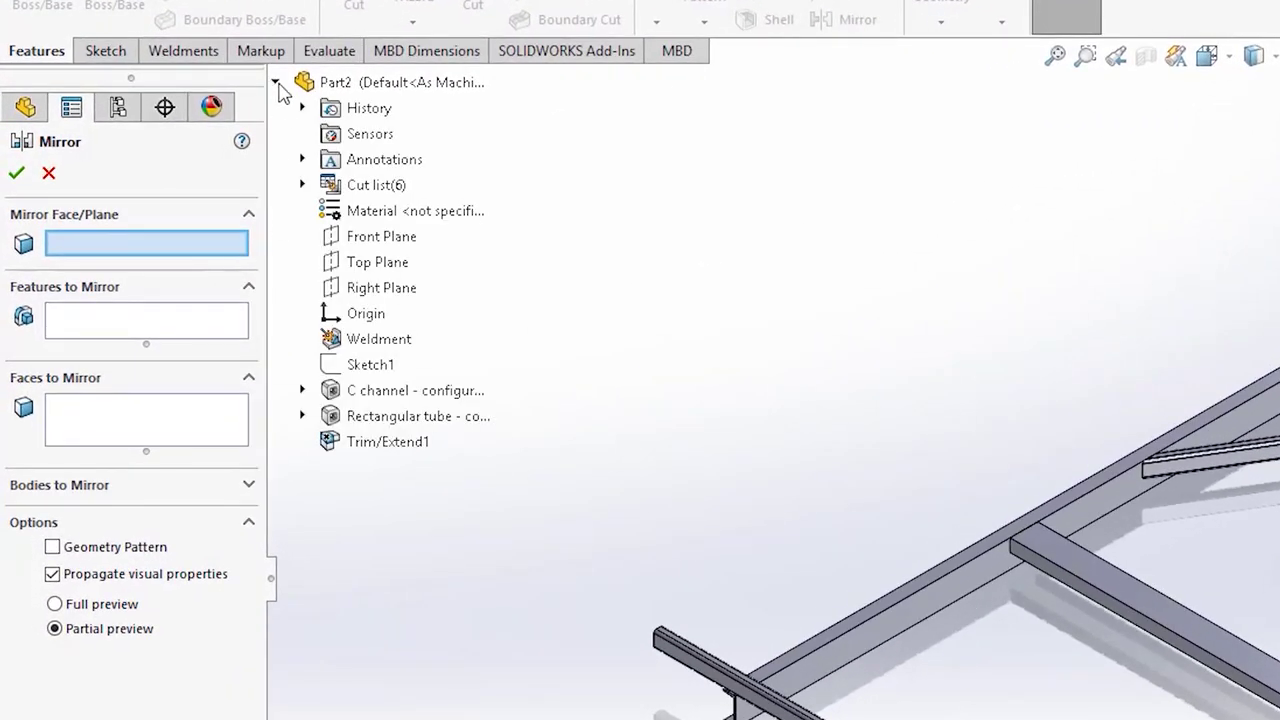
click(386, 288)
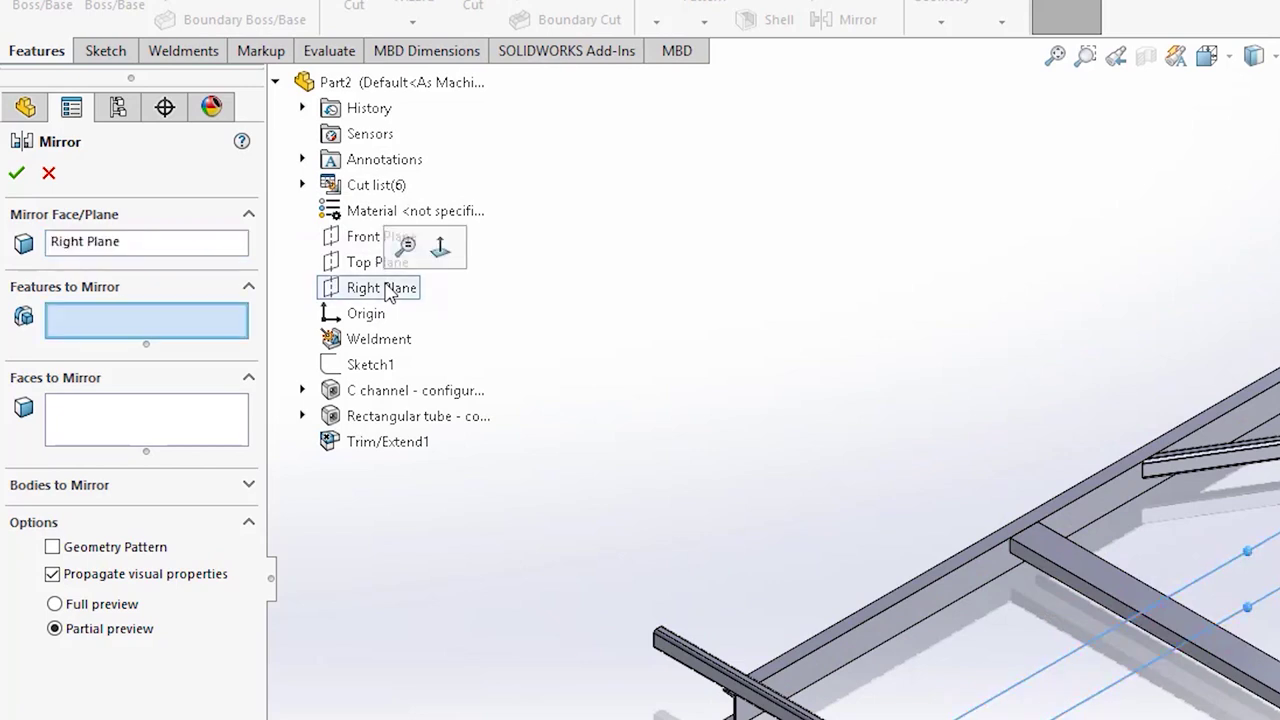
click(249, 486)
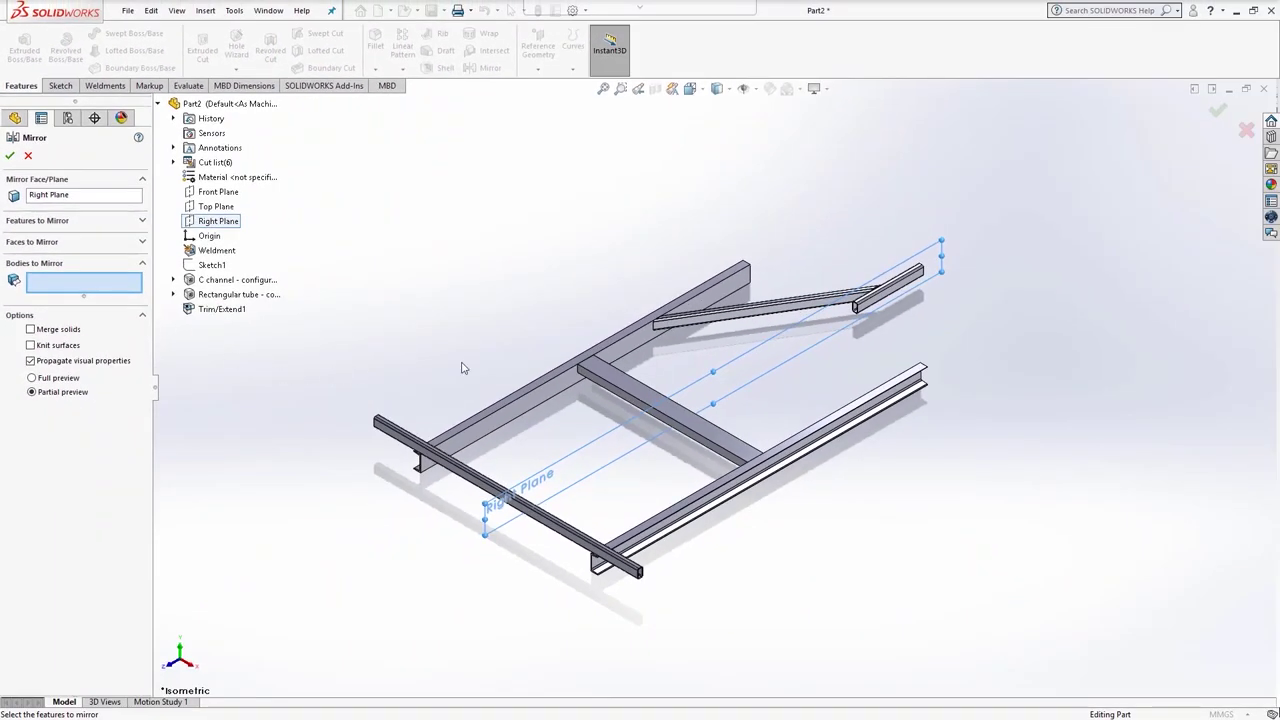
click(716, 320)
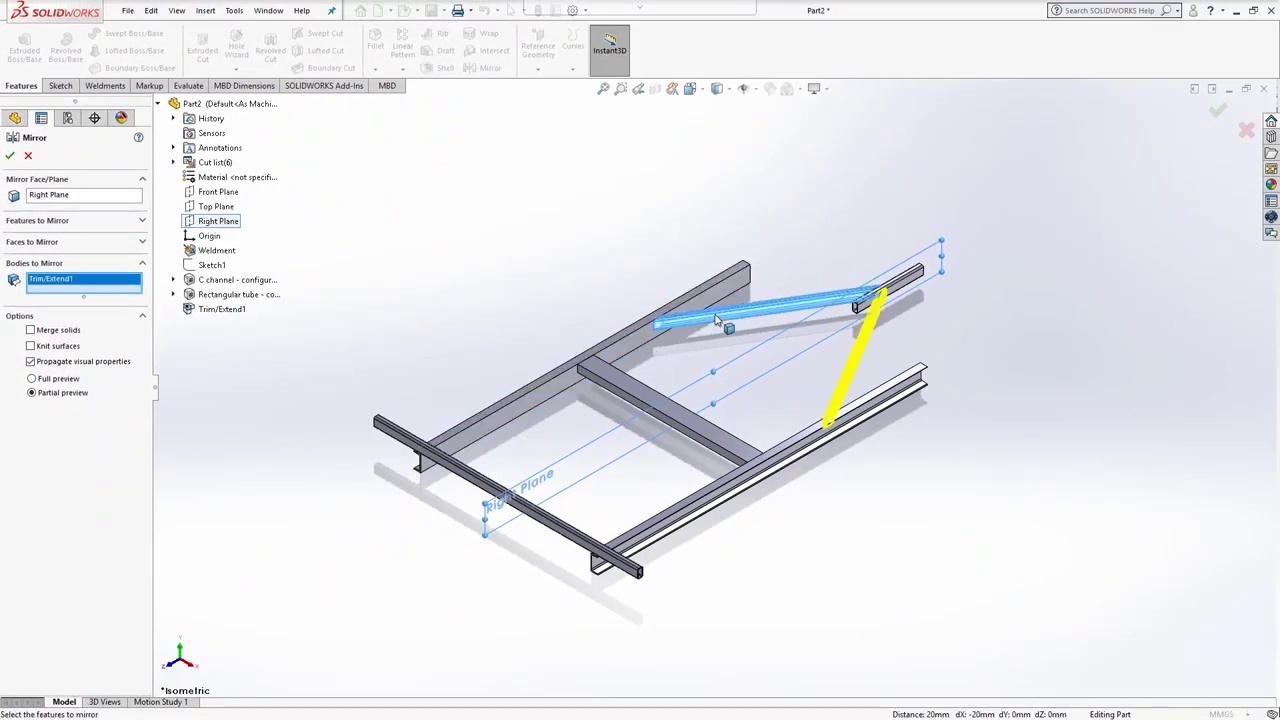
click(10, 157)
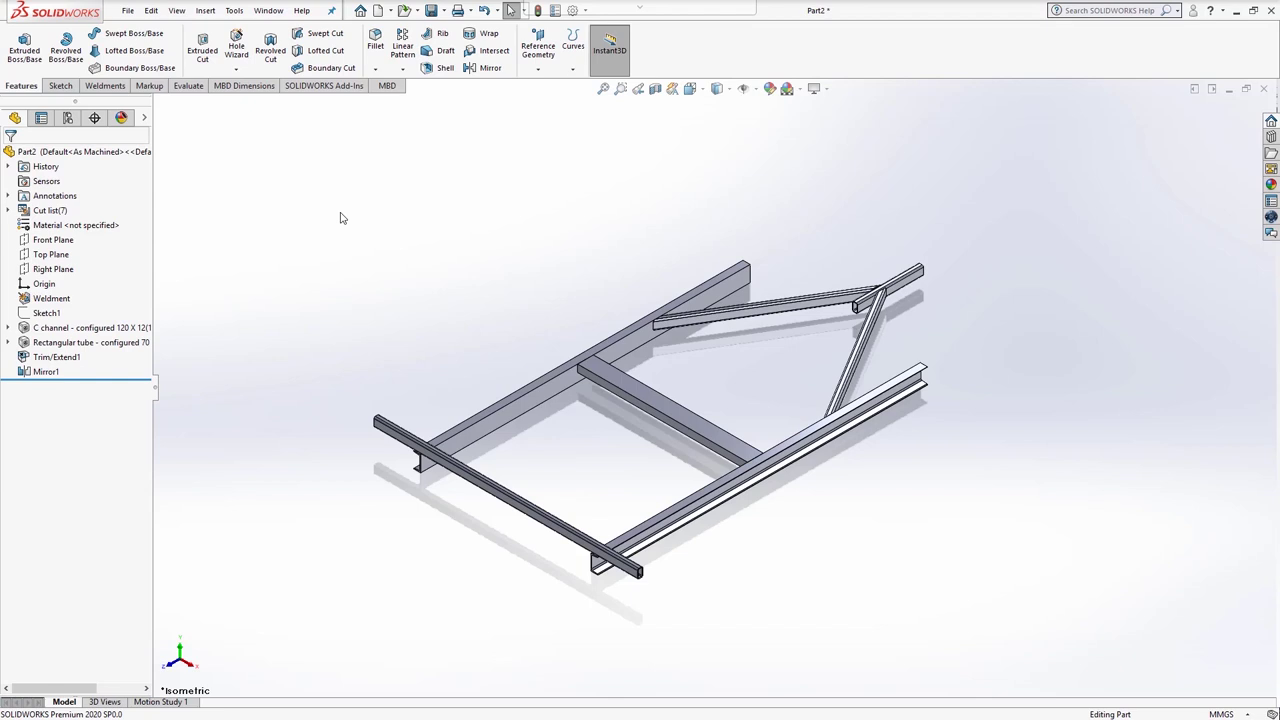
Step: Set up a linear body pattern of the cross tube opposite the drawbar, directed along the left channel's upper outer edge
click(403, 55)
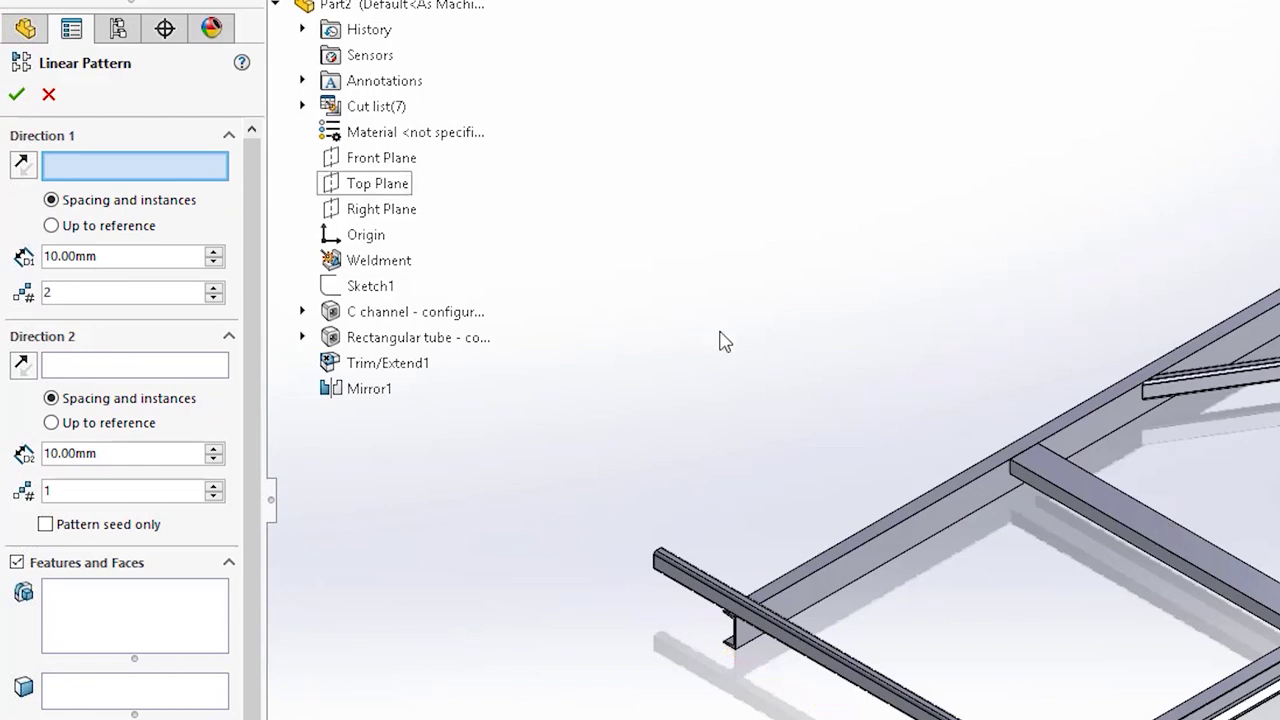
click(931, 488)
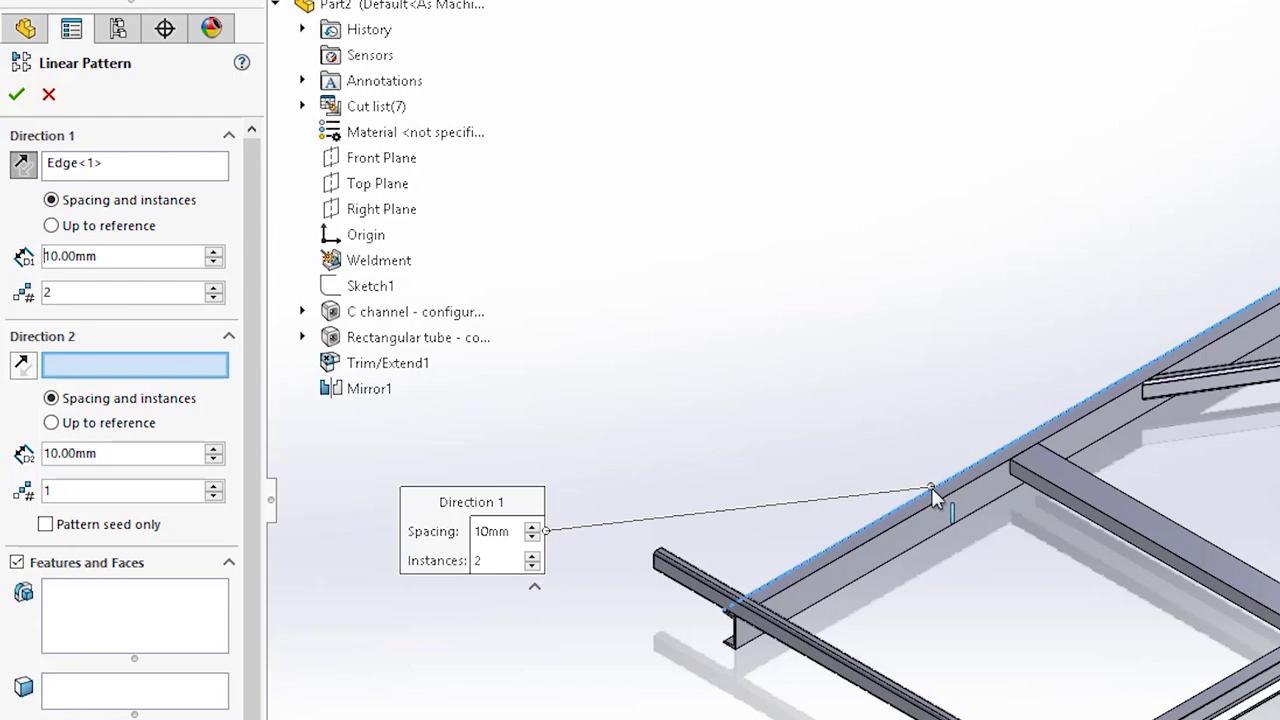
drag(251, 557, 248, 653)
click(230, 643)
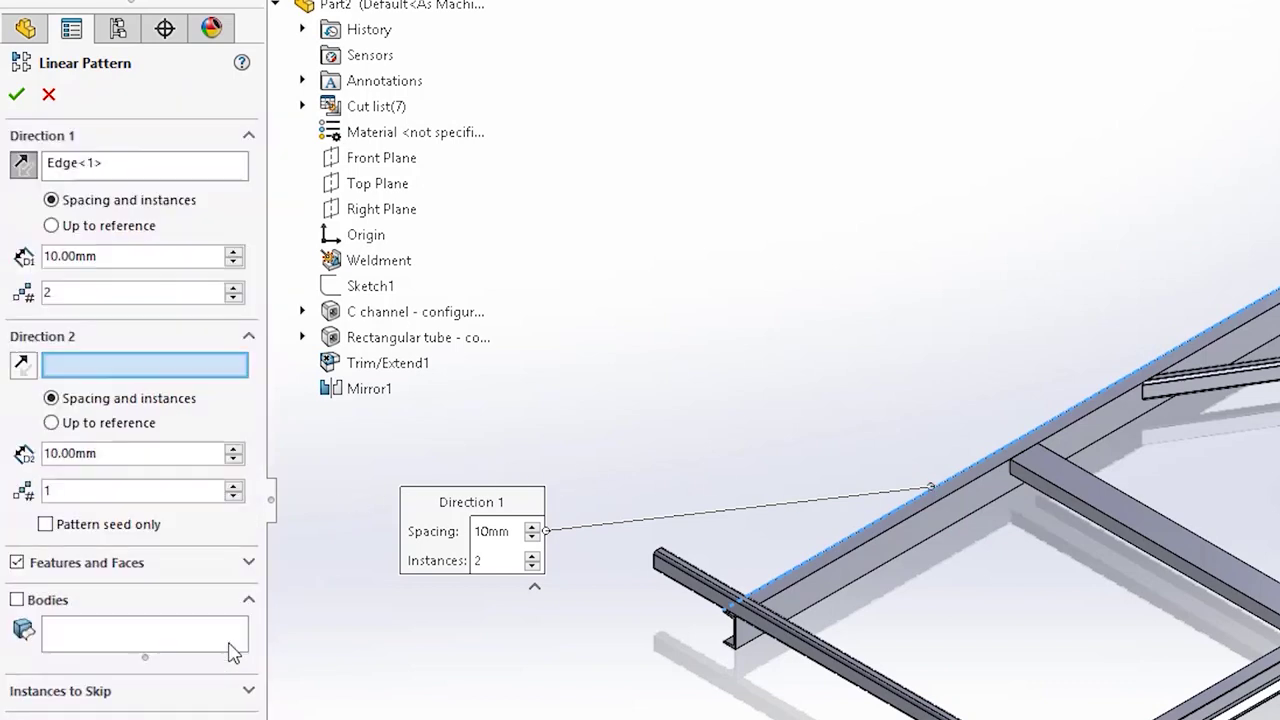
click(17, 599)
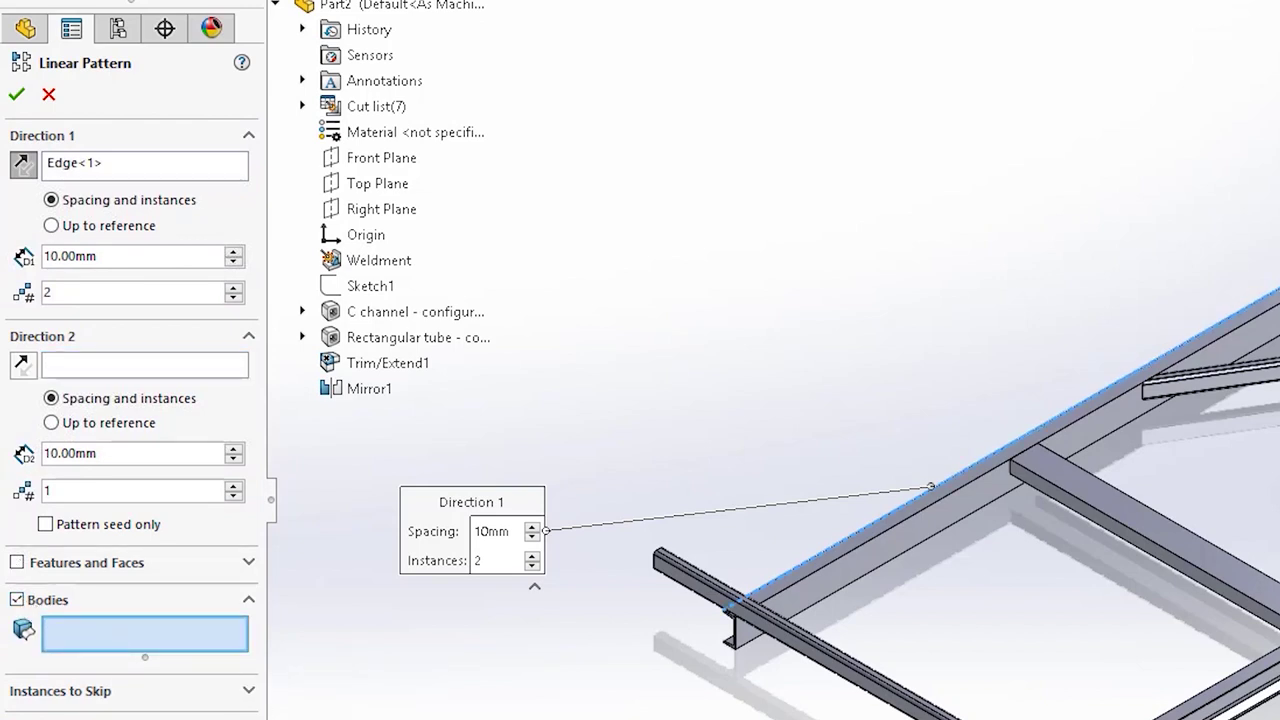
click(792, 650)
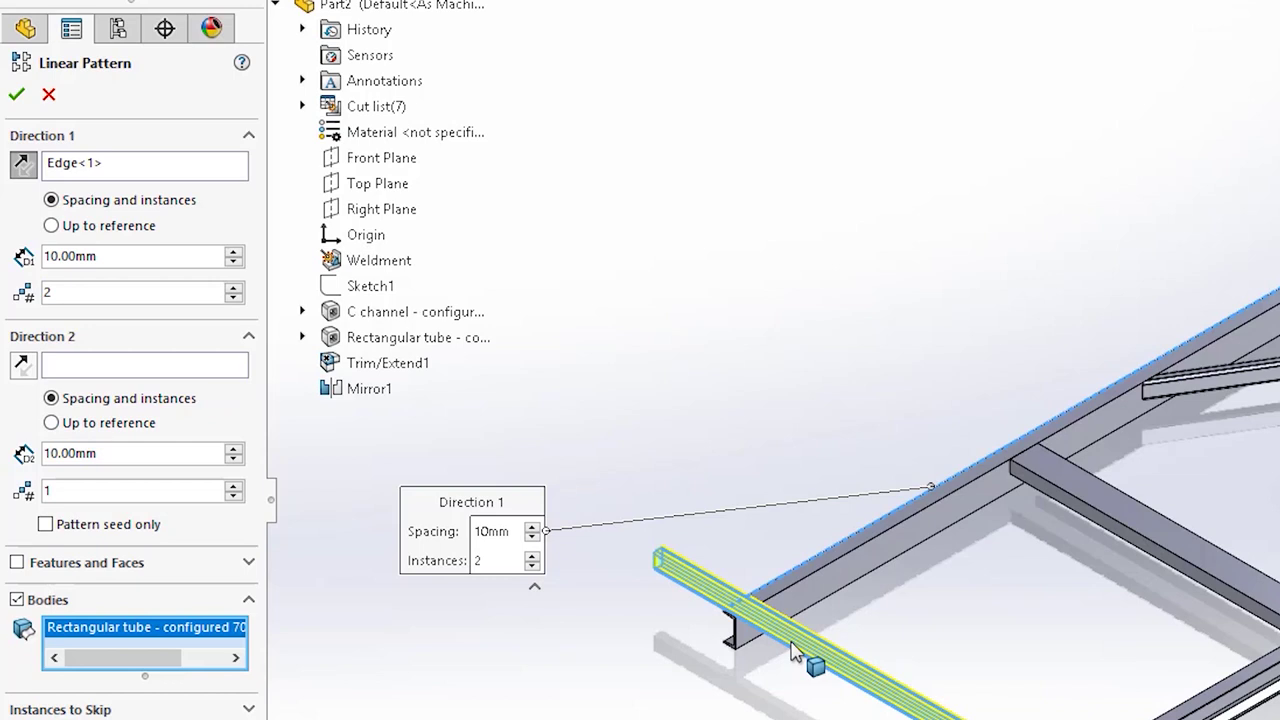
Step: Define the pattern's extent up to reference, using the left channel's end face on the drawbar side
click(109, 227)
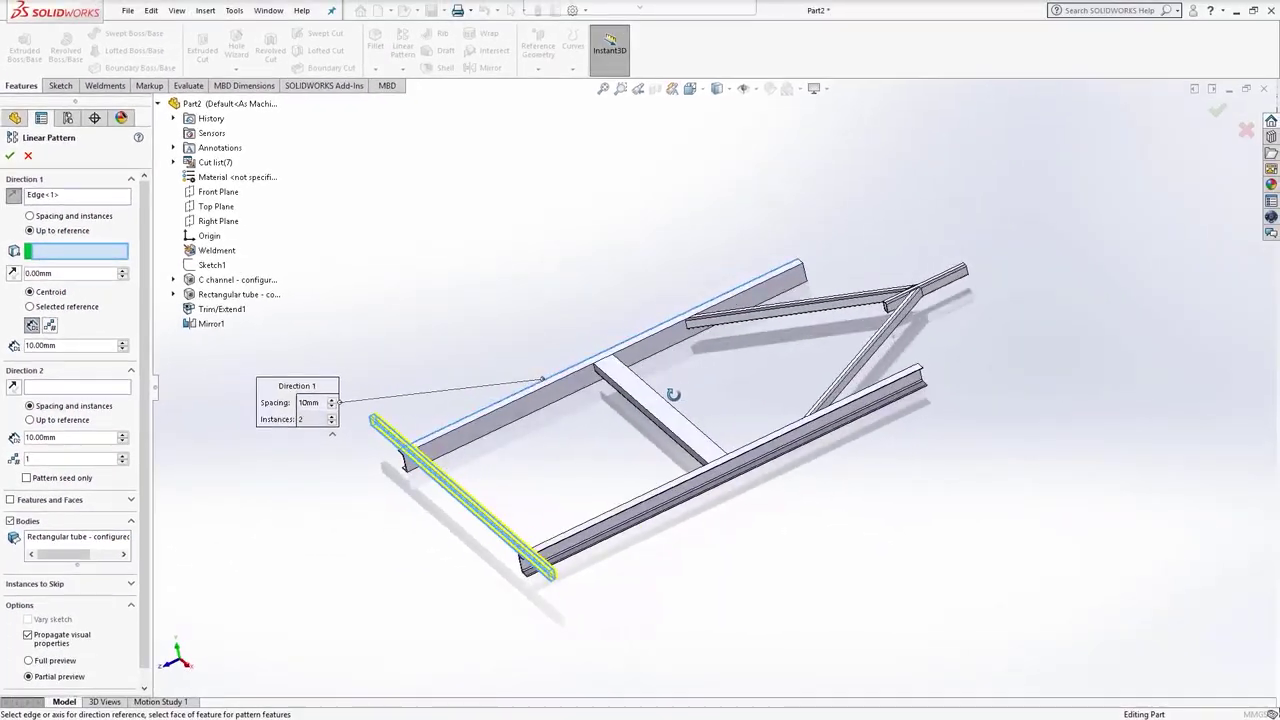
middle_drag(673, 394, 820, 300)
scroll(848, 281, down, 5)
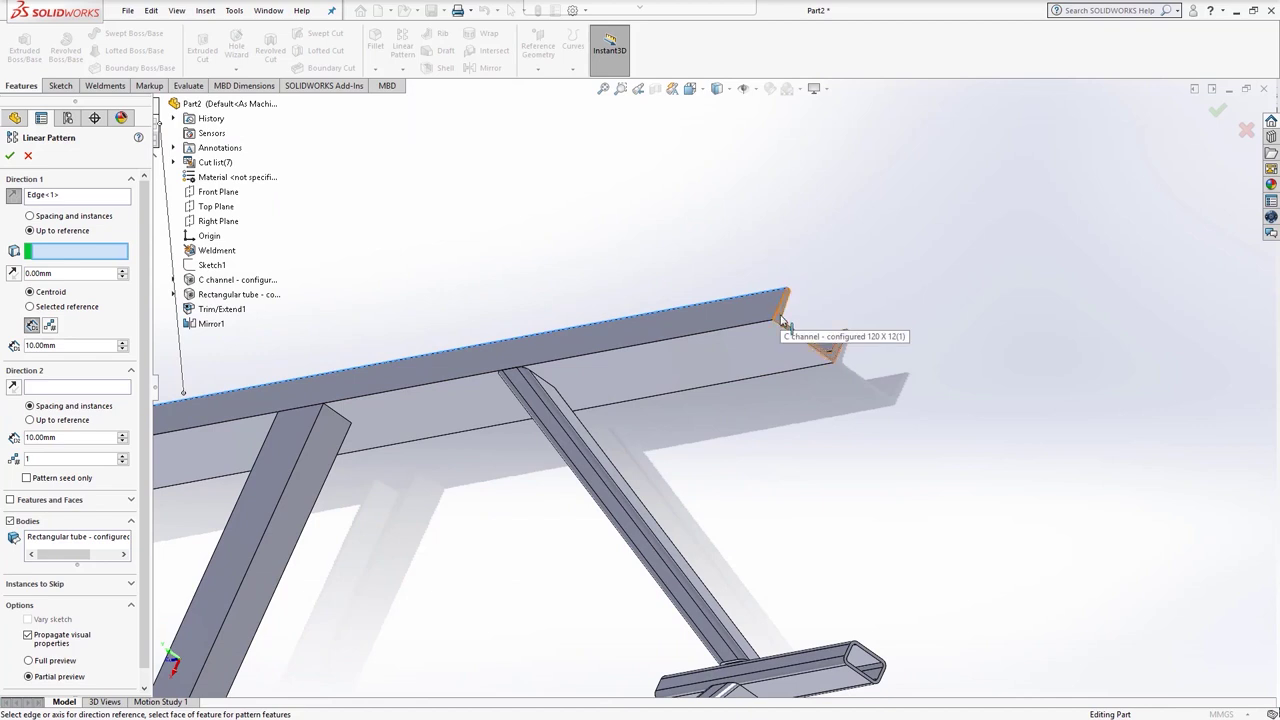
click(784, 321)
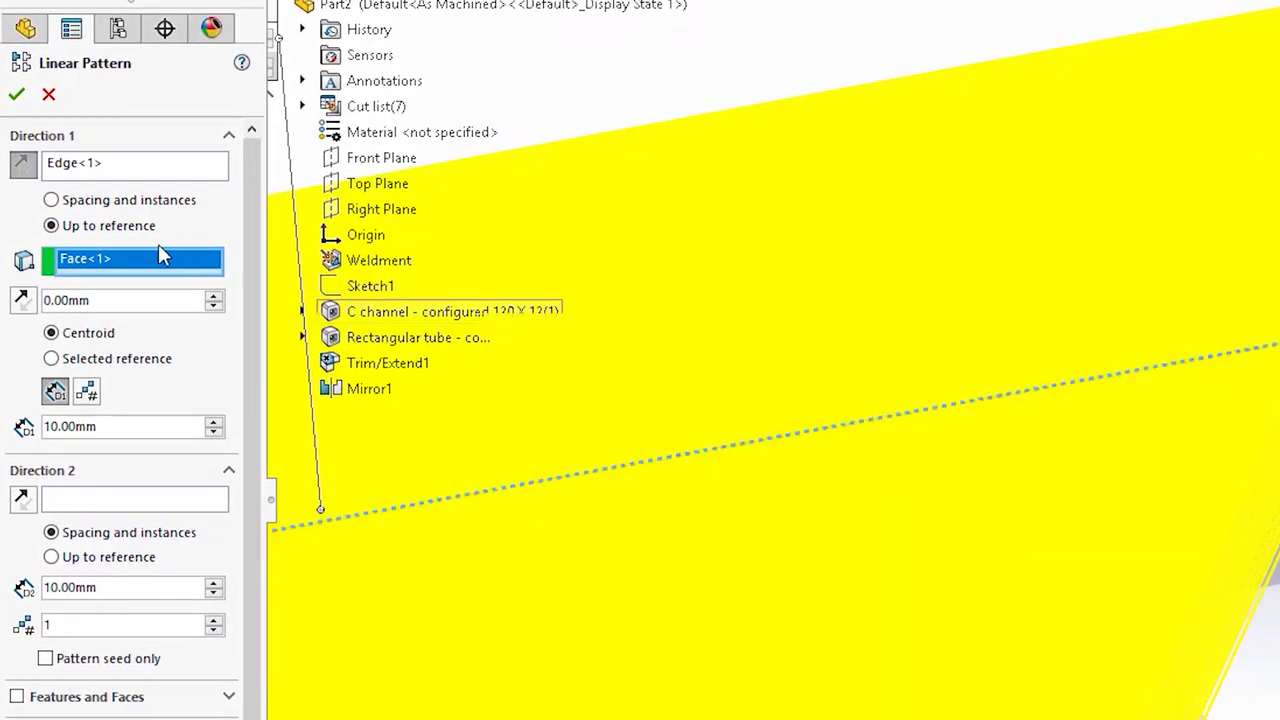
Step: Use the cross tube's side face toward the drawbar as the selected reference, set 4 instances and finish the linear pattern
click(90, 365)
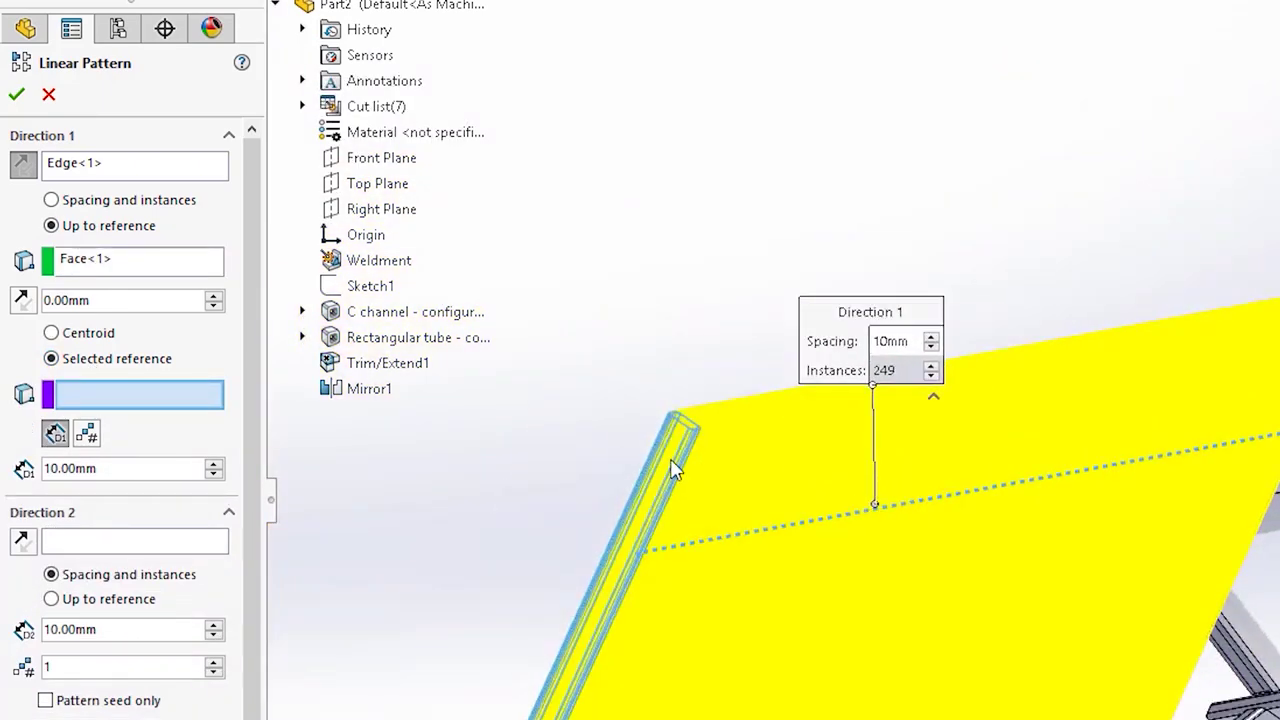
scroll(705, 467, down, 3)
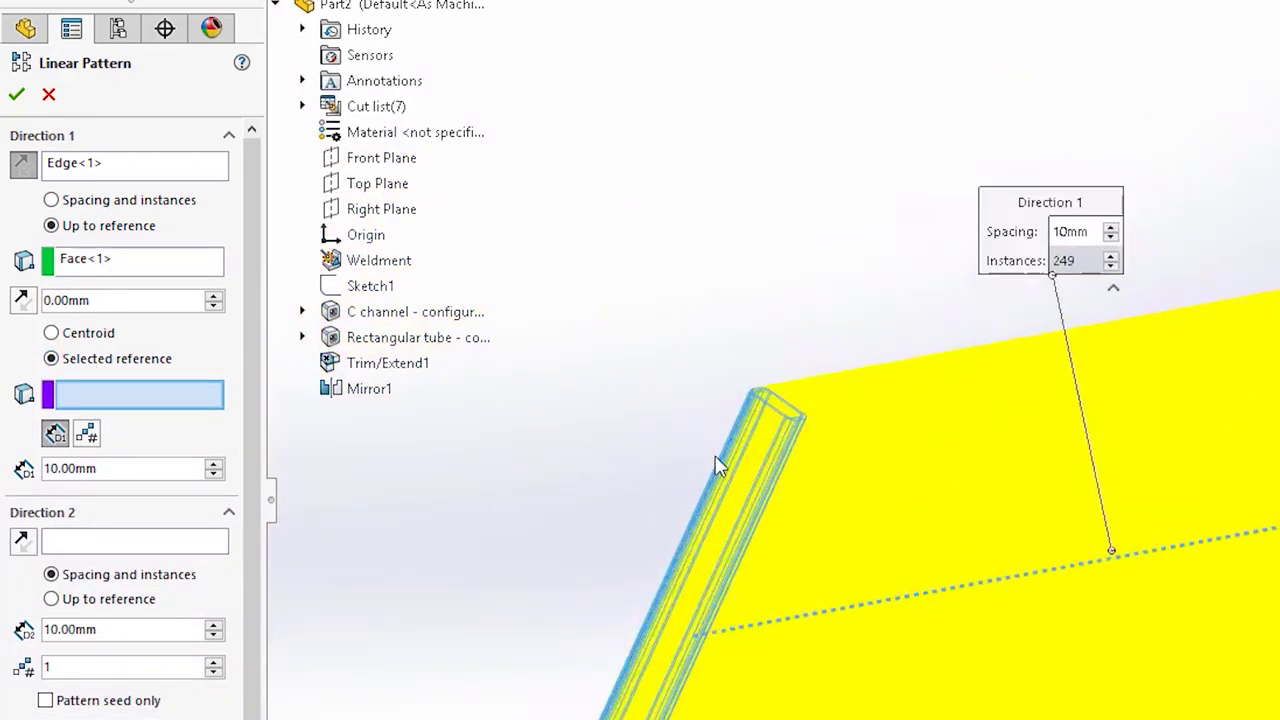
click(766, 448)
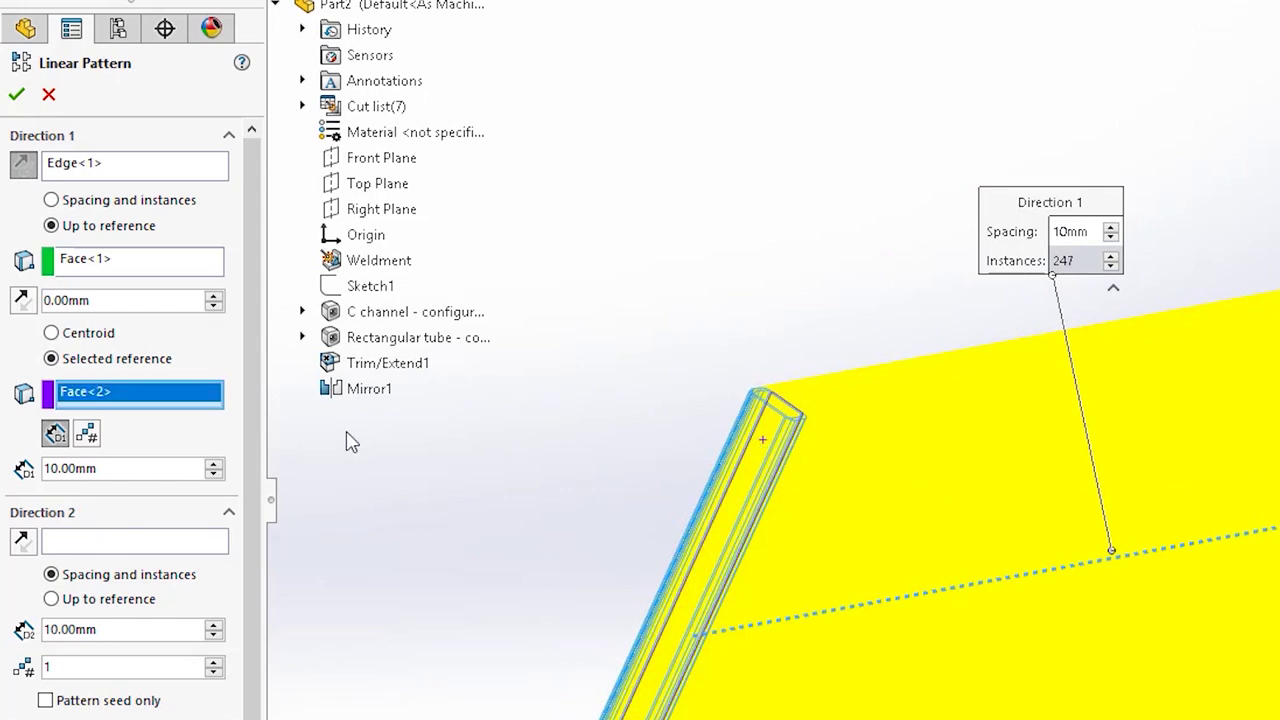
click(86, 433)
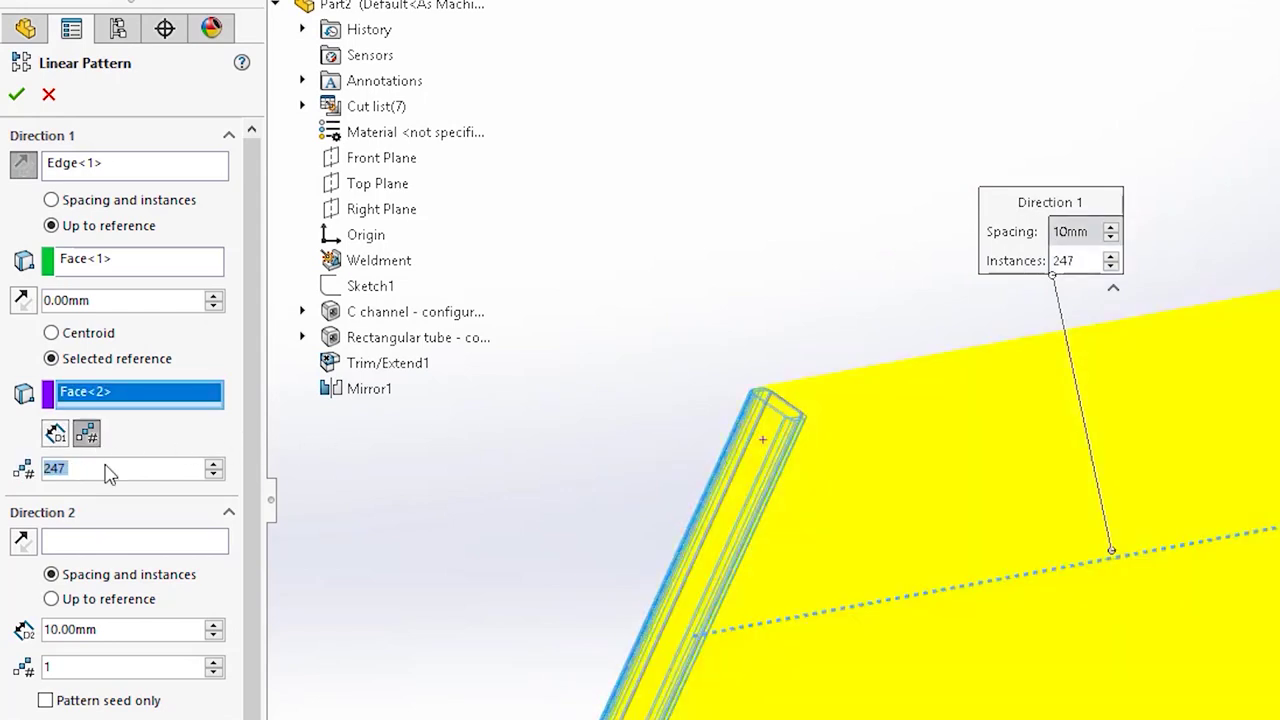
double_click(108, 469)
text(4)
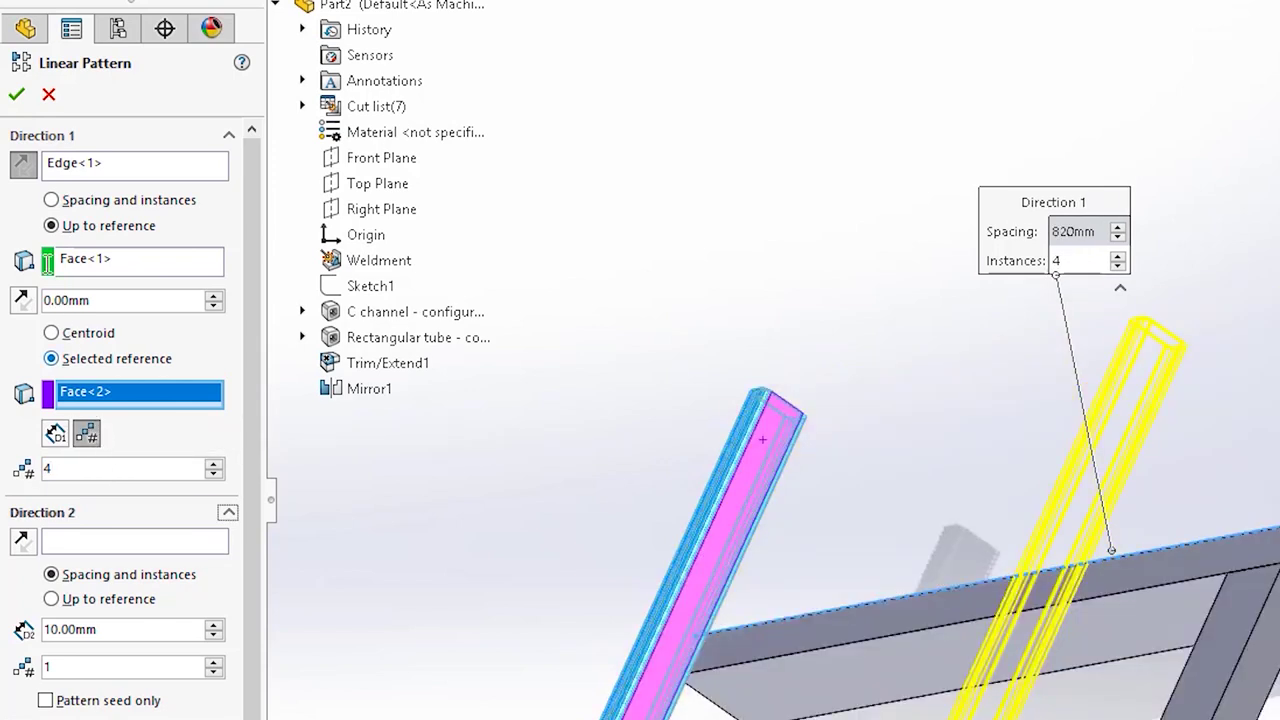
click(16, 94)
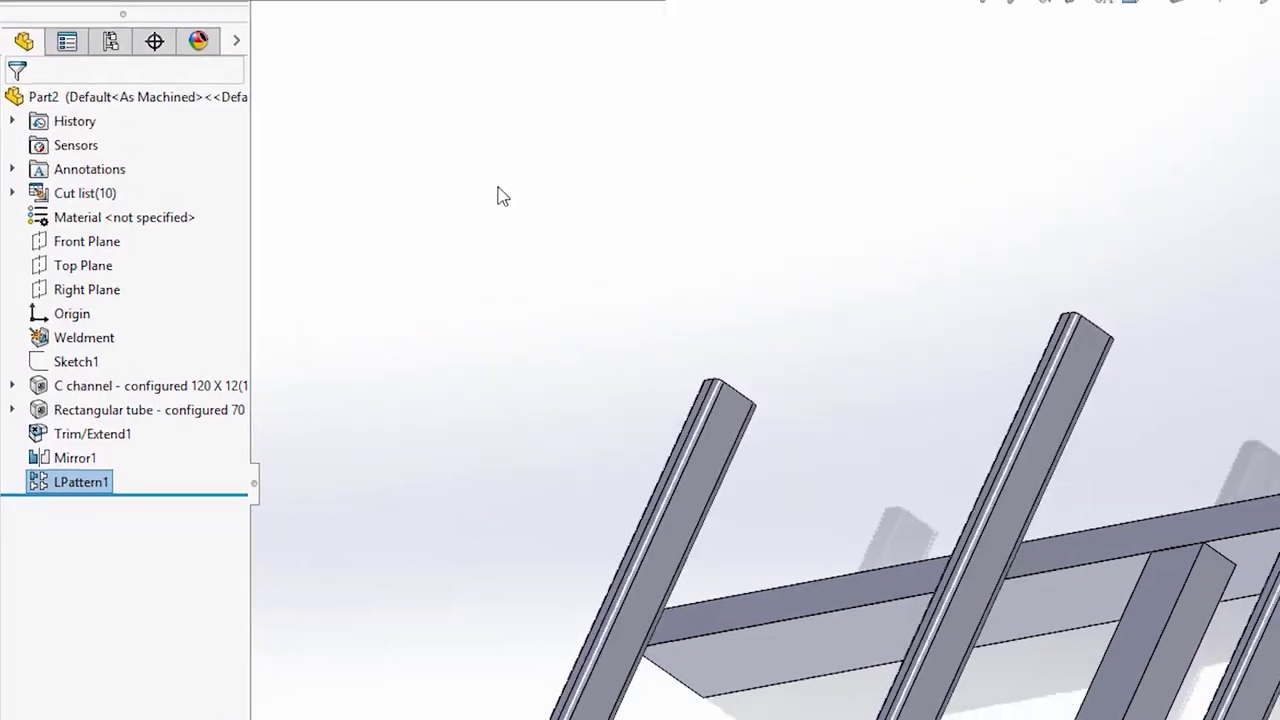
Step: Return to the isometric view and assign Plain Carbon Steel as the part's material
key(space)
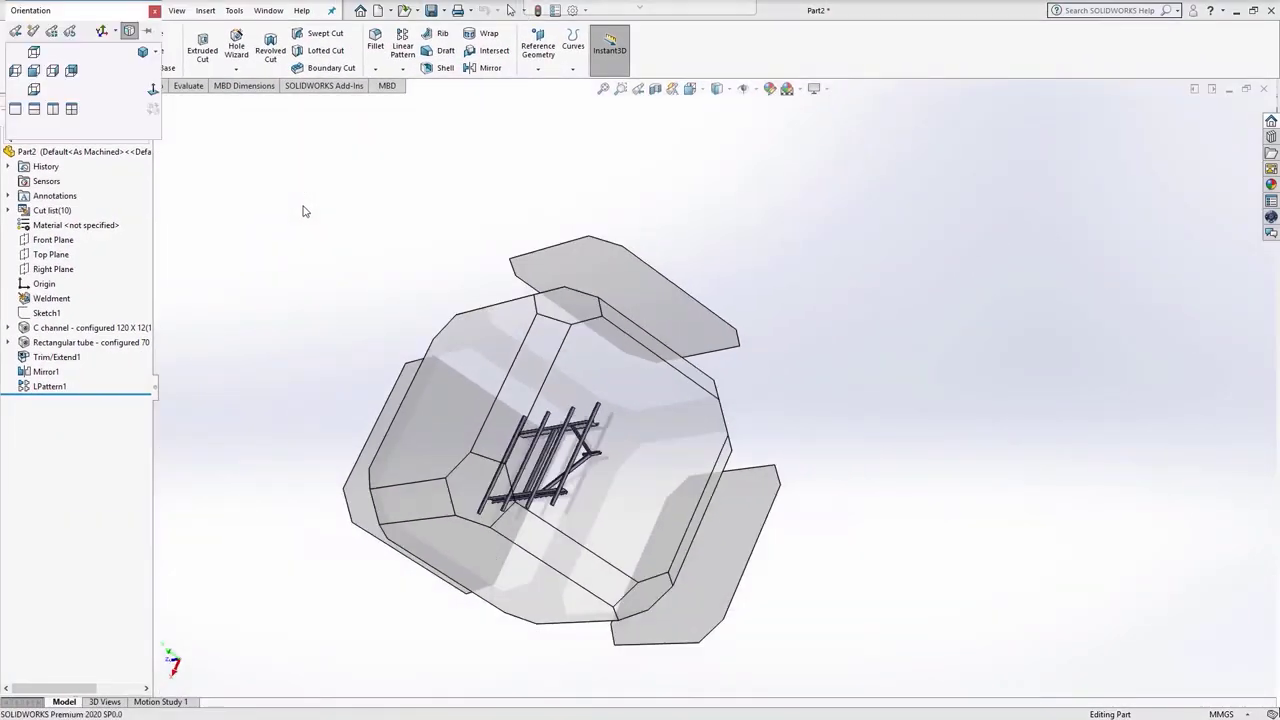
click(142, 55)
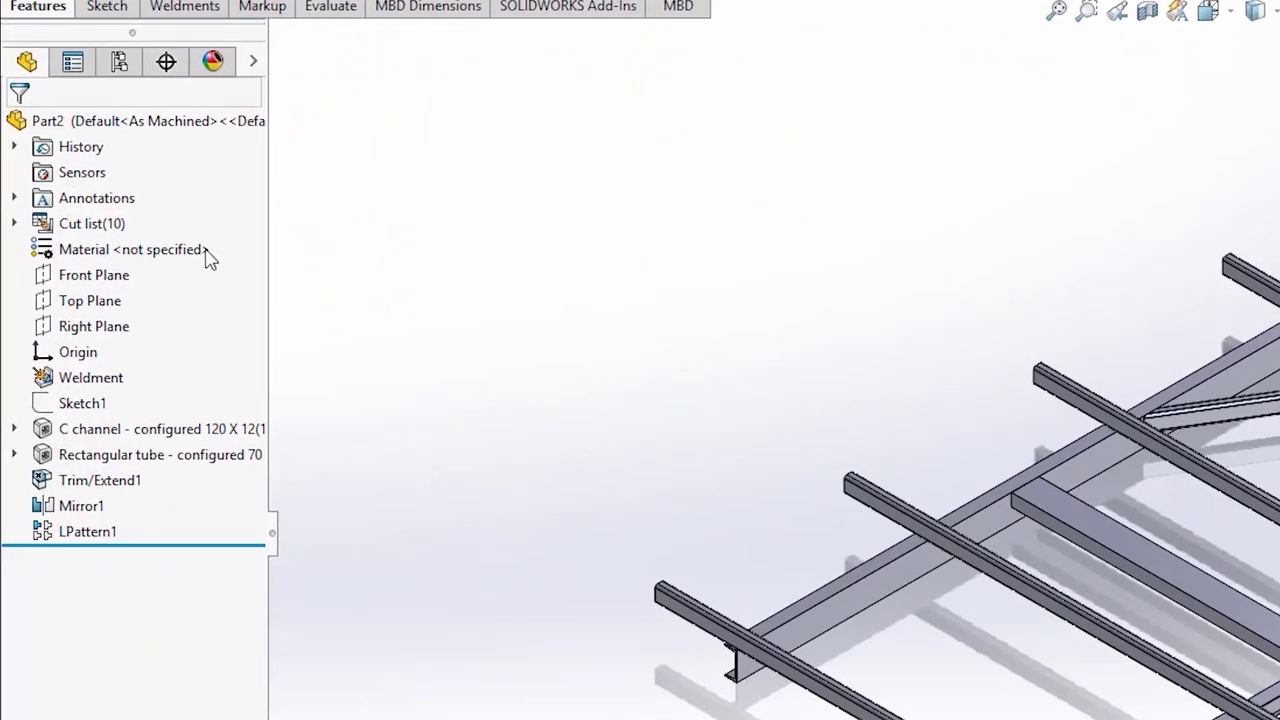
right_click(198, 251)
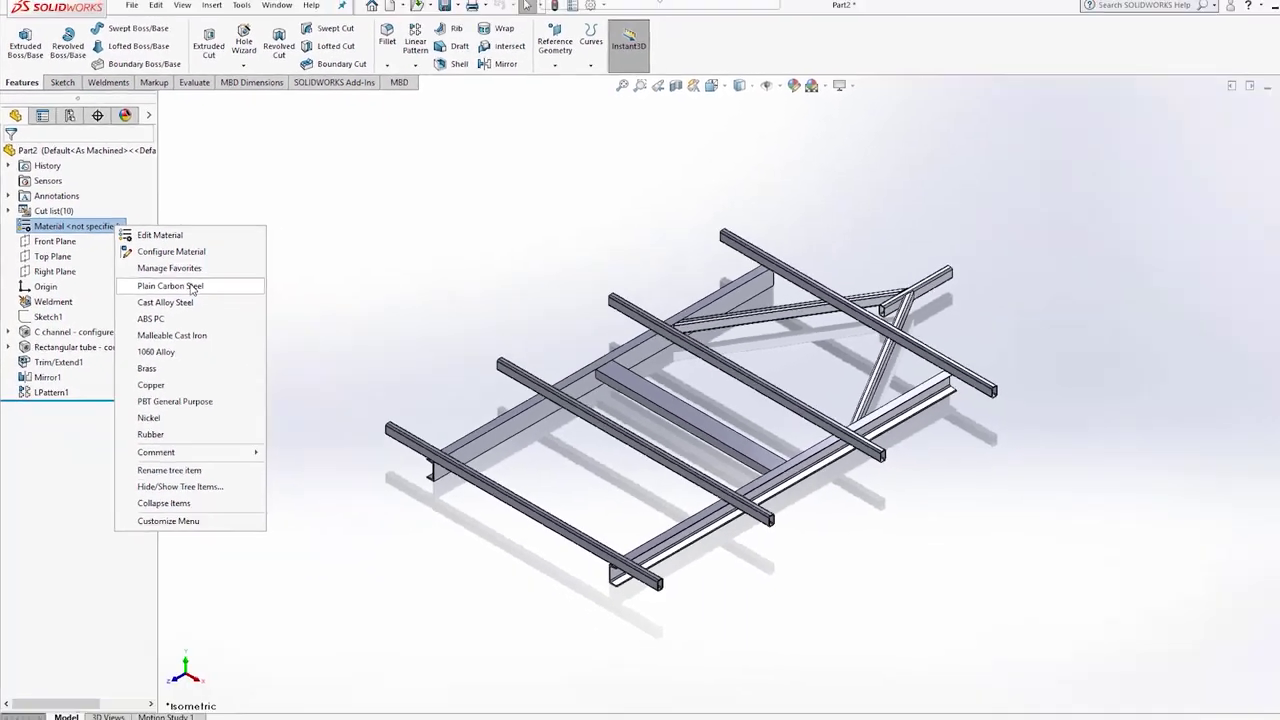
click(328, 352)
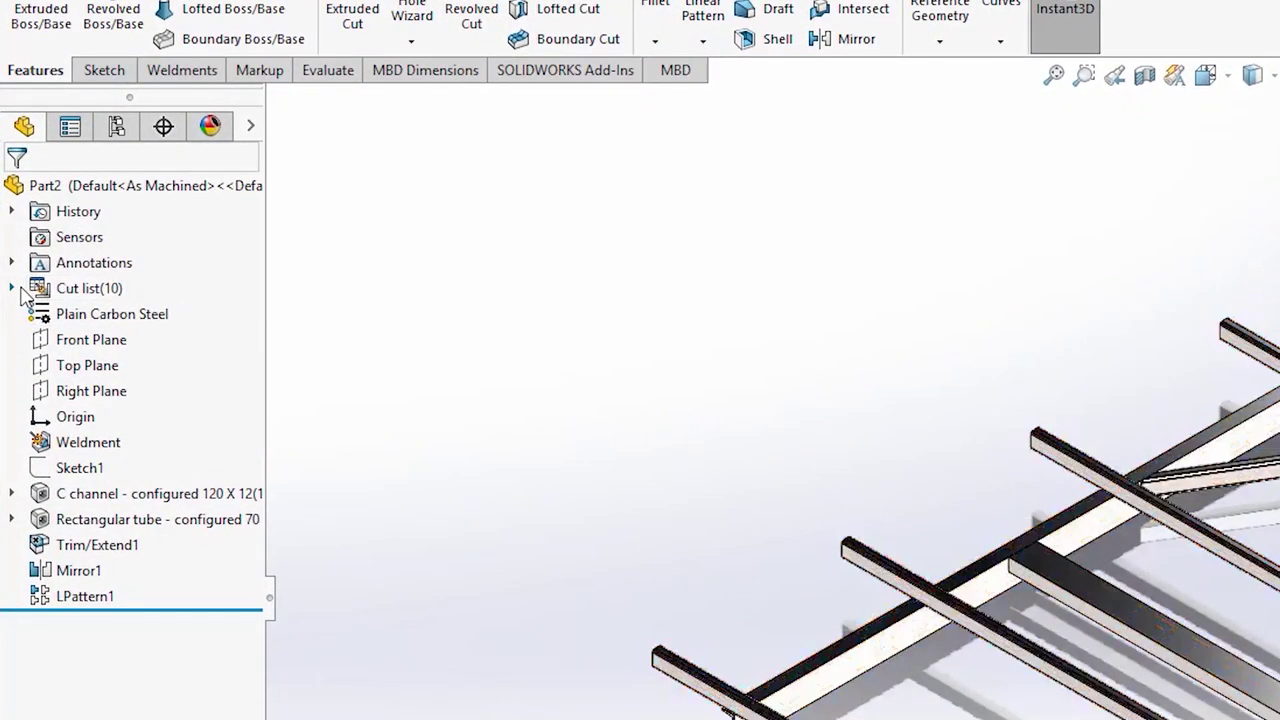
Step: Review the cut-list properties of the first C-channel item and the last two rectangular tube items
click(12, 288)
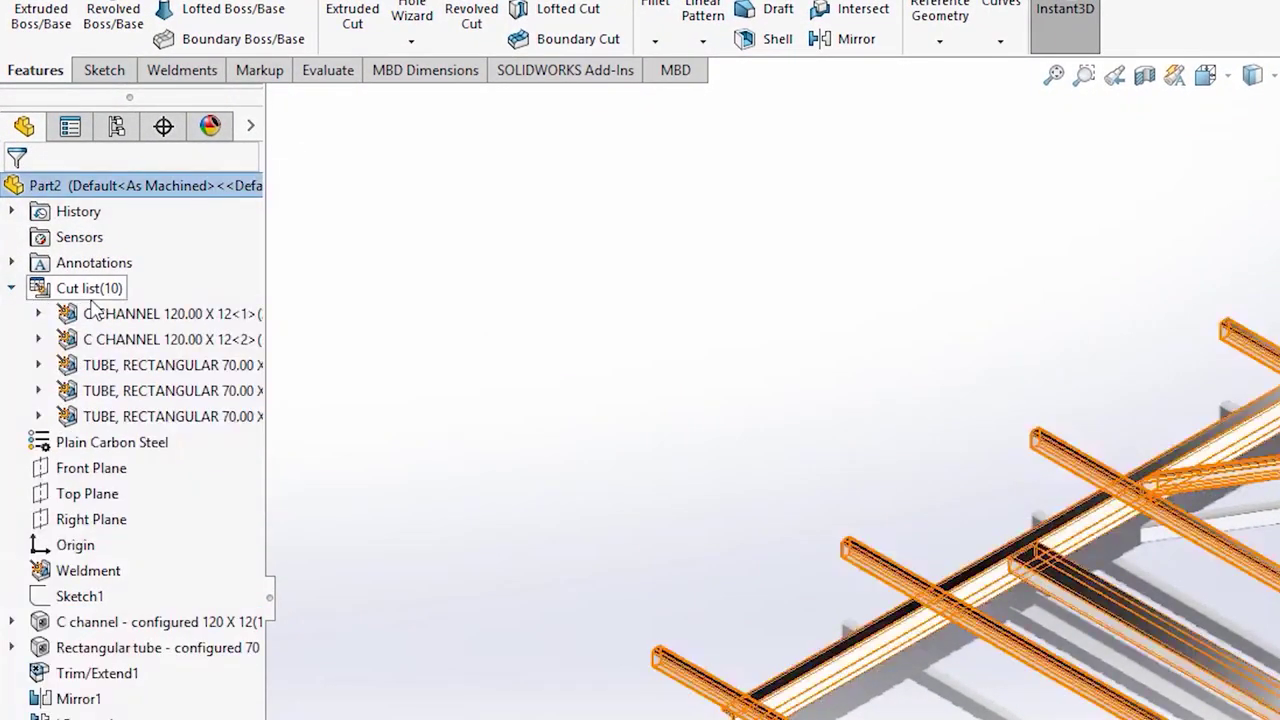
right_click(112, 318)
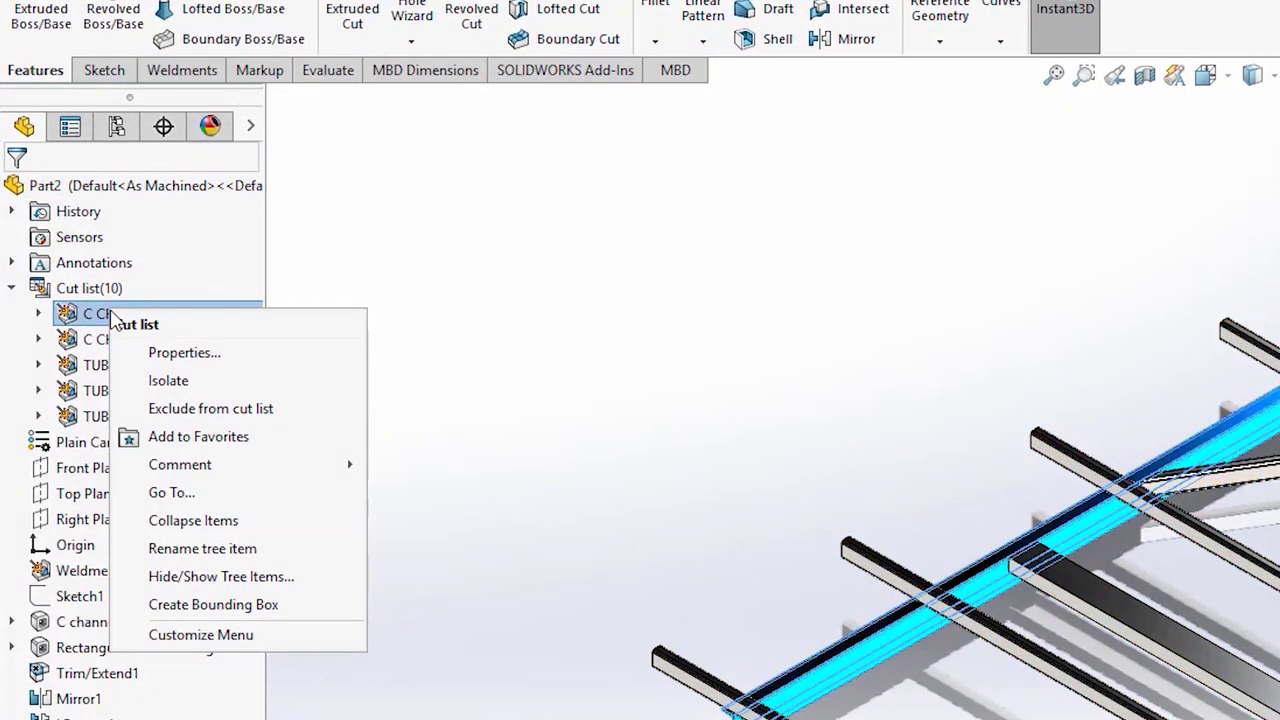
click(145, 355)
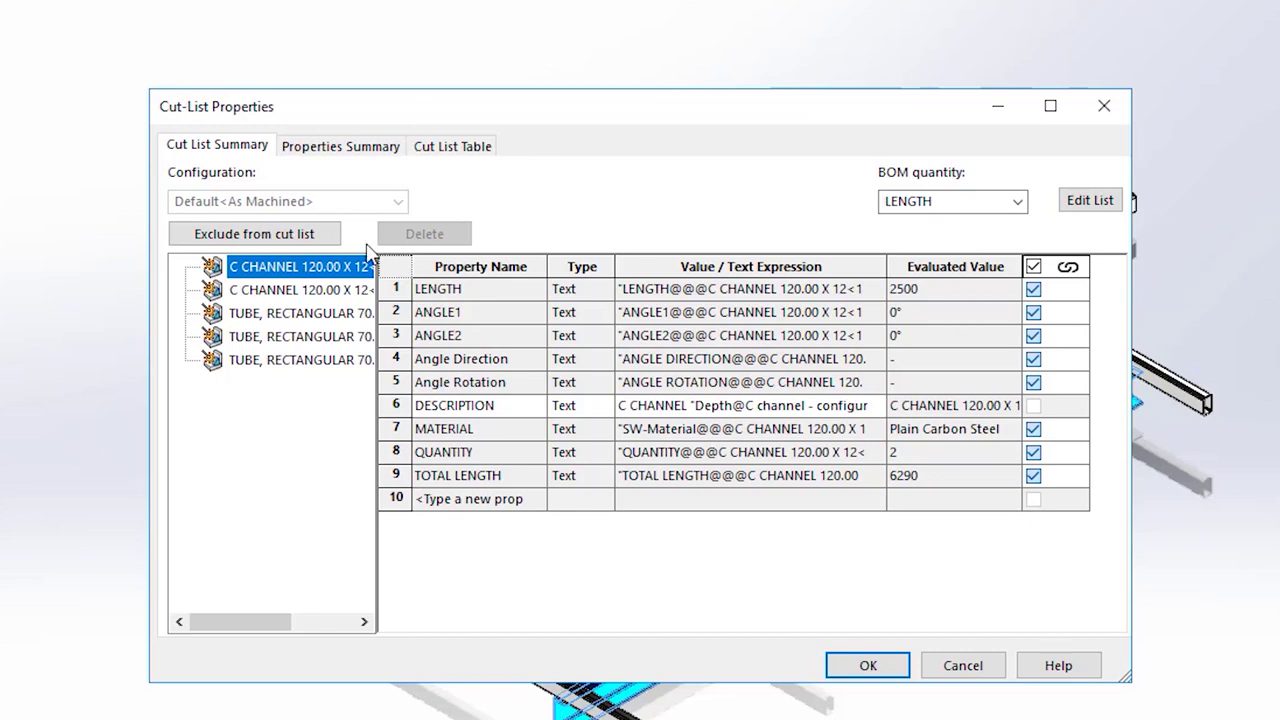
click(340, 336)
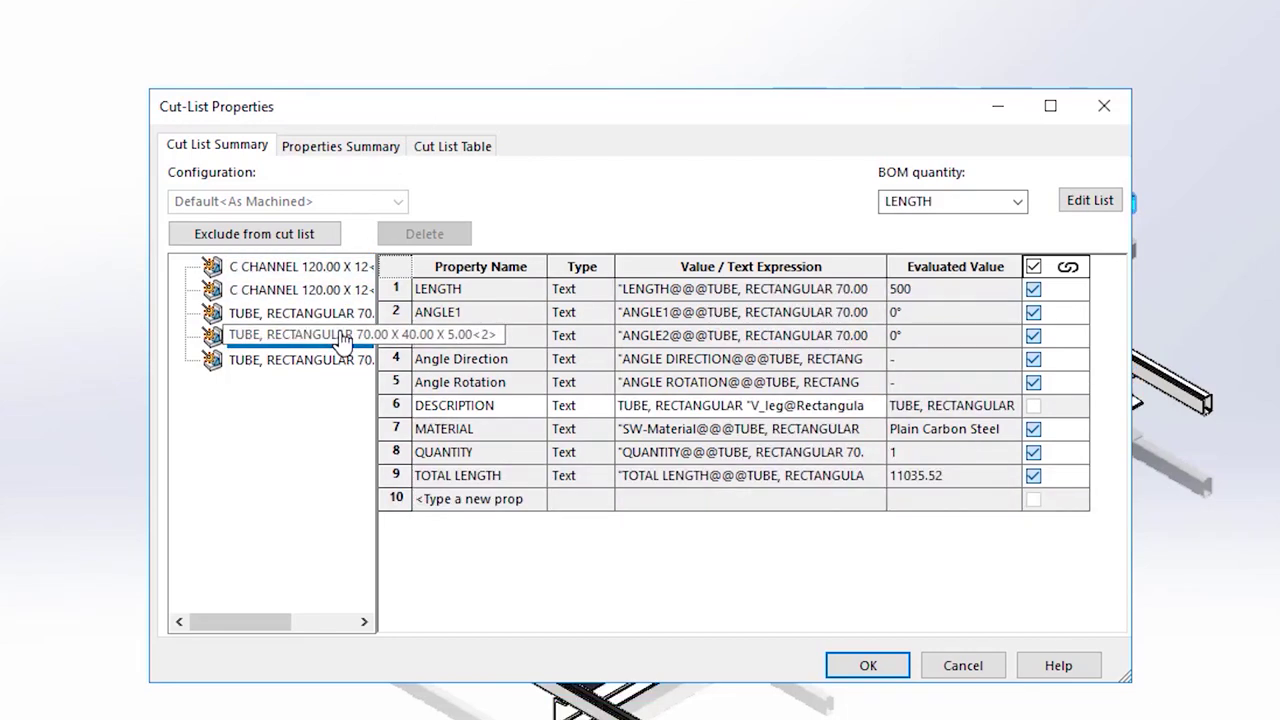
click(340, 362)
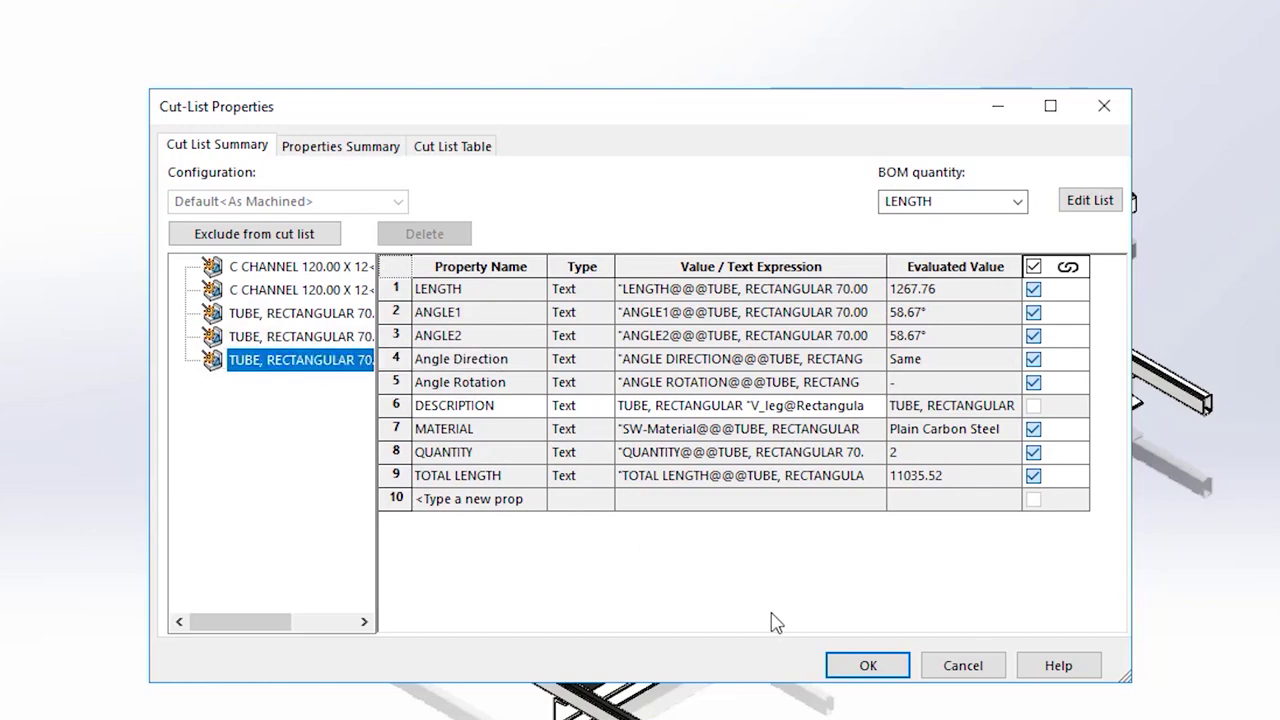
click(862, 665)
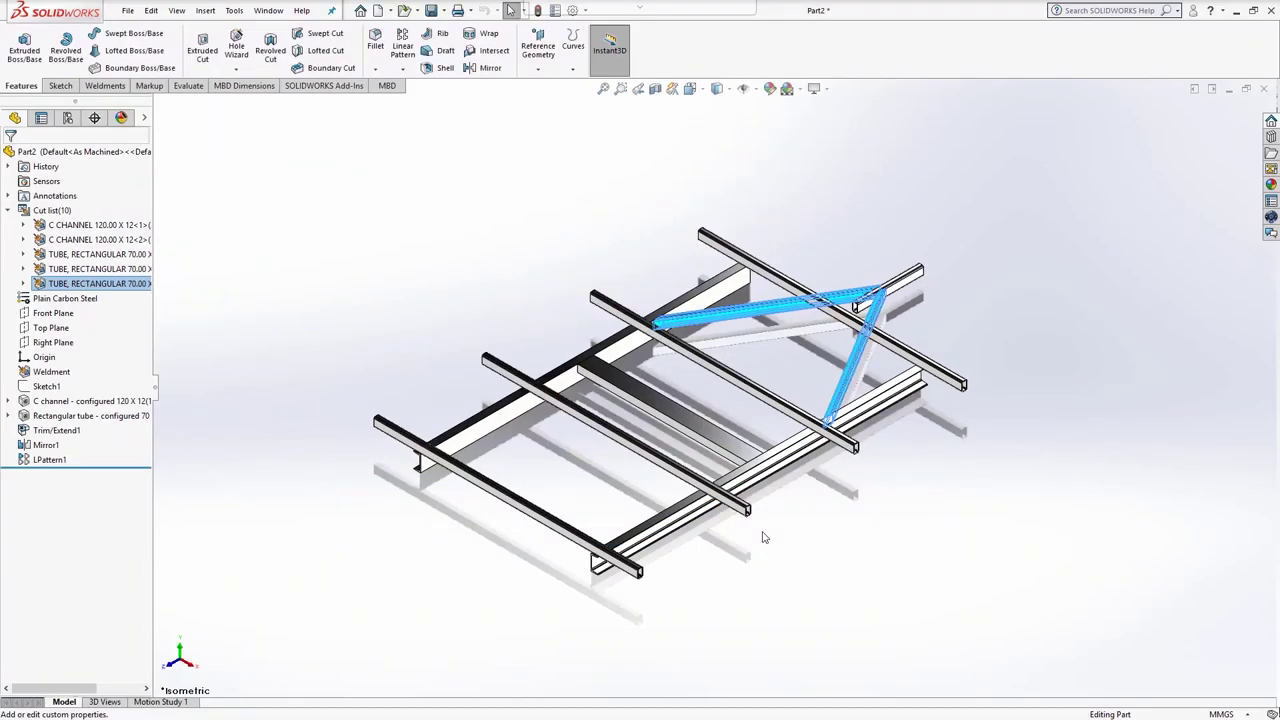
key(Escape)
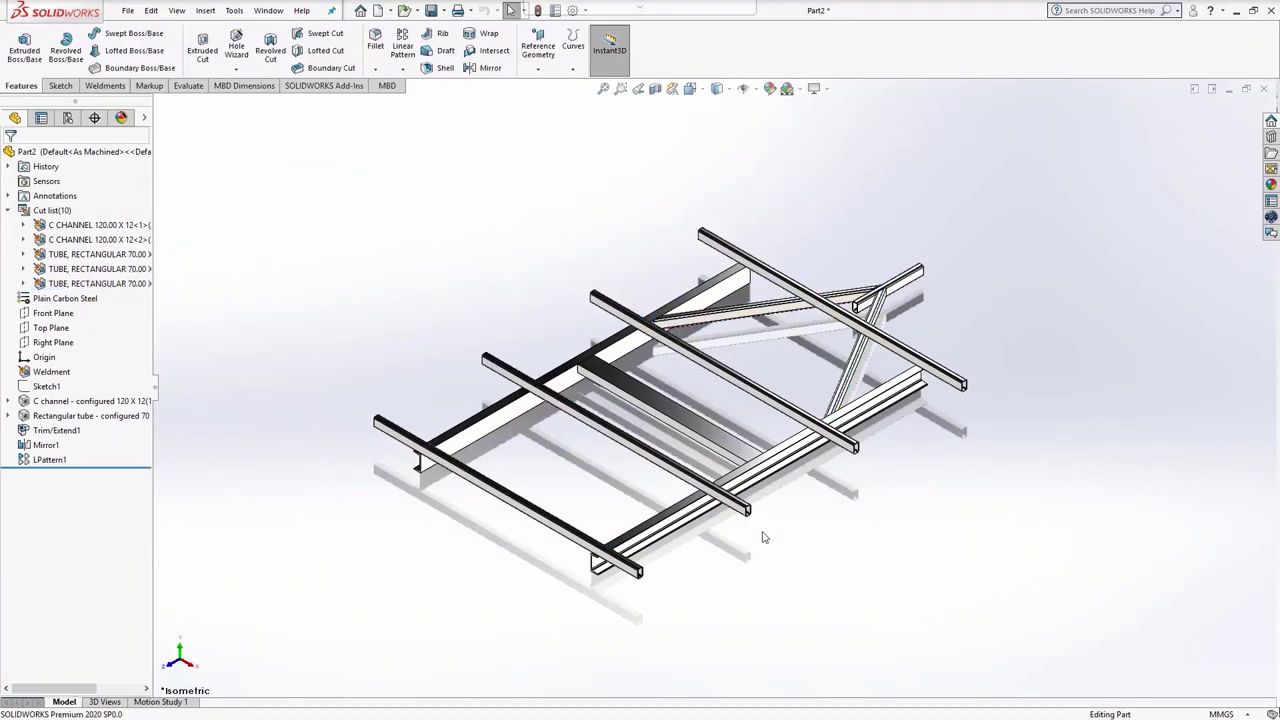
Step: Save the part under the file name CHASSIS in the Documents folder
click(131, 14)
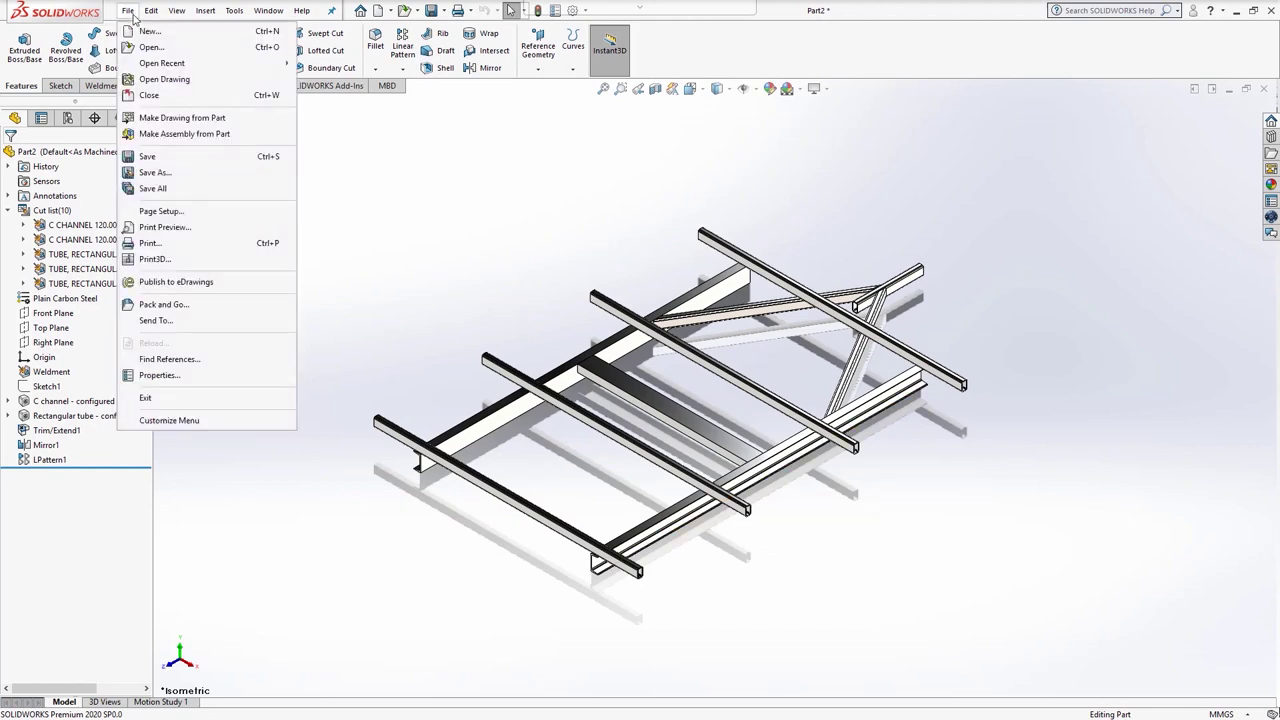
click(150, 172)
text(CH)
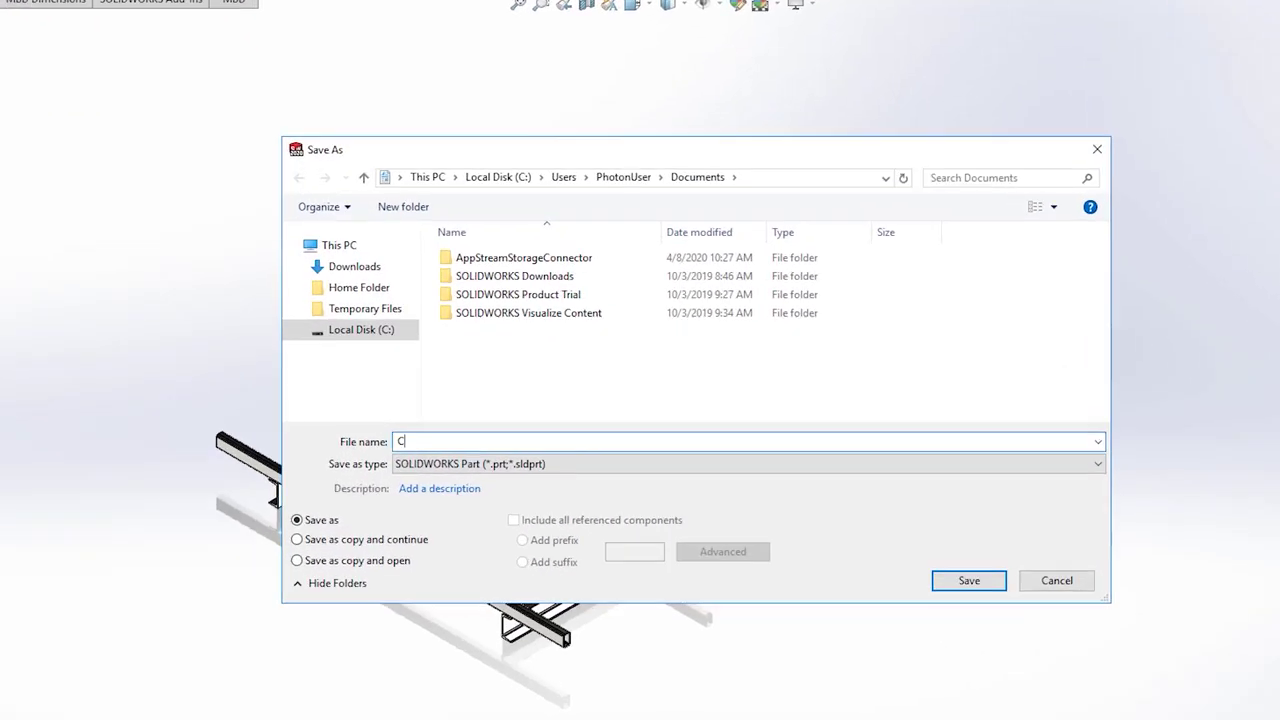
text(ASSIS)
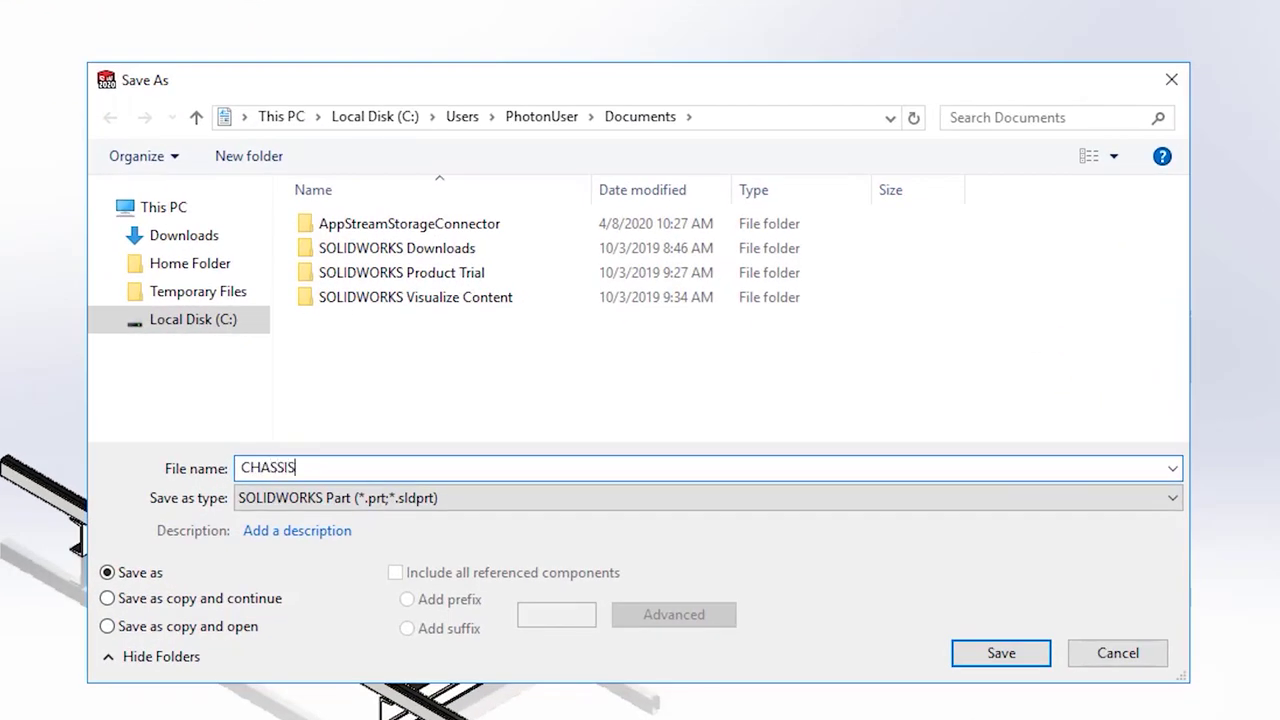
click(990, 652)
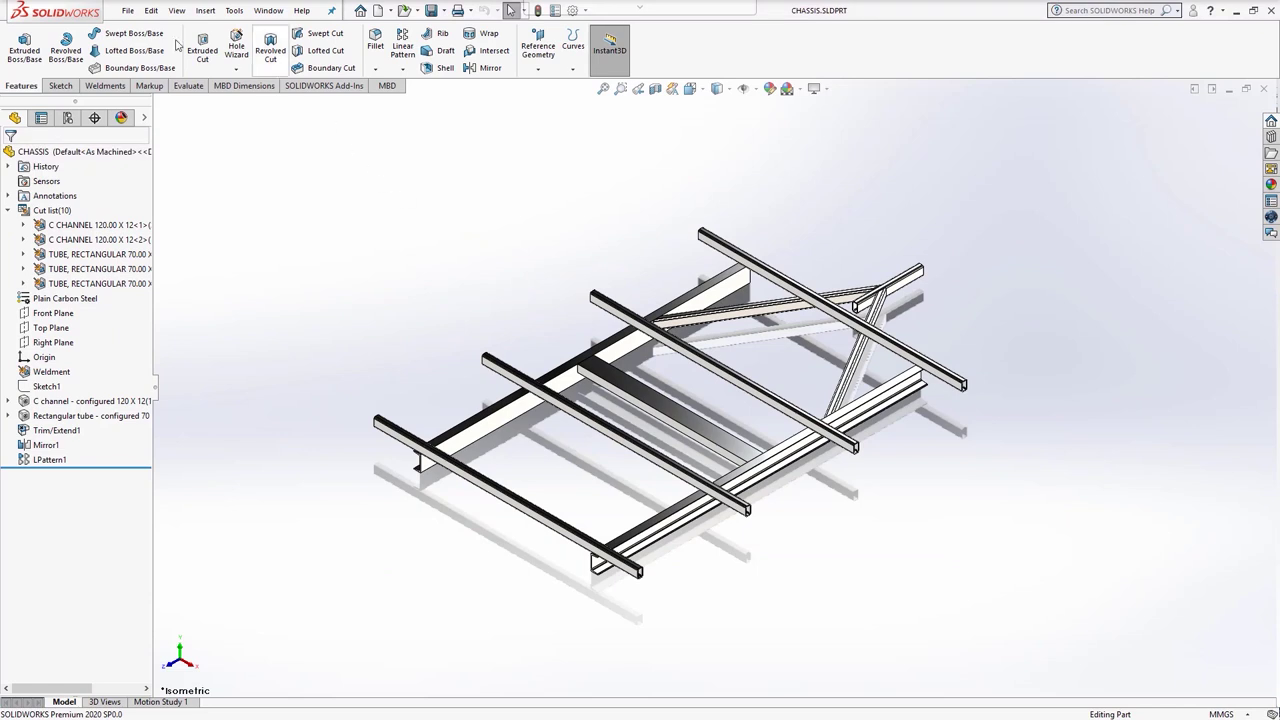
Step: Make a drawing from the chassis part, list all sheet formats instead of only the standard ones, and use an A3 sheet
click(130, 12)
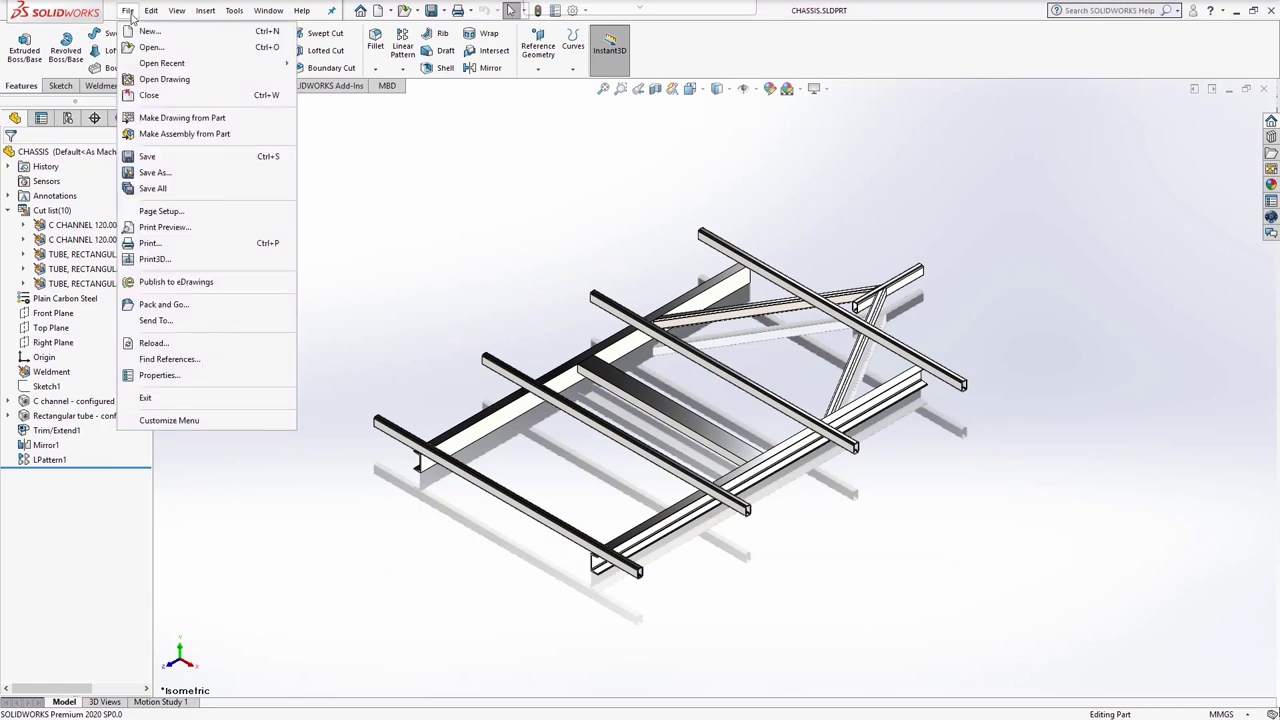
click(180, 118)
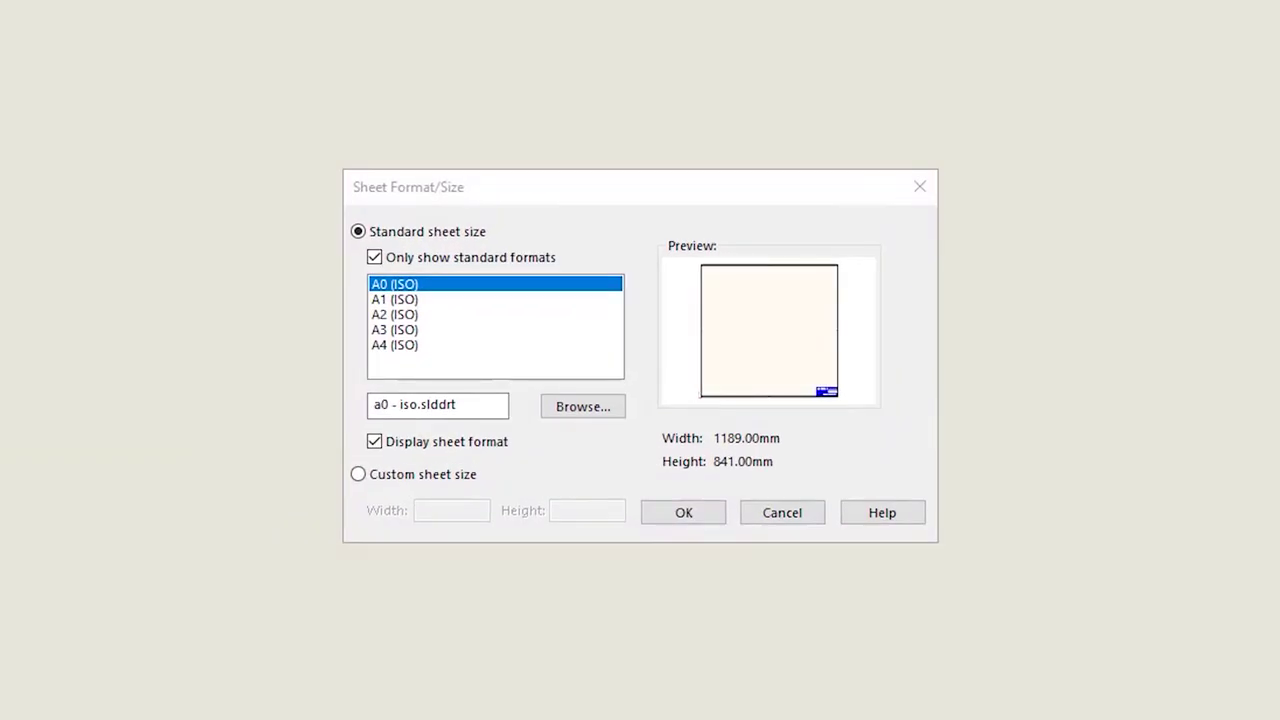
click(375, 258)
click(613, 368)
click(613, 368)
click(613, 368)
click(613, 368)
click(523, 360)
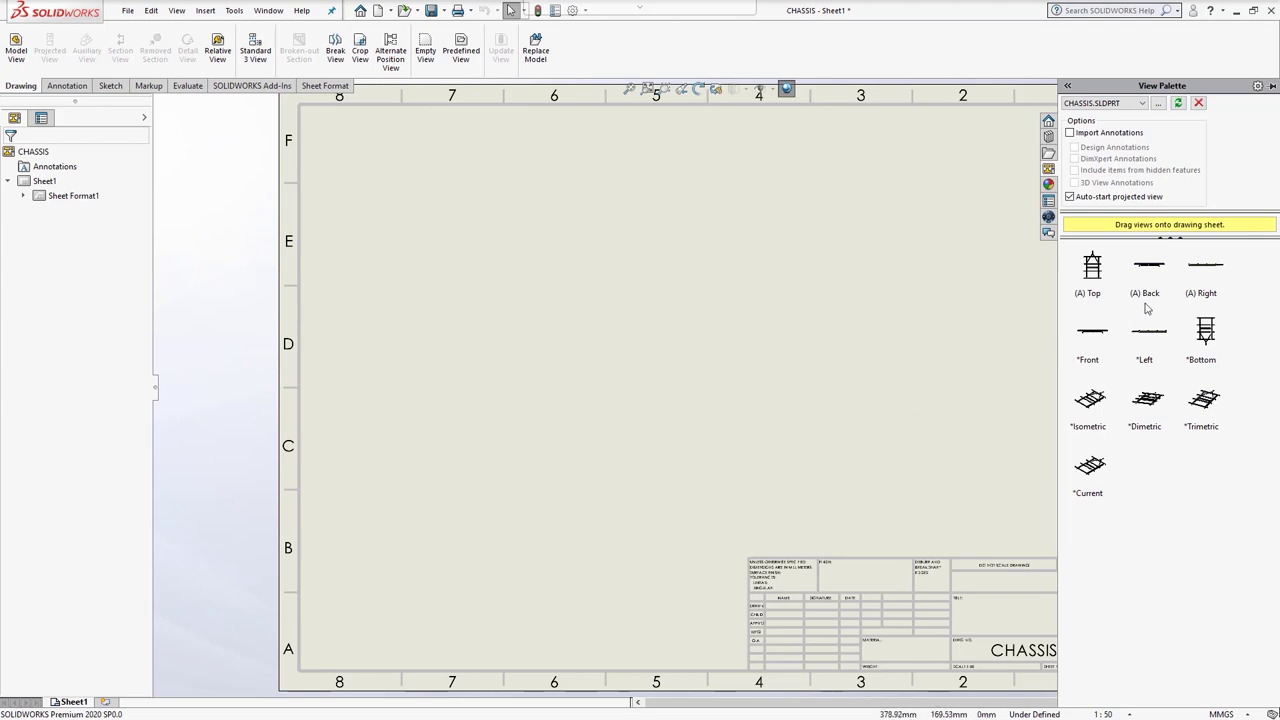
Step: Place the chassis's right view low on the sheet, then project the top view above it and an isometric view beside them
mouse_move(1208, 270)
mouse_down()
mouse_move(791, 420)
mouse_move(520, 490)
mouse_up()
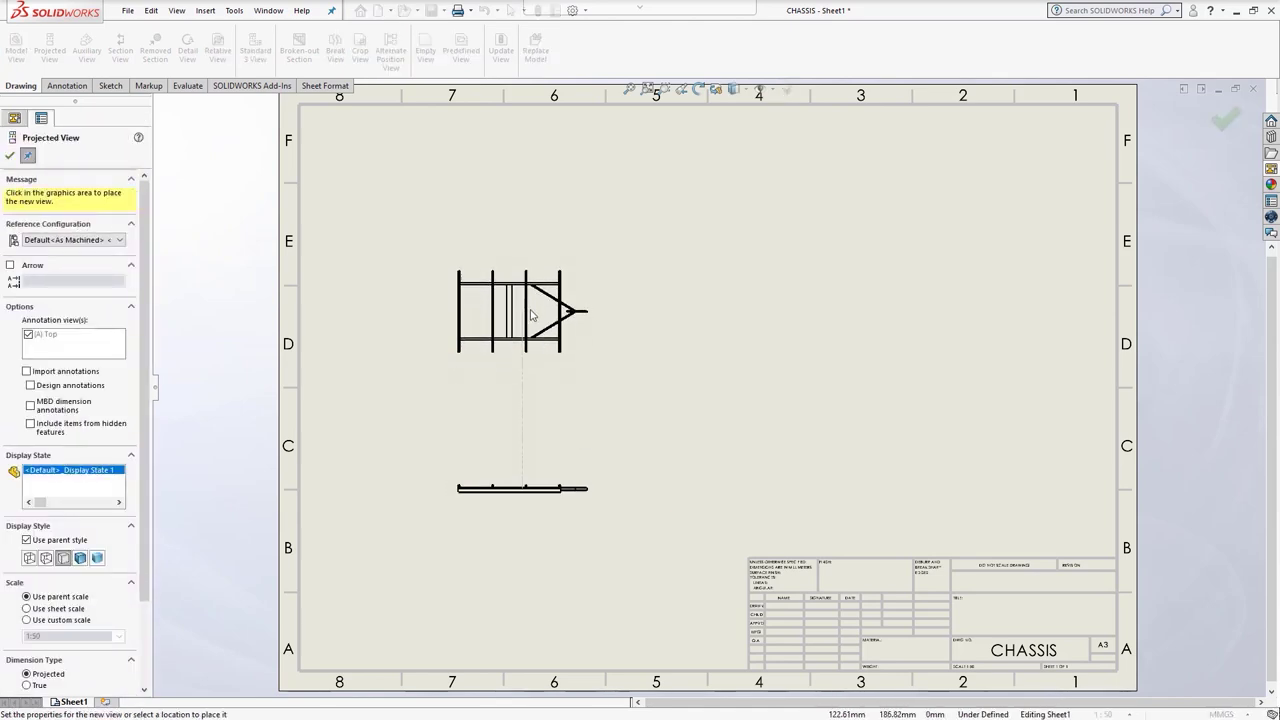
click(531, 316)
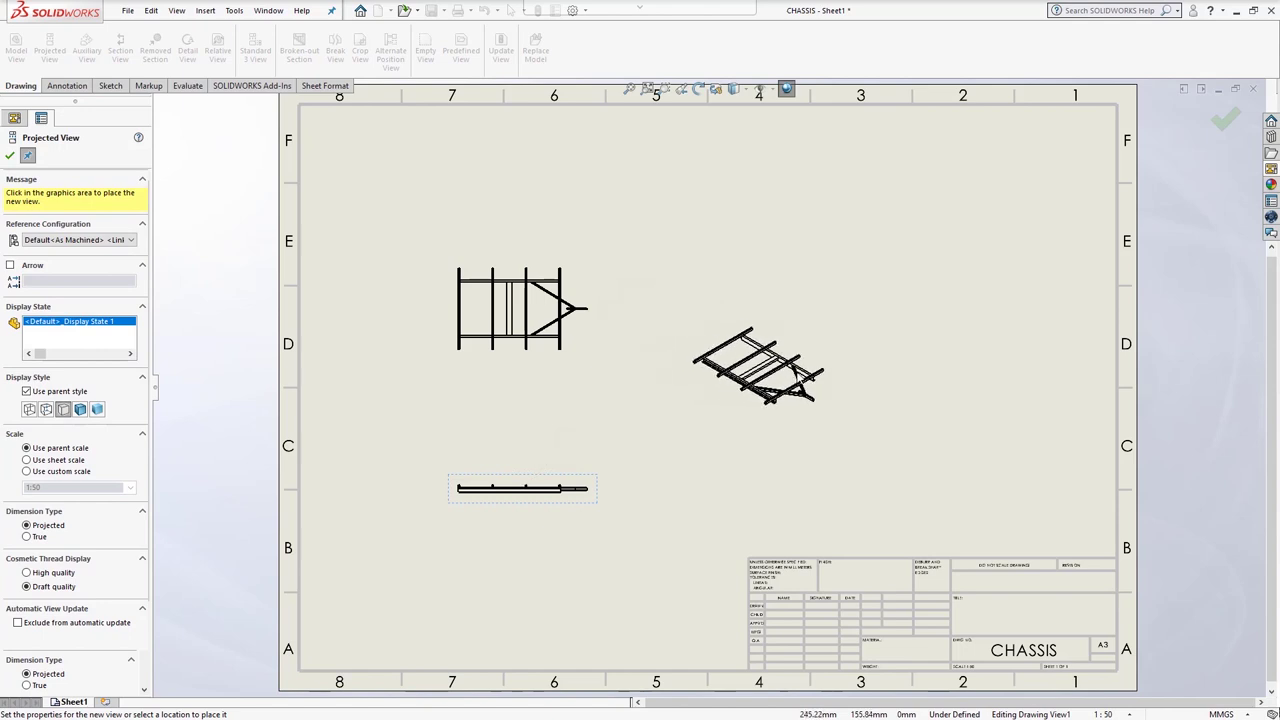
click(813, 375)
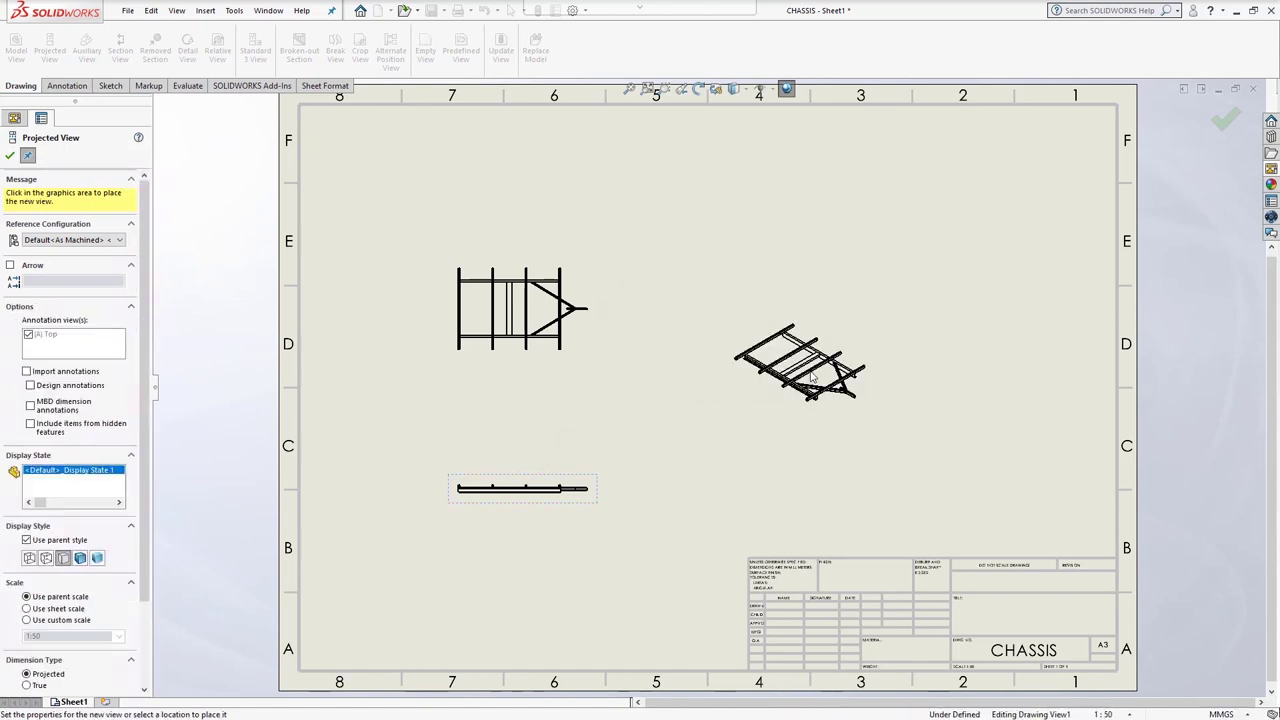
key(Escape)
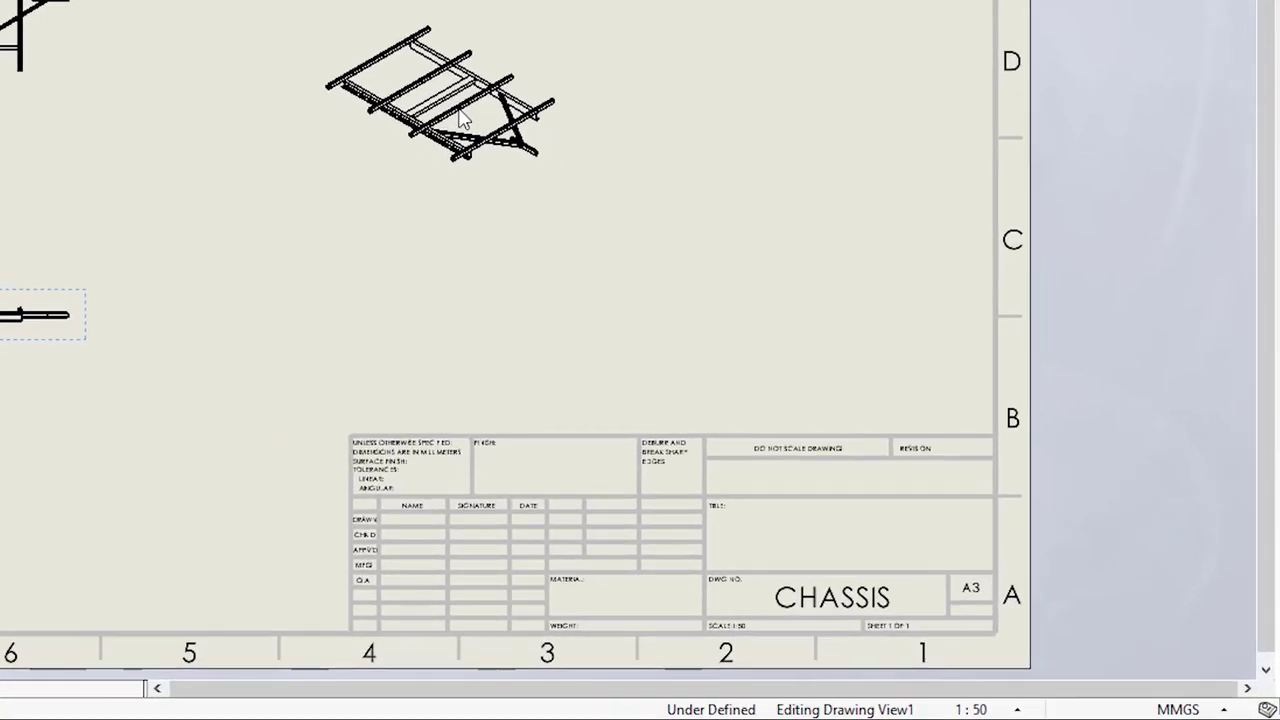
Step: Set a user-defined sheet scale of 1:25 and space out the side and isometric views
click(1019, 711)
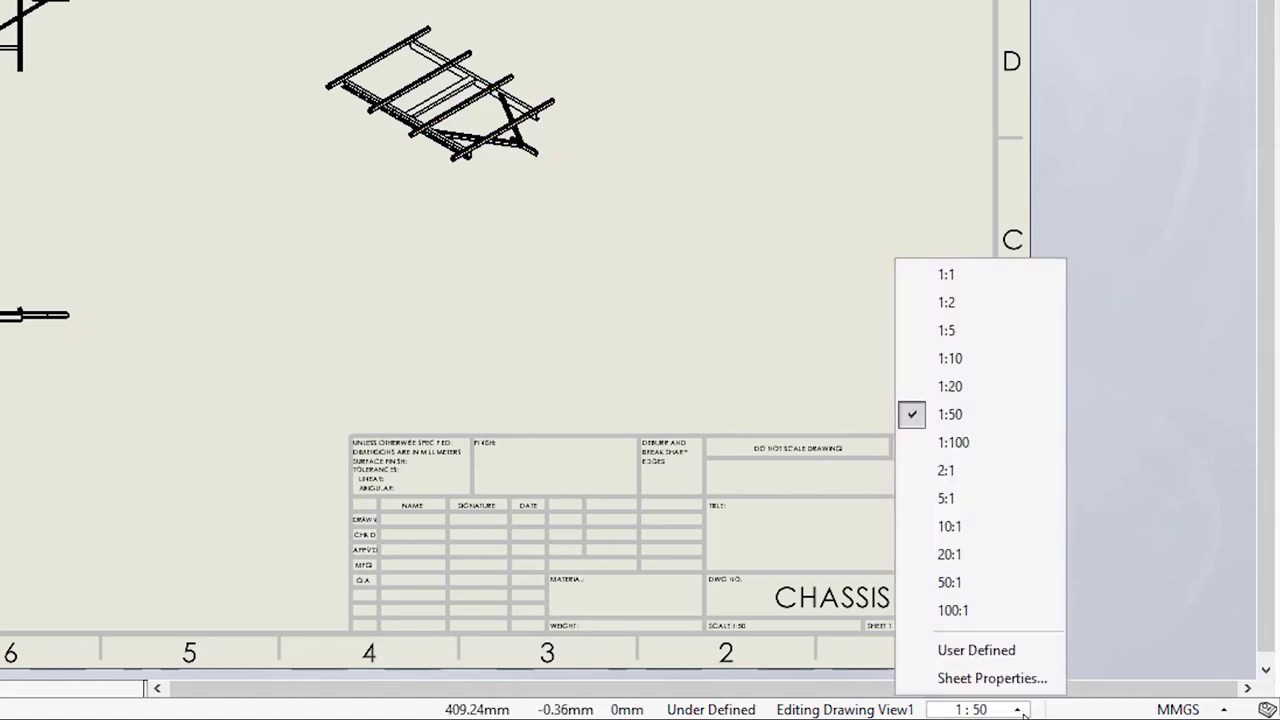
click(1003, 652)
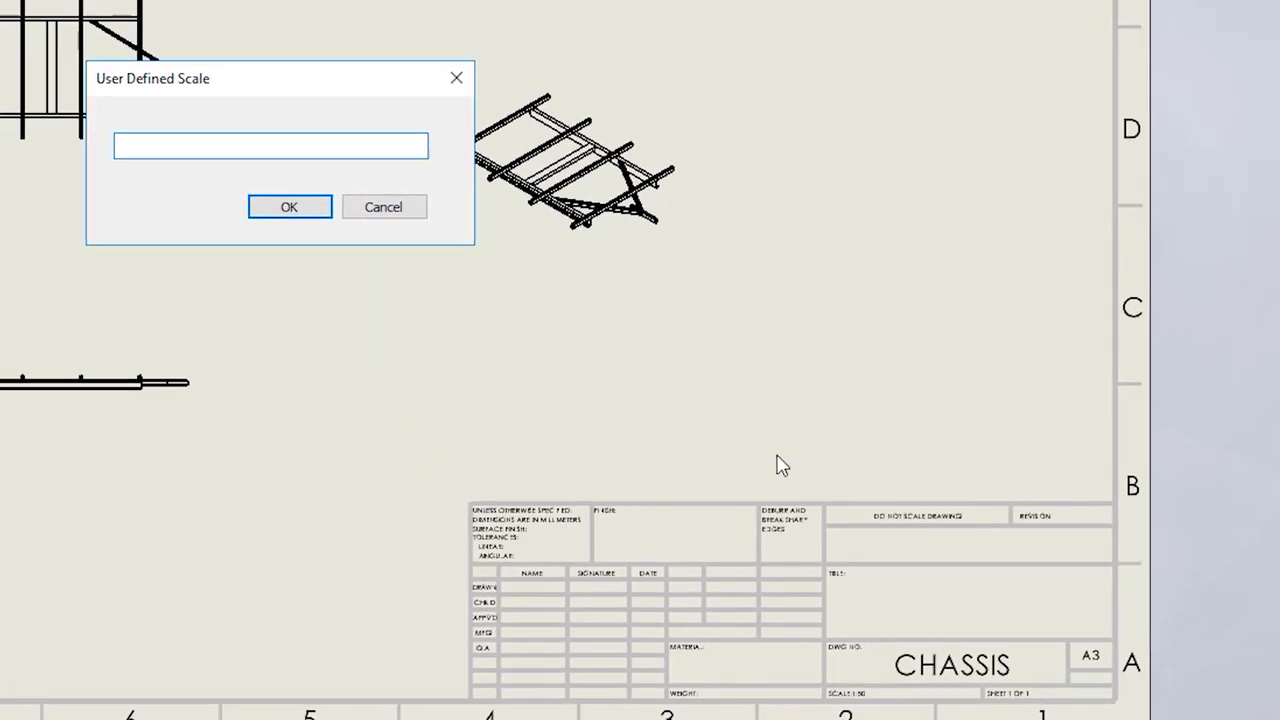
text(1:25)
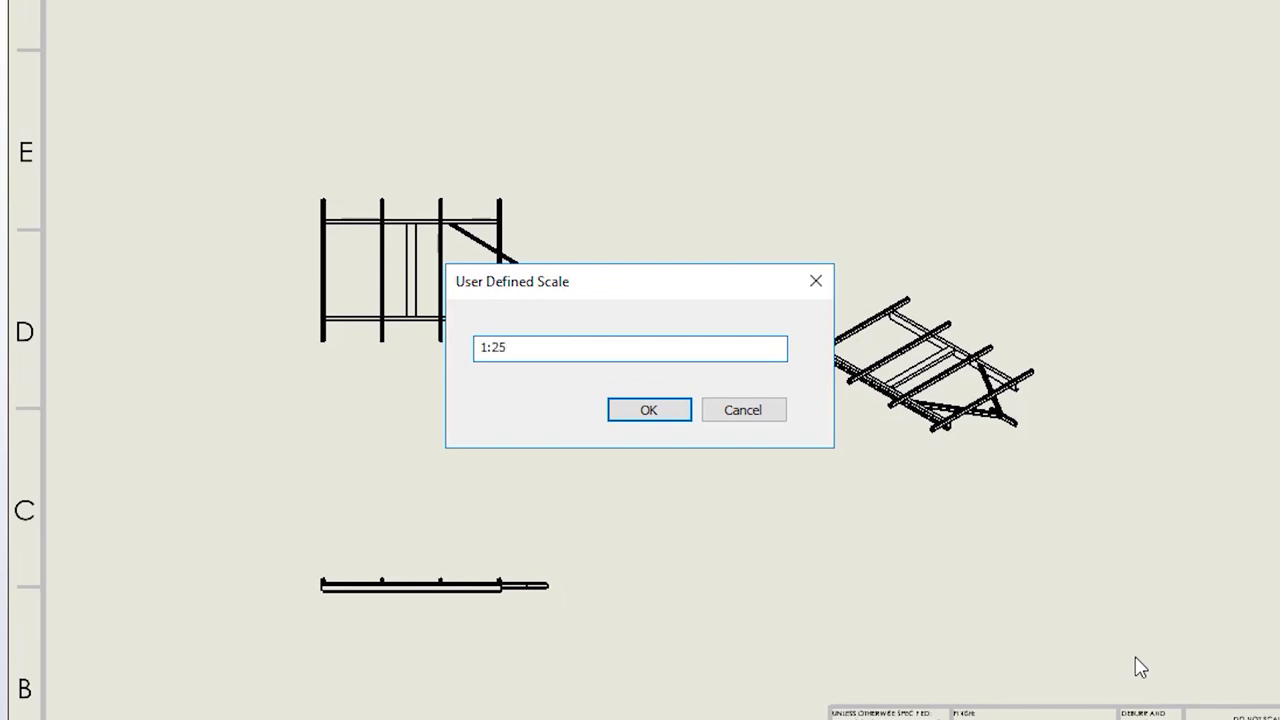
key(Return)
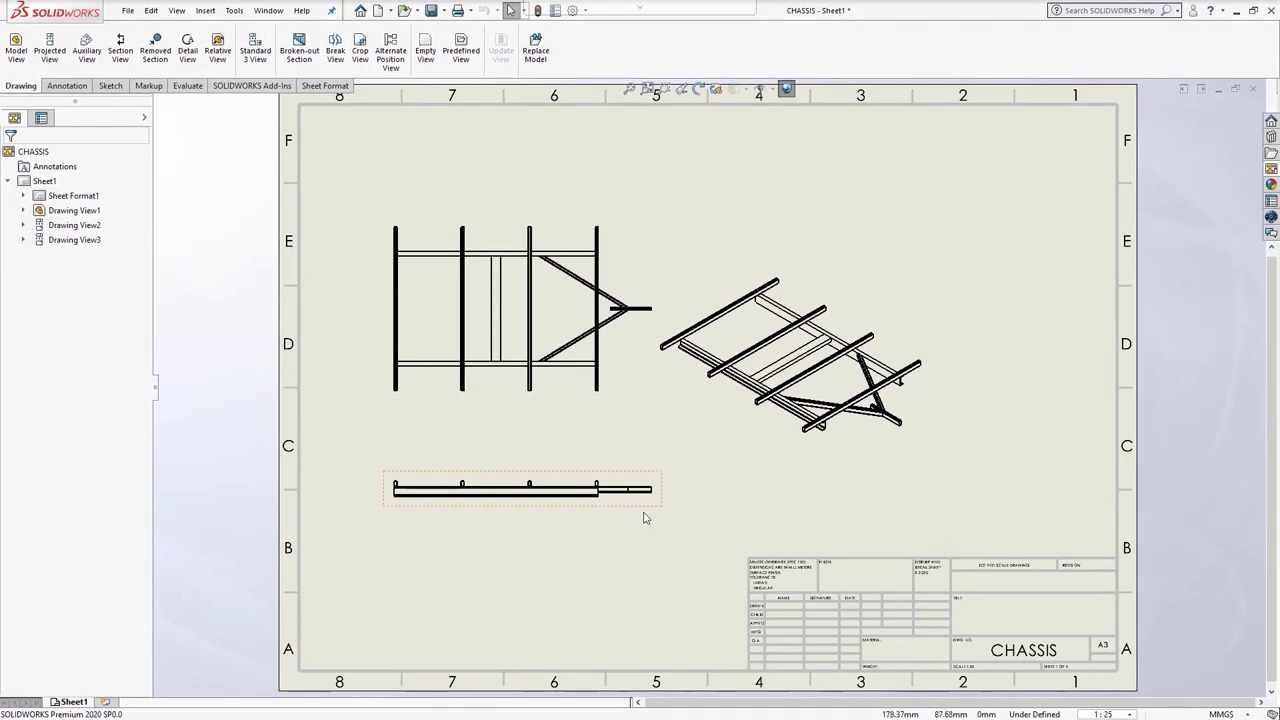
drag(645, 517, 645, 544)
drag(797, 474, 840, 478)
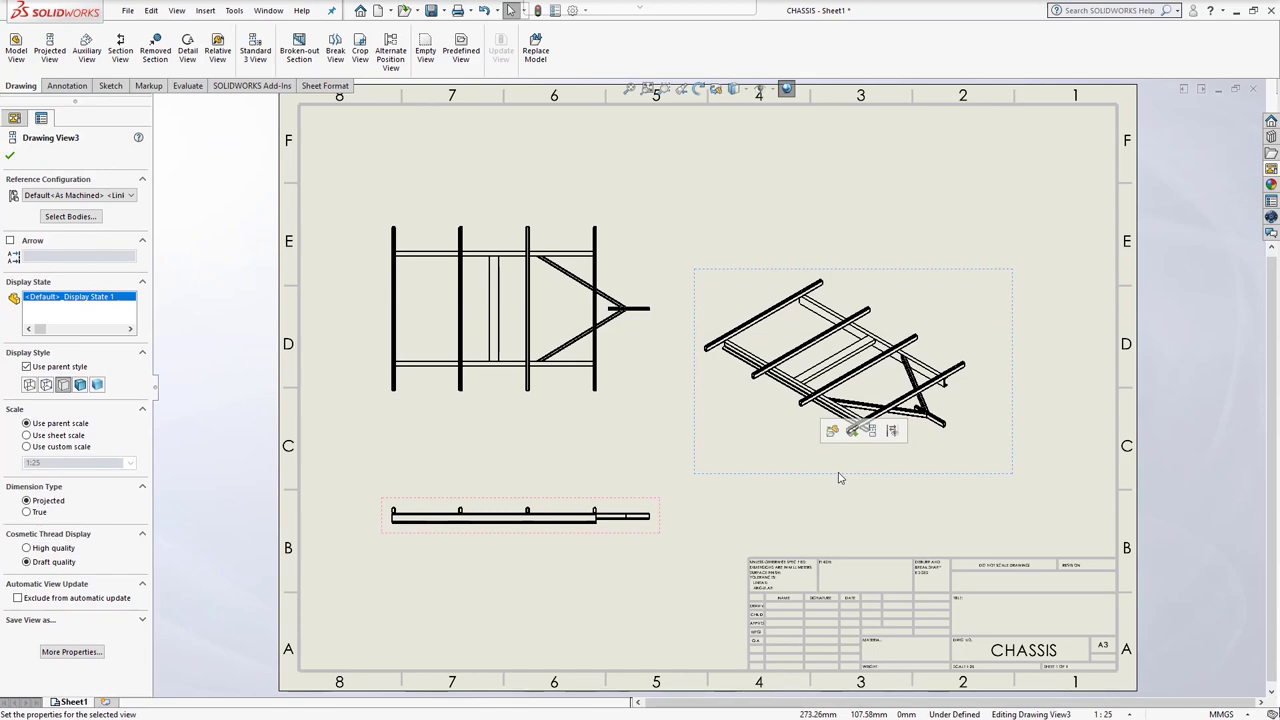
Step: Insert a weldment cut list table from the isometric view and place it in the sheet's upper corner above that view
click(86, 88)
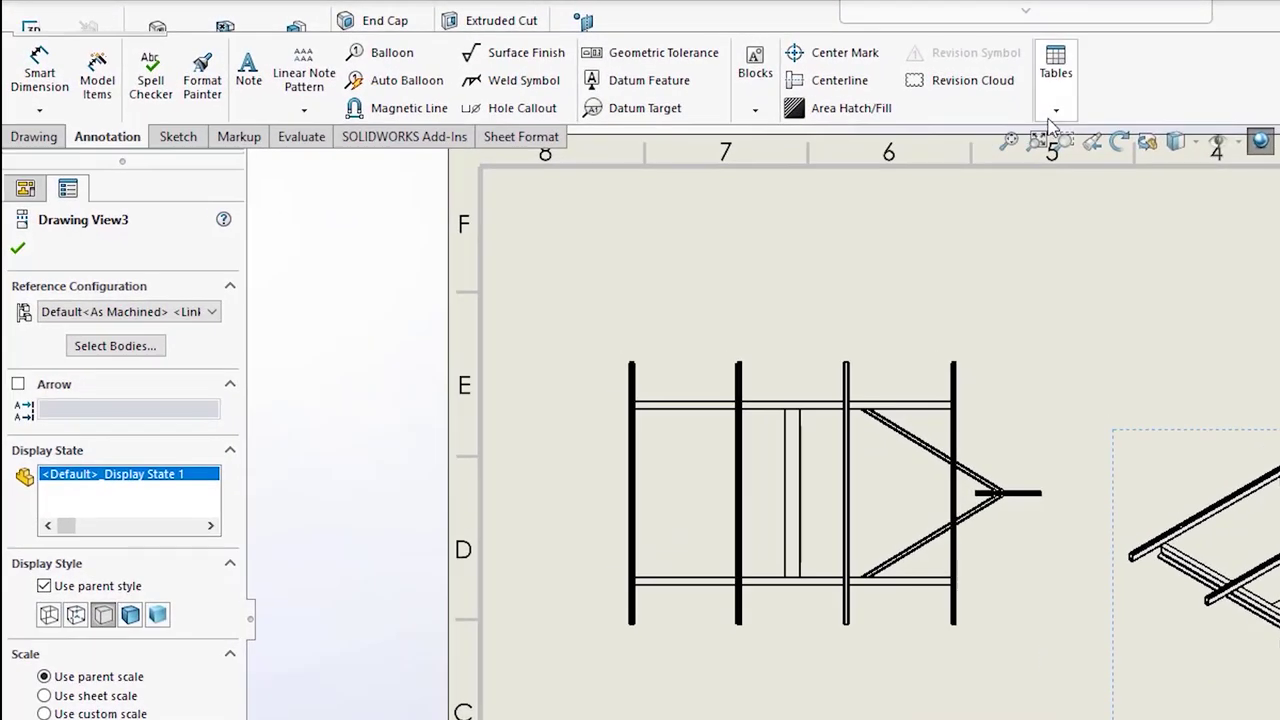
click(1052, 116)
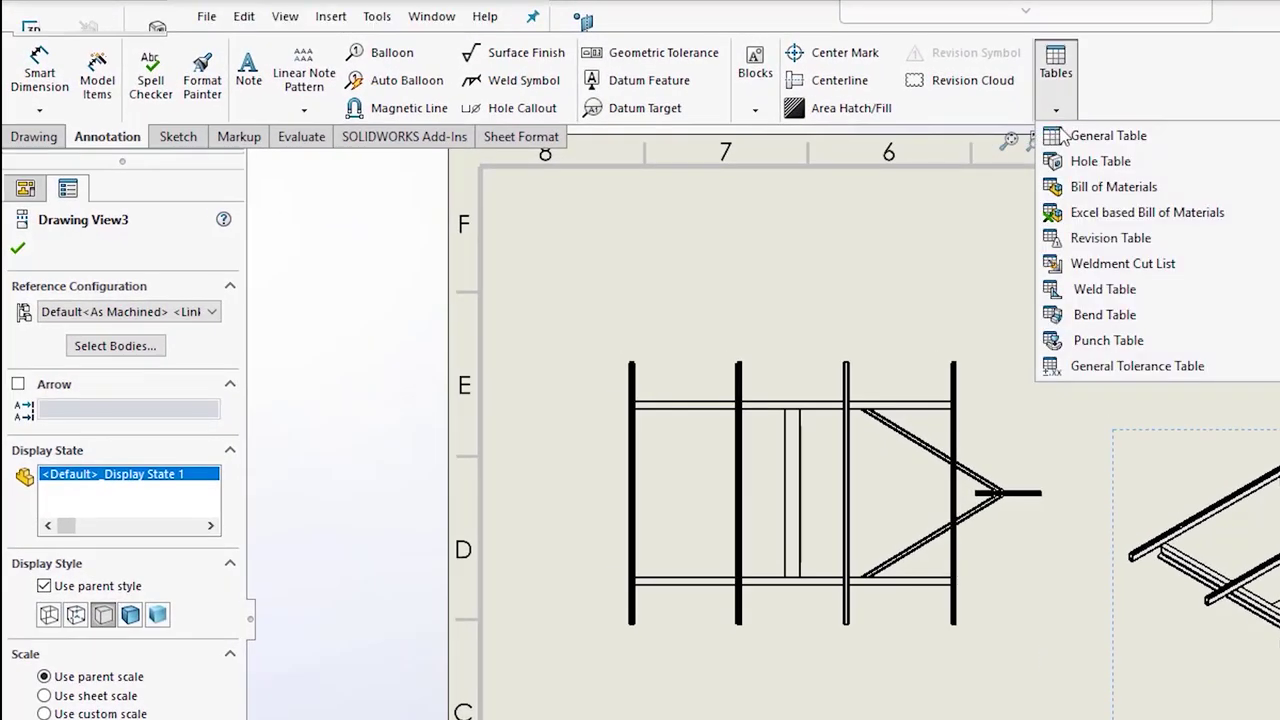
click(1107, 265)
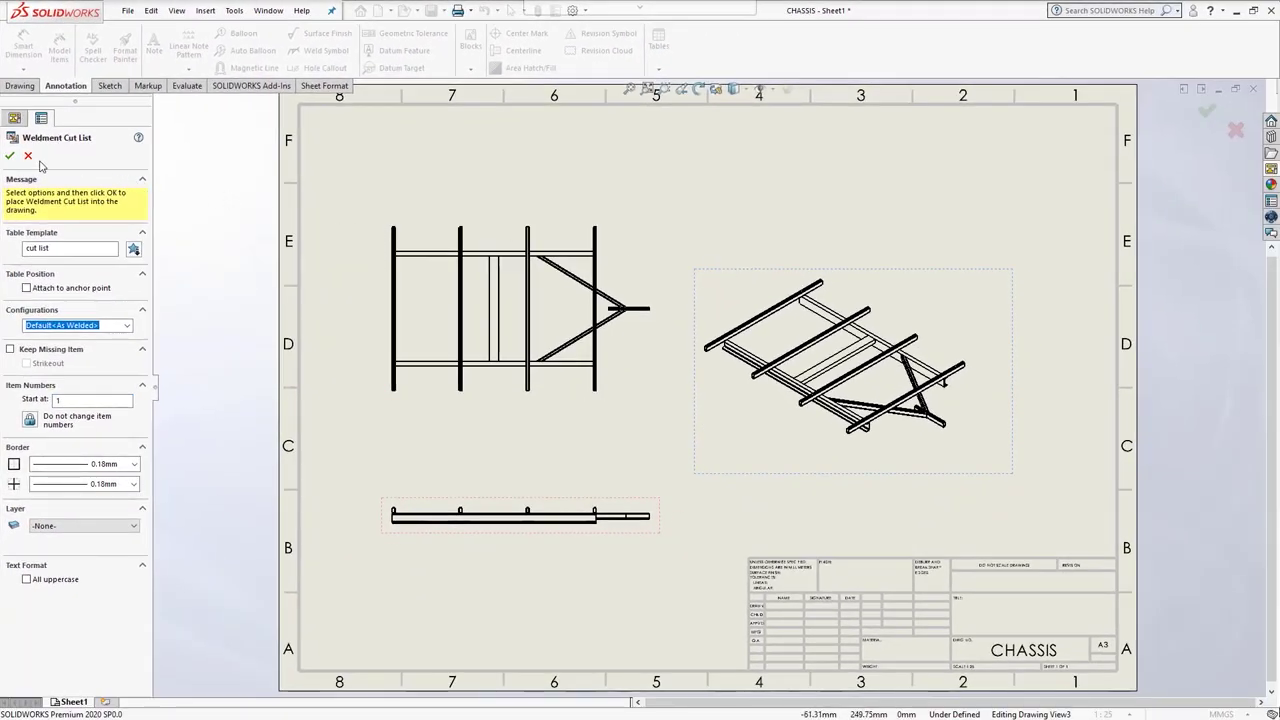
click(11, 157)
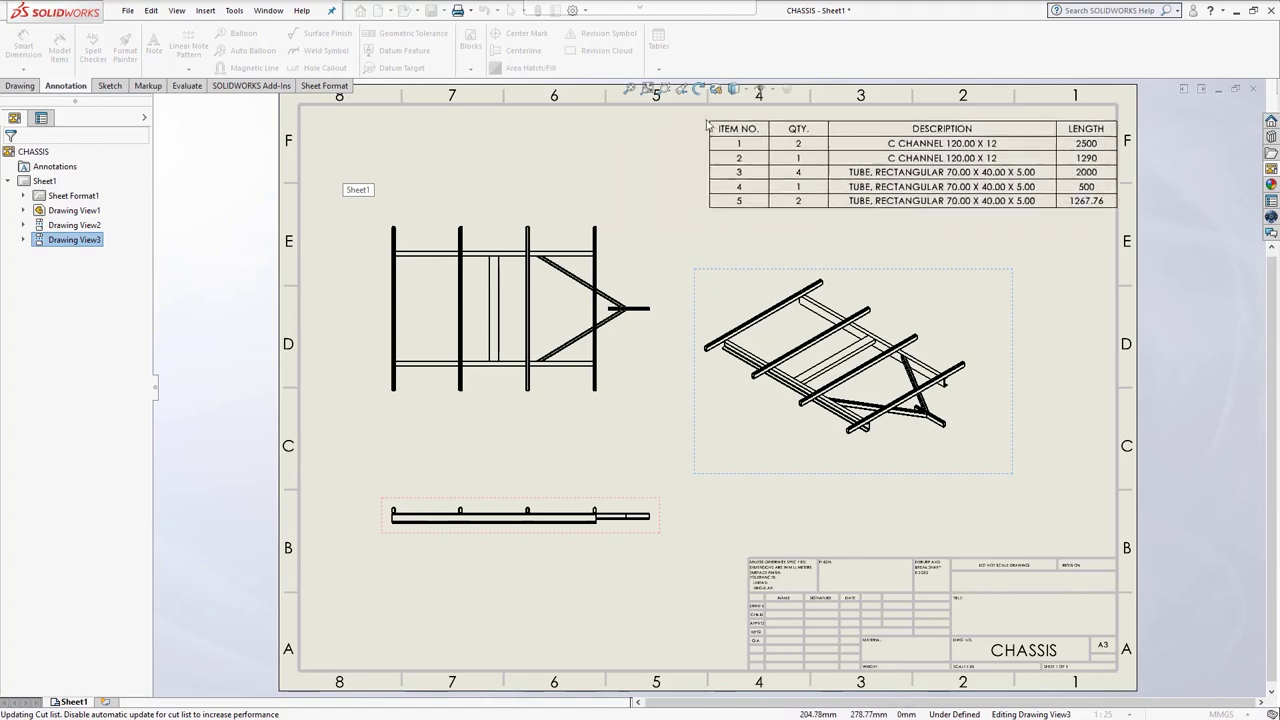
click(714, 118)
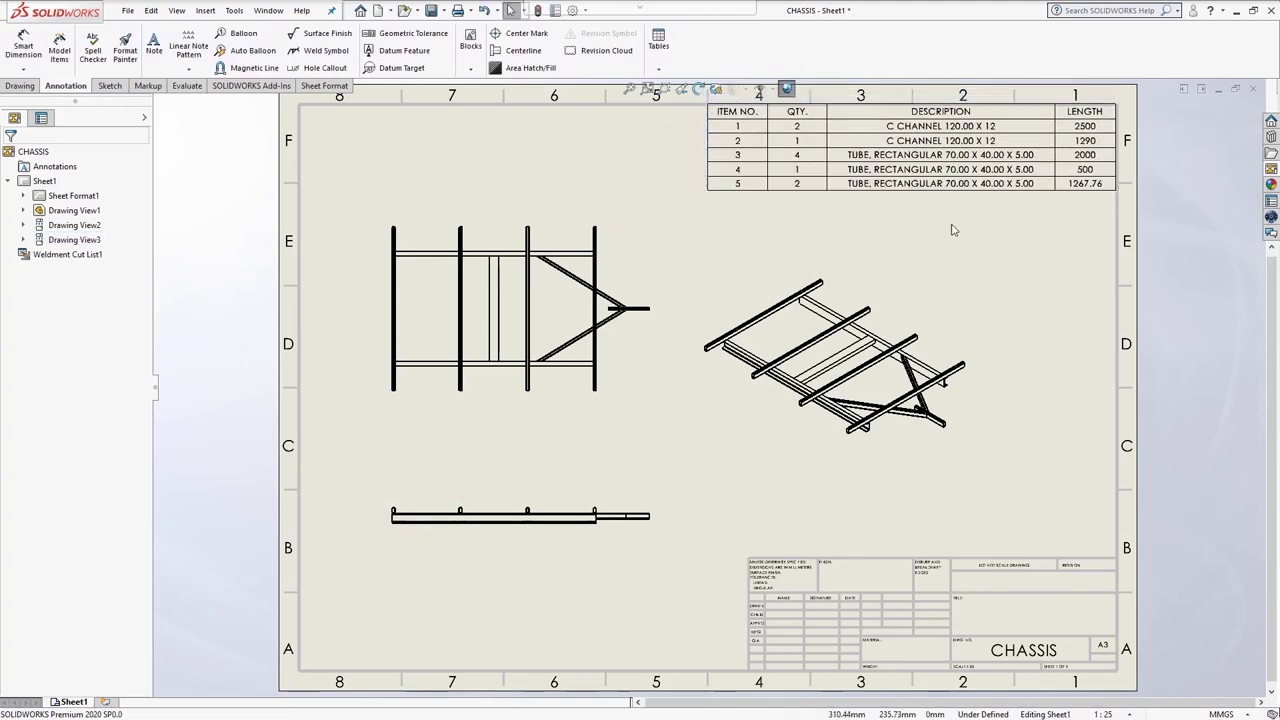
Step: Add automatic item-number balloons to the isometric view
scroll(1100, 150, down, 3)
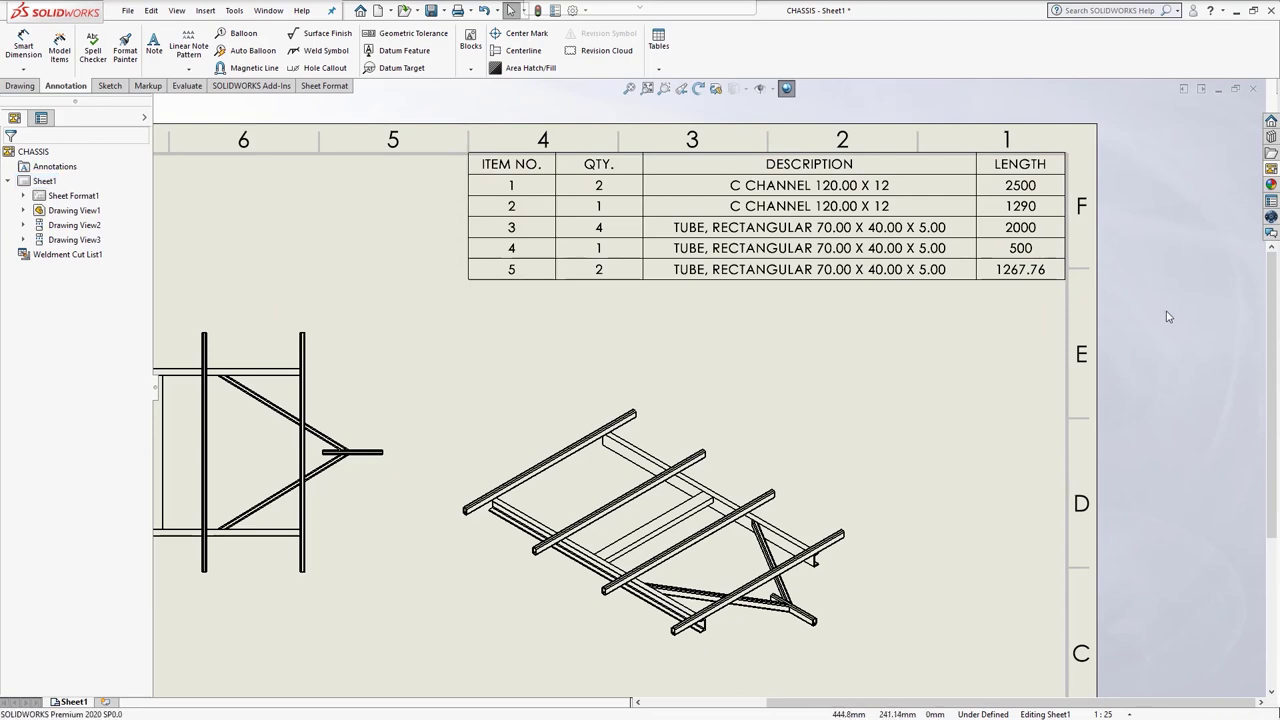
middle_drag(1155, 375, 1162, 301)
click(786, 346)
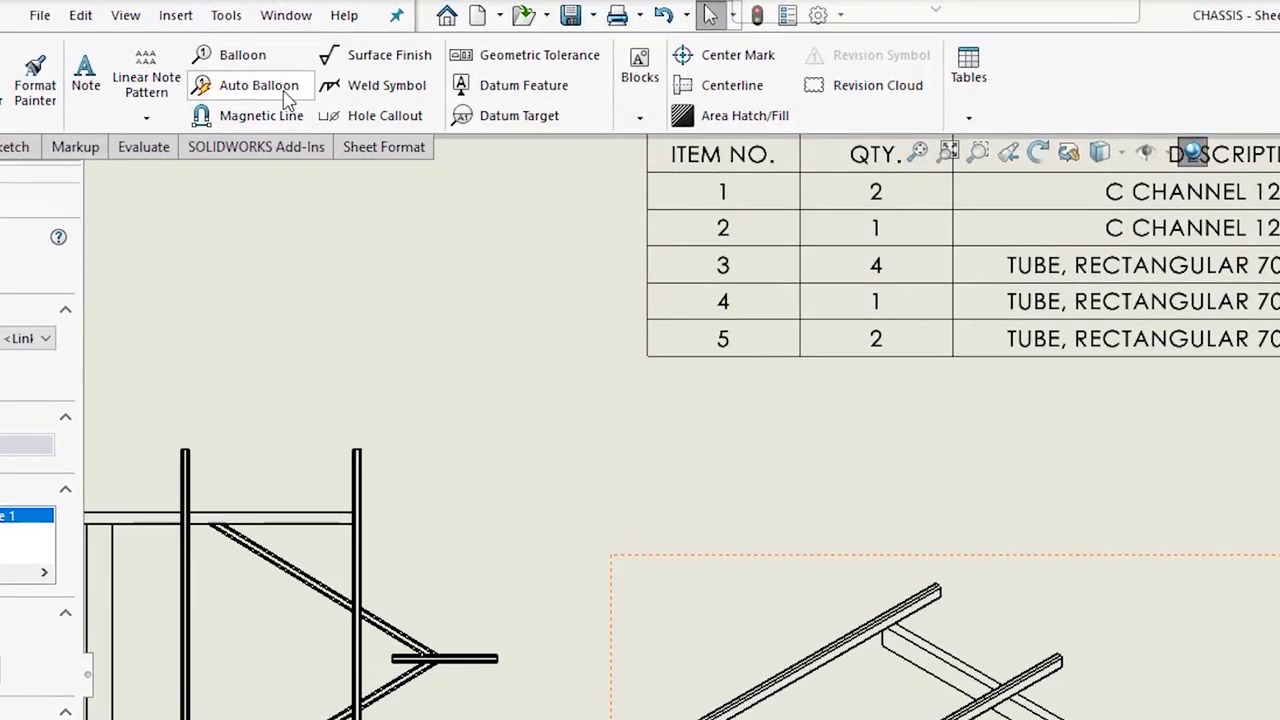
click(288, 97)
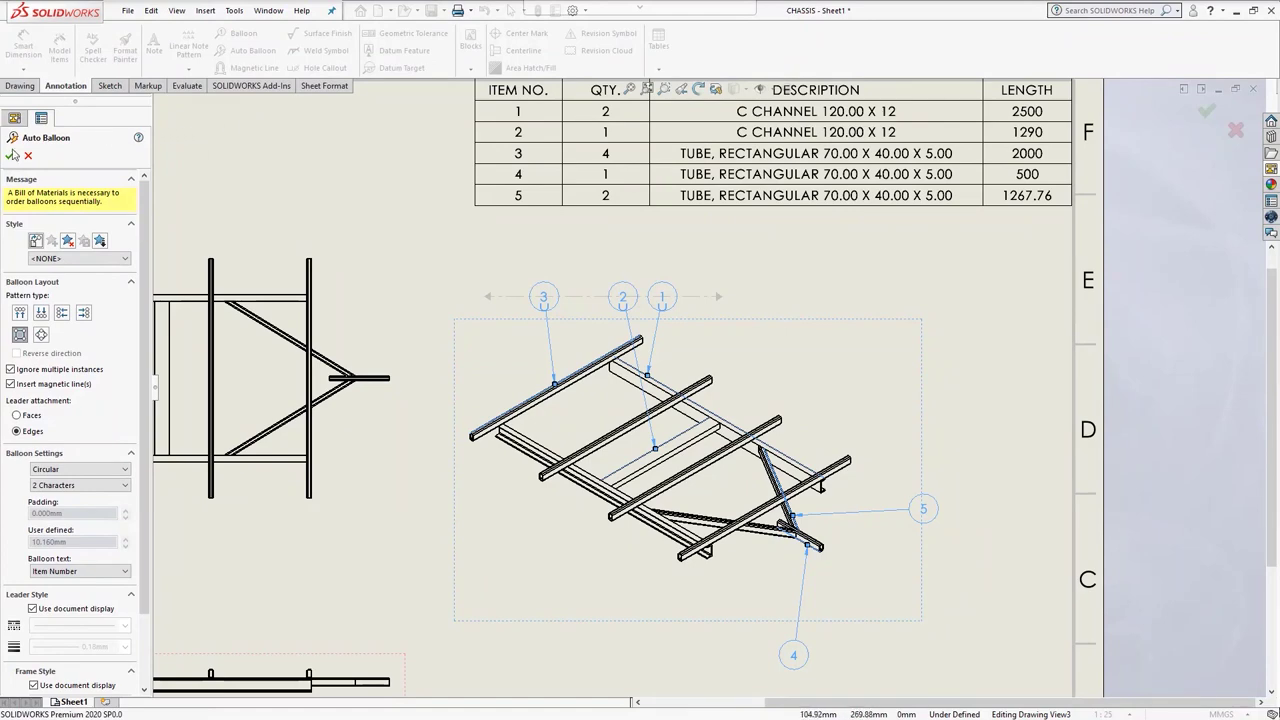
click(9, 157)
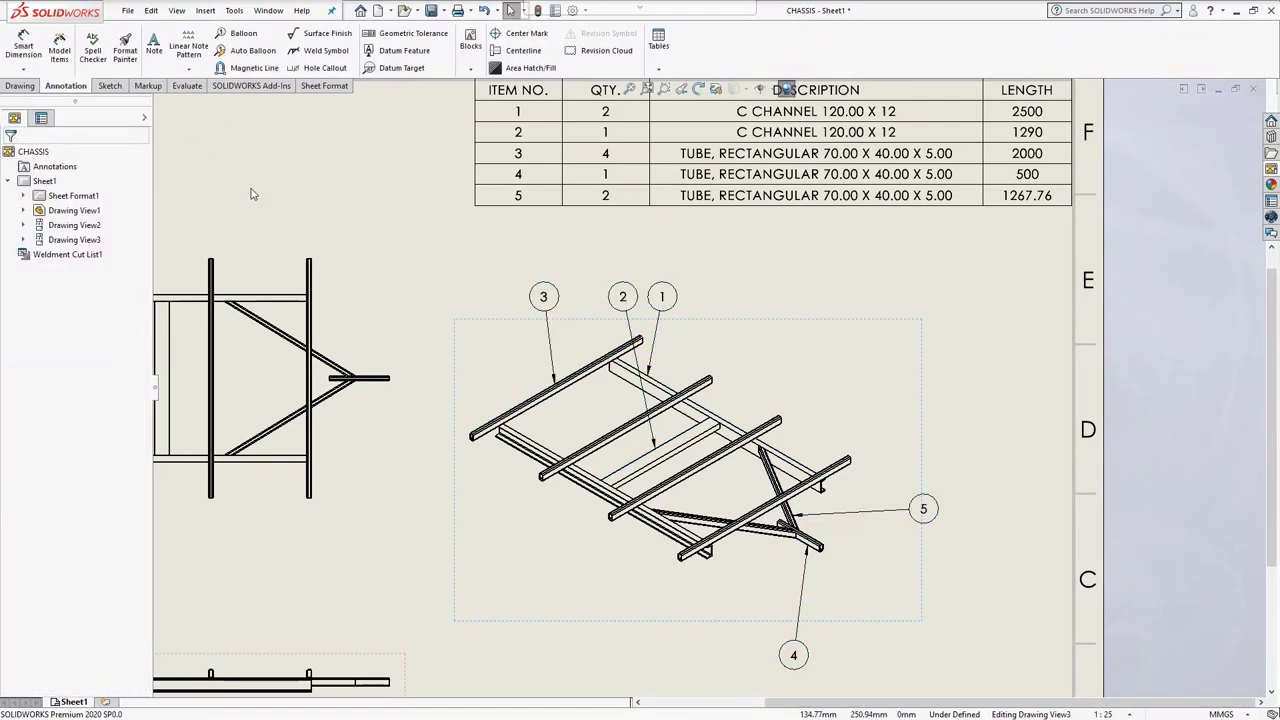
Step: Dimension the length of the cross tube farthest from the drawbar in the top view, placing it outside the frame
middle_drag(389, 477, 703, 466)
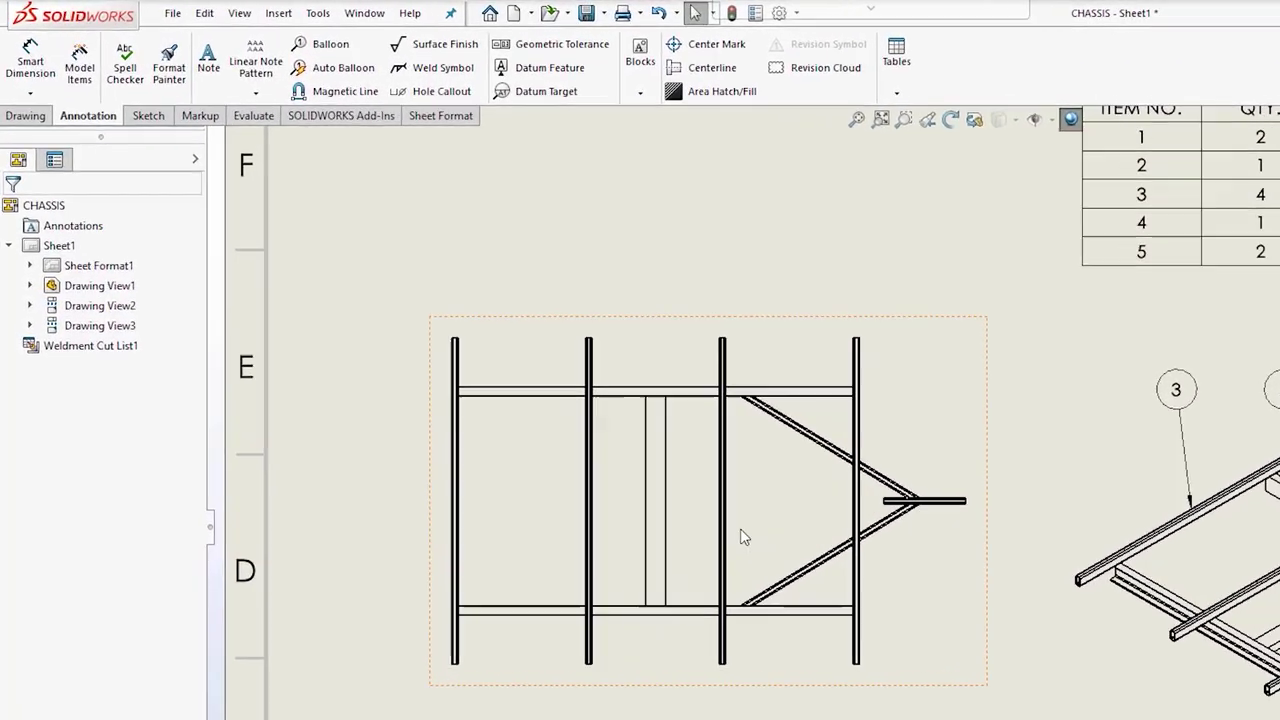
click(36, 70)
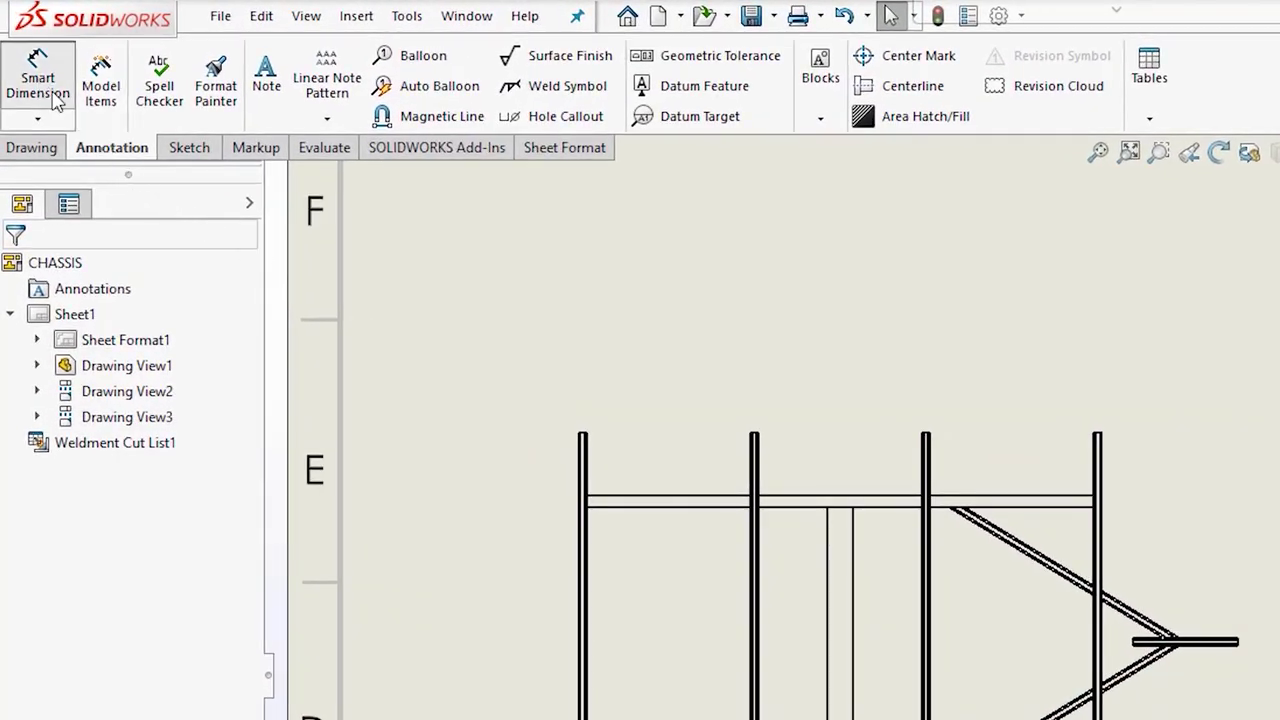
click(584, 582)
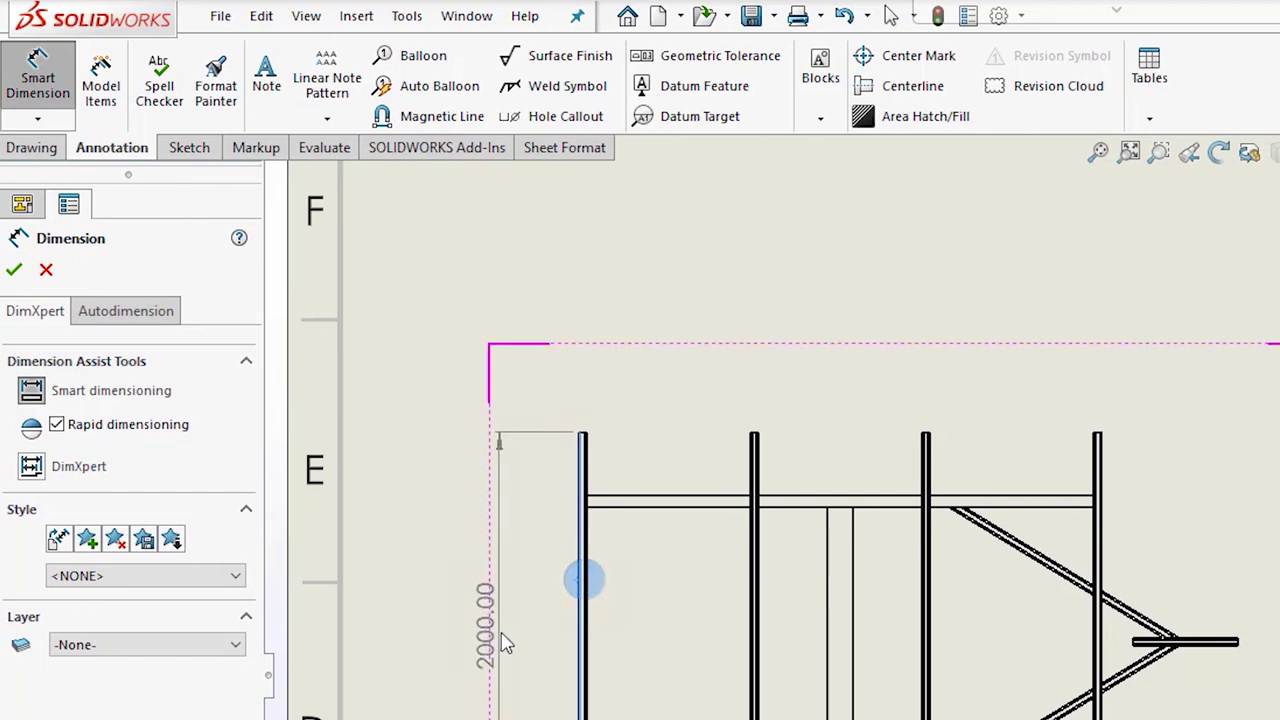
click(504, 643)
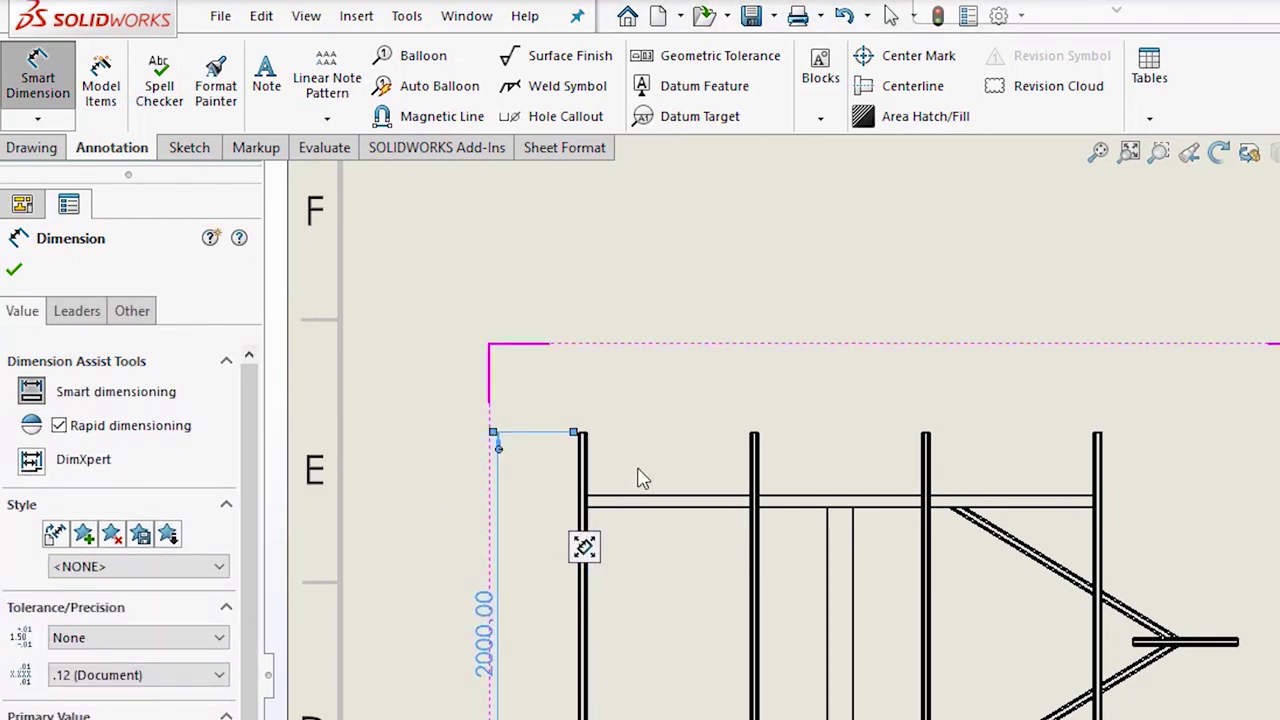
Step: Dimension the overall distance between the outer edges of the first and last cross tubes, placing it above the top view
scroll(643, 479, down, 6)
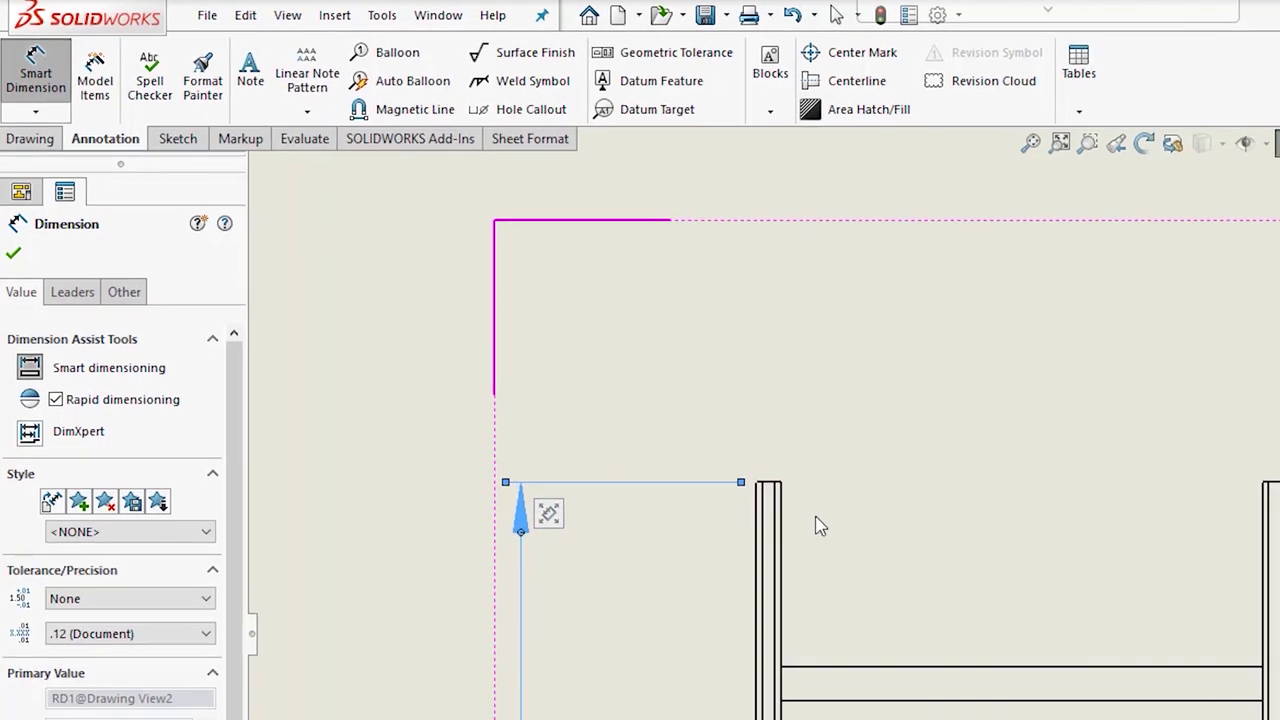
scroll(687, 471, down, 2)
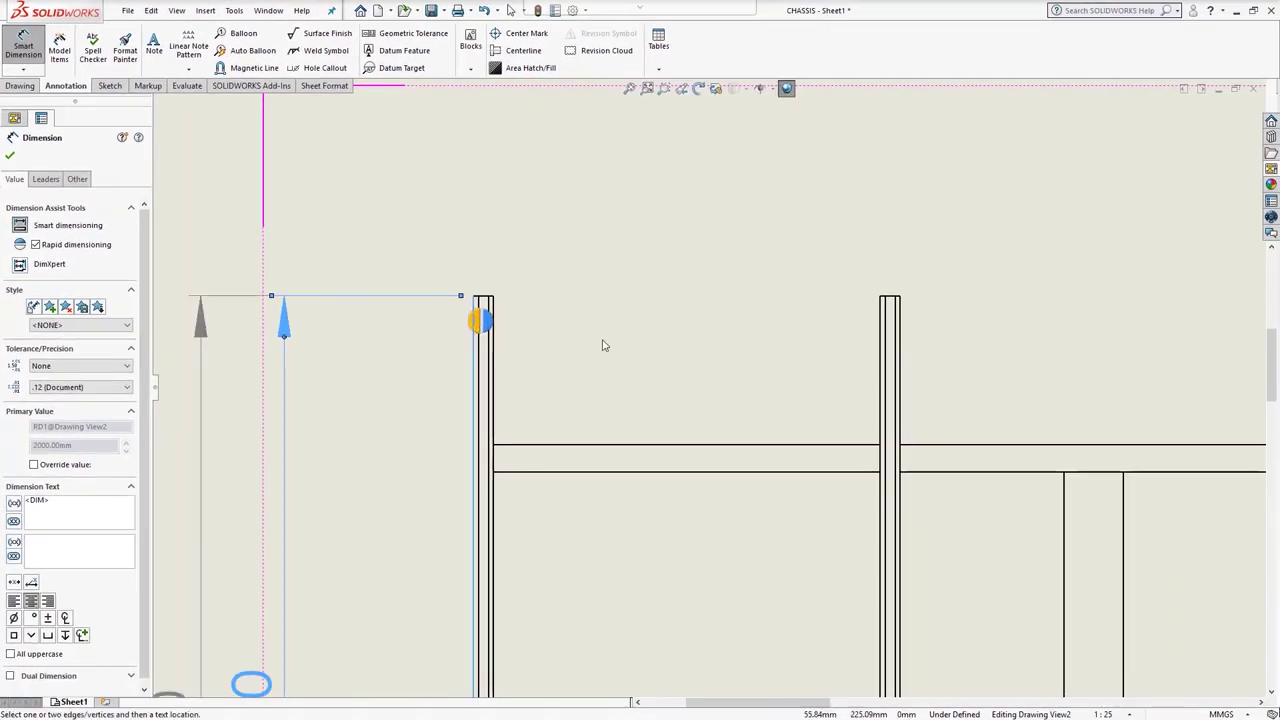
scroll(727, 360, up, 4)
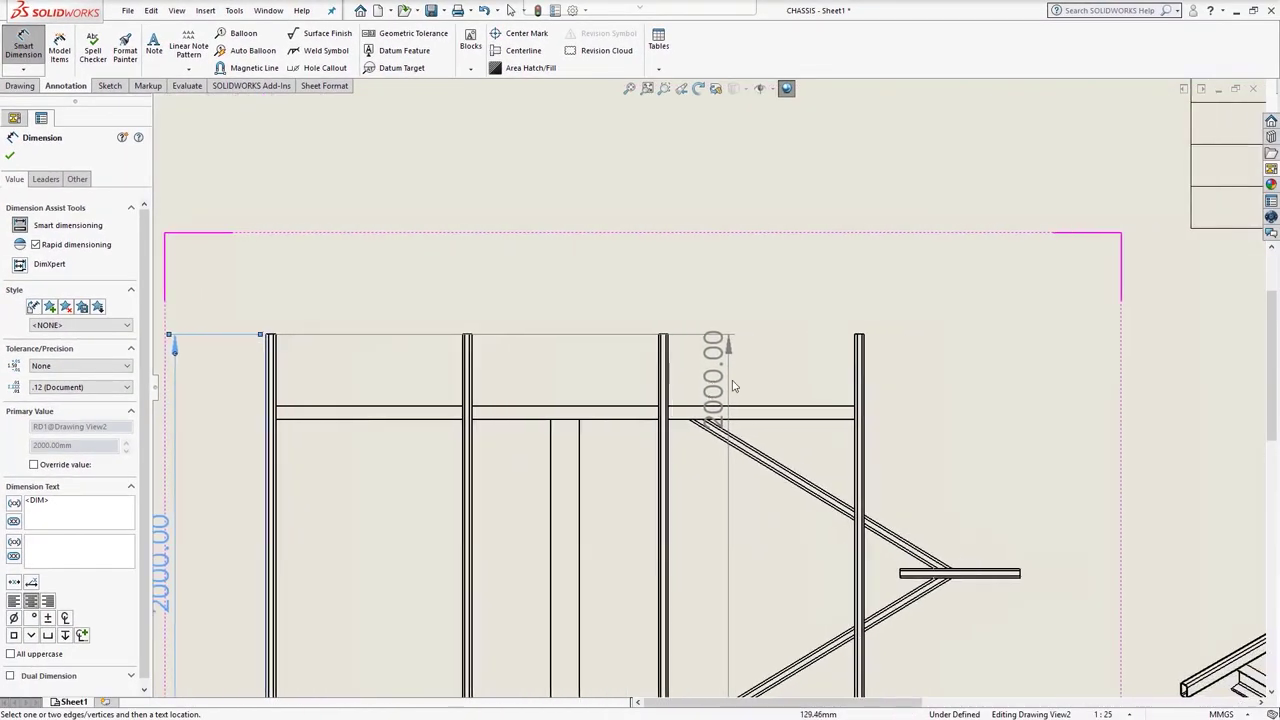
scroll(857, 362, down, 5)
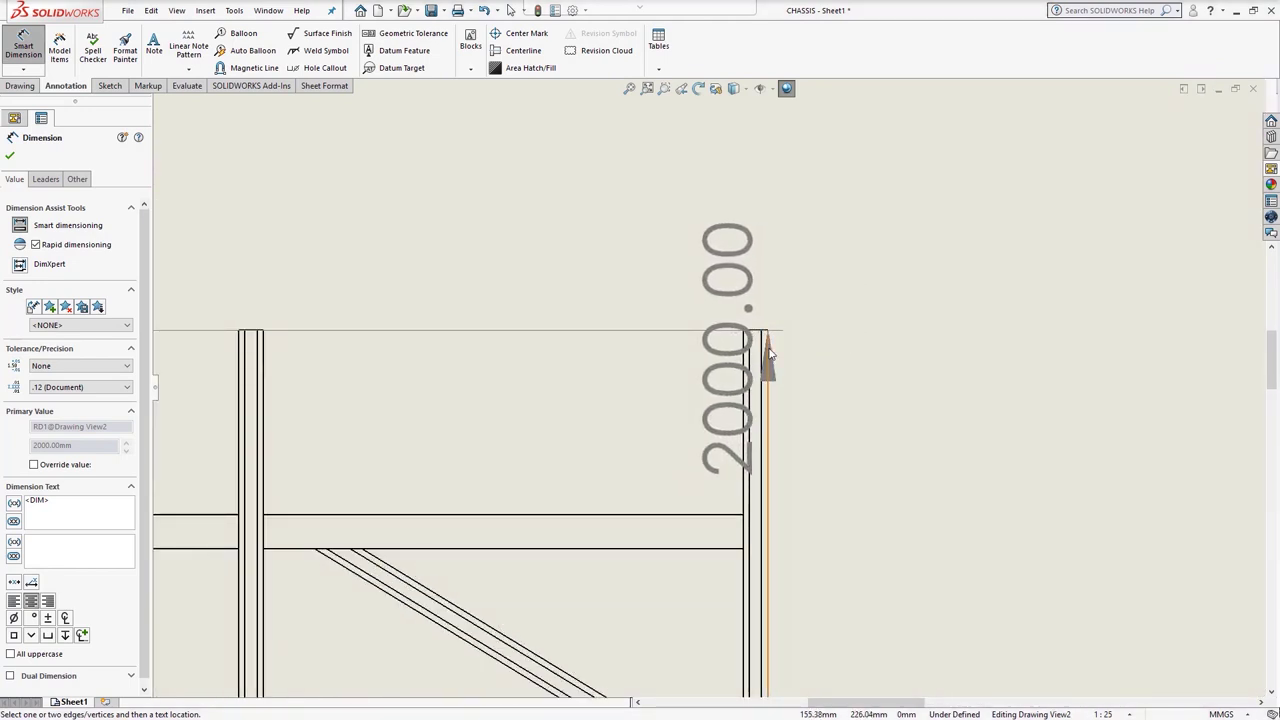
click(770, 355)
scroll(703, 363, up, 5)
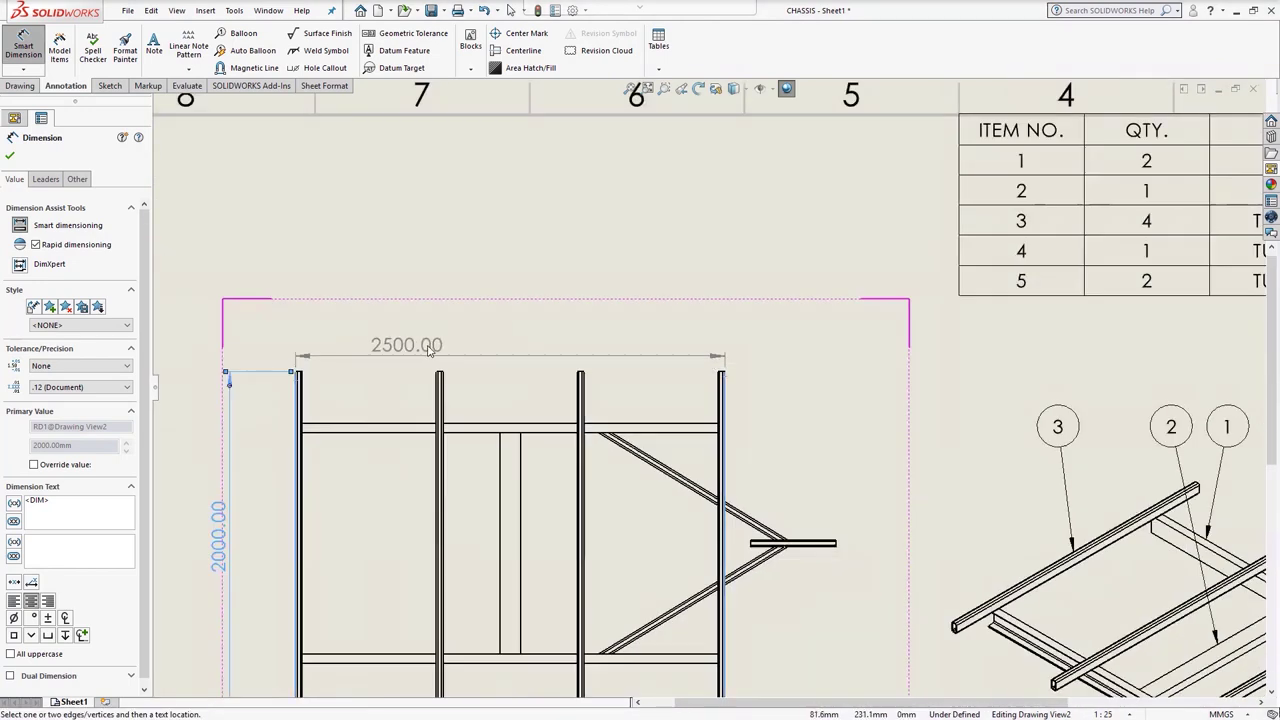
click(505, 334)
click(537, 277)
middle_drag(864, 429, 865, 341)
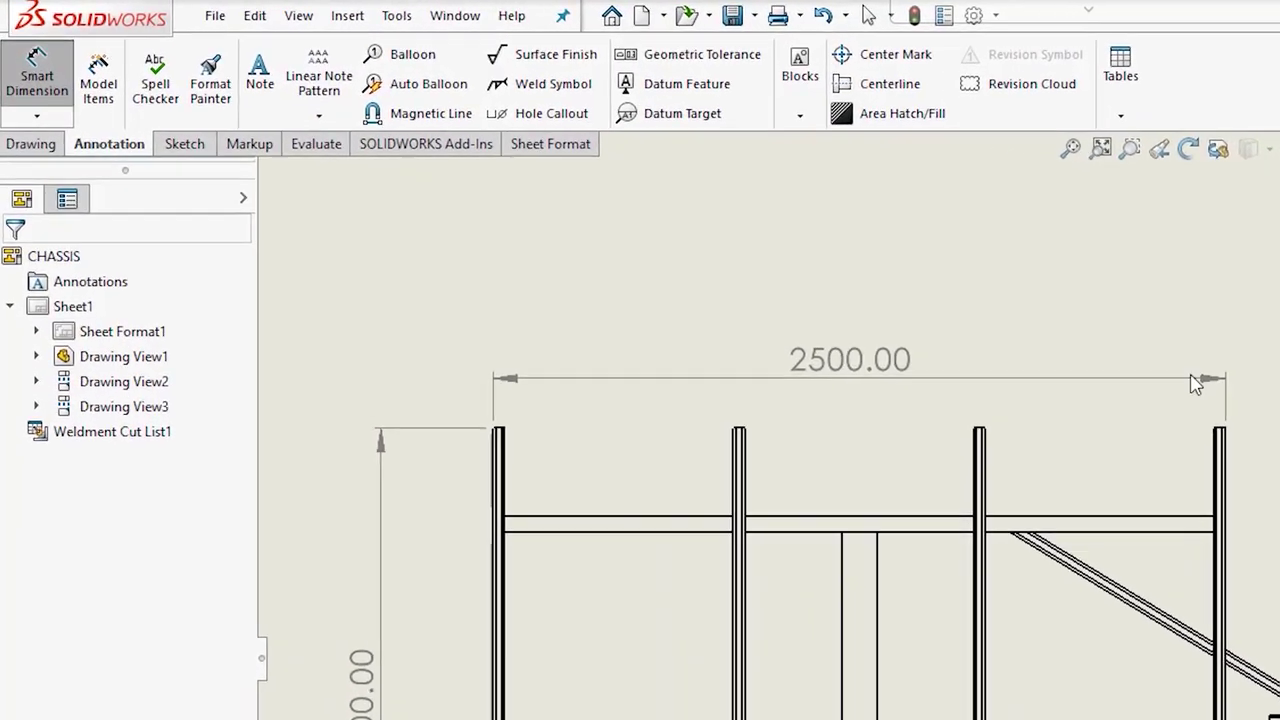
Step: Switch to the chassis part and set the frame's overall length dimension in the base layout sketch to 2750 mm
click(486, 14)
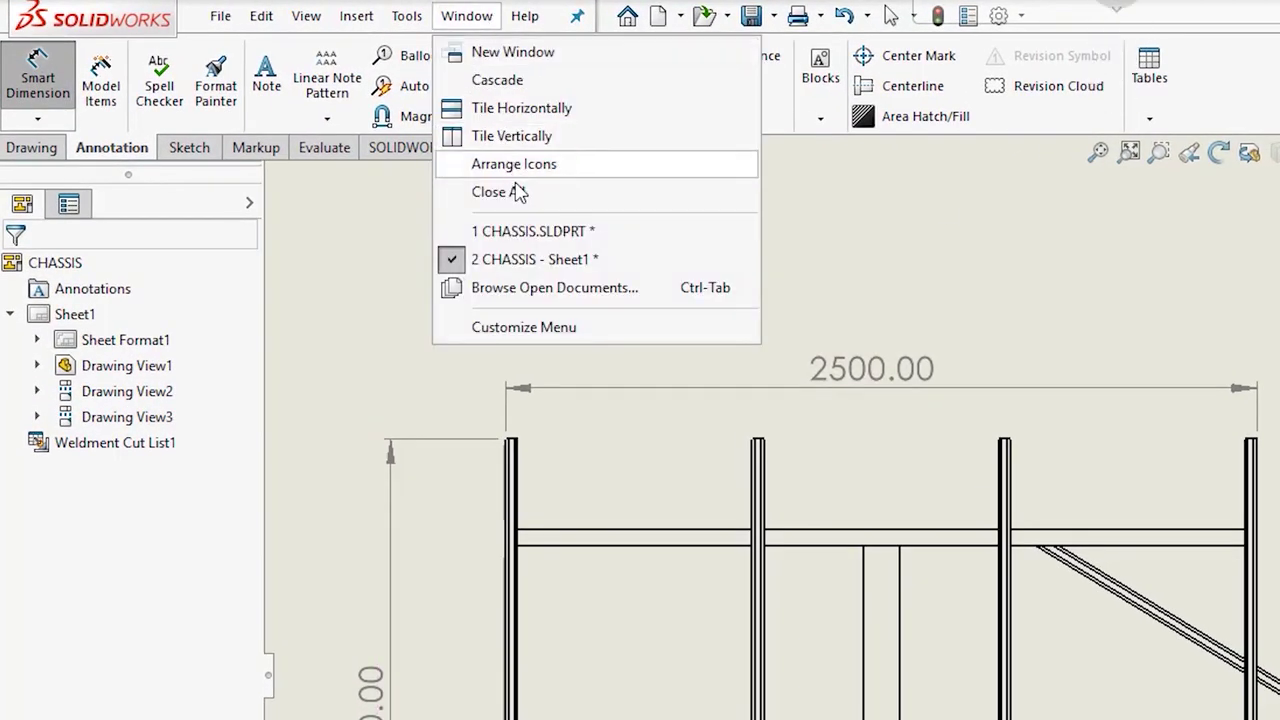
click(528, 232)
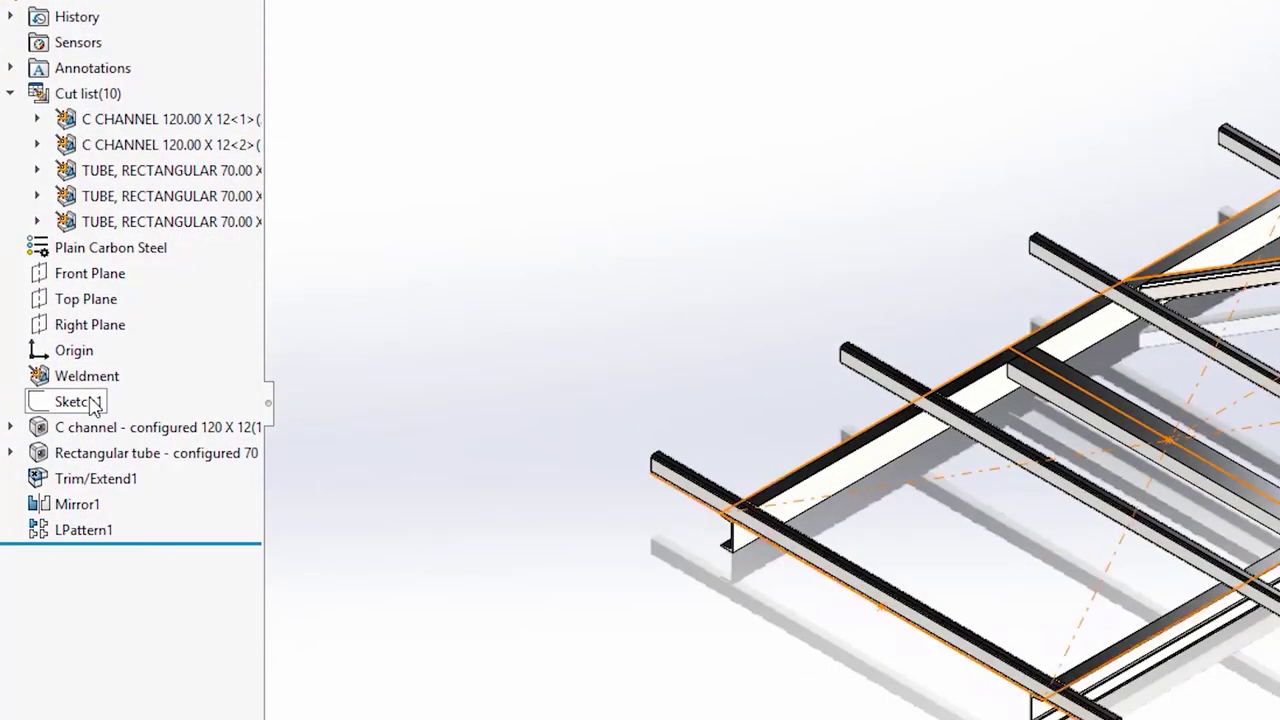
click(68, 402)
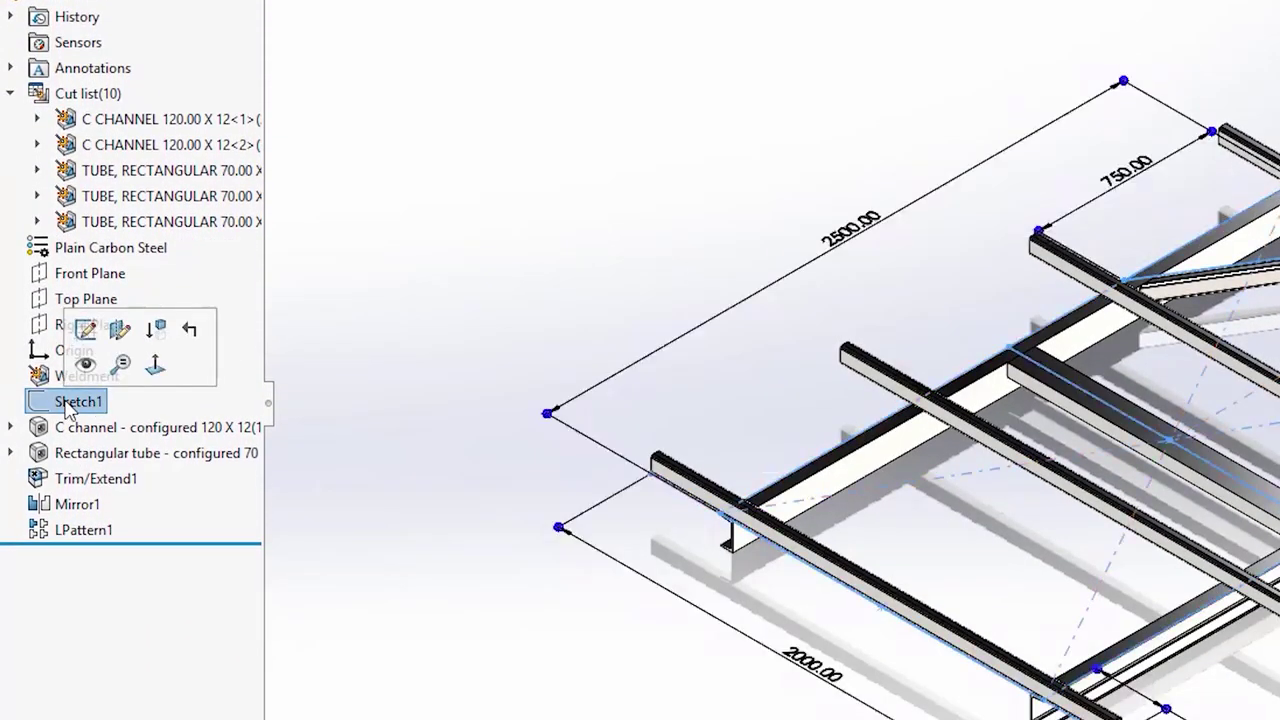
click(836, 248)
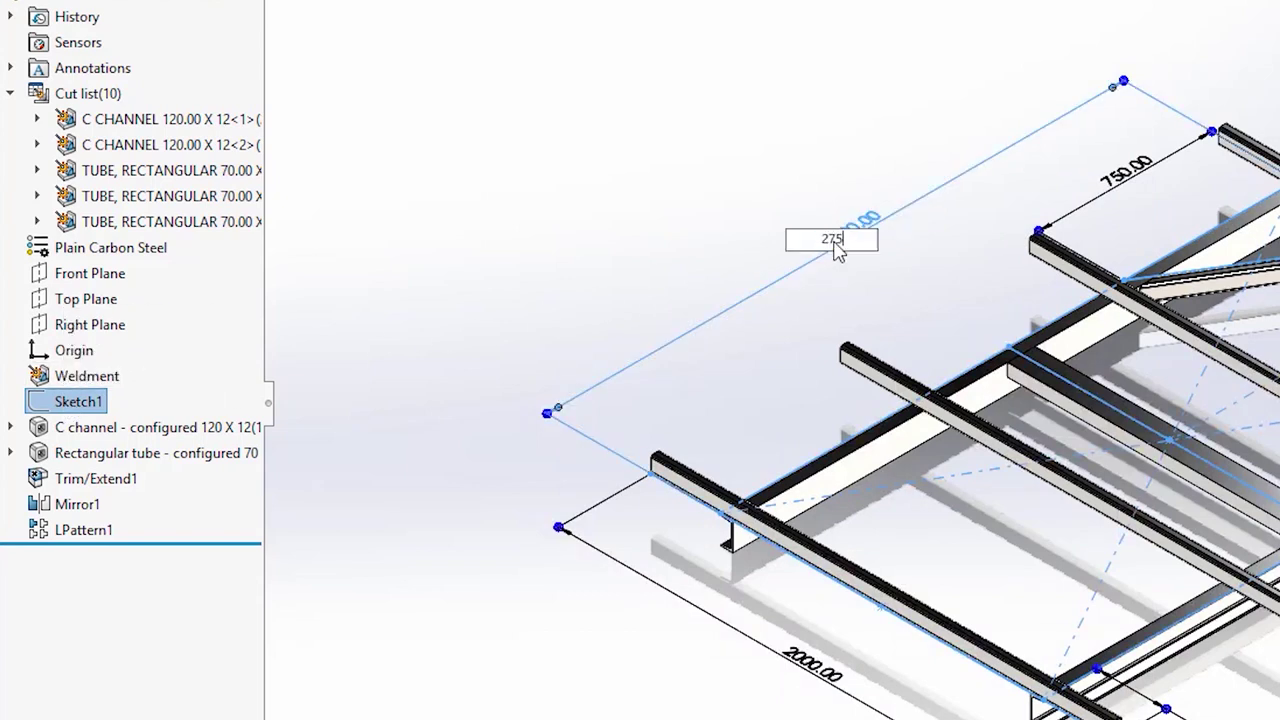
text(2750)
key(Return)
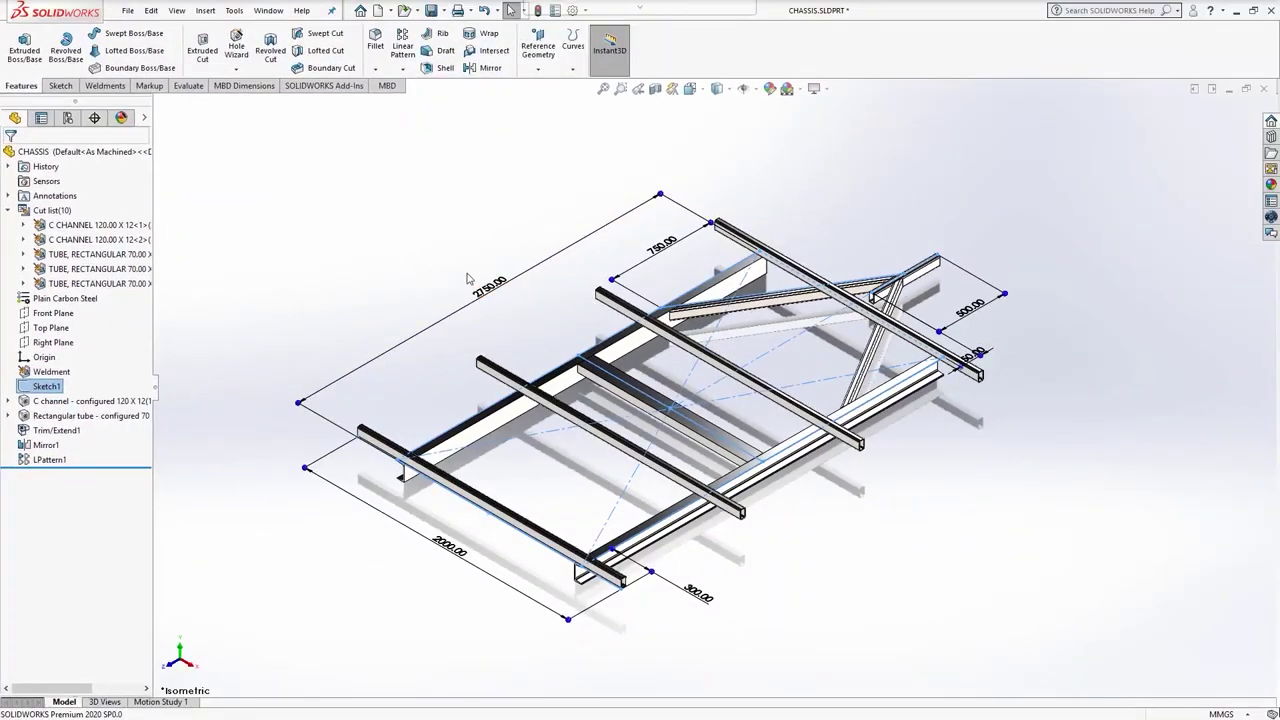
click(467, 277)
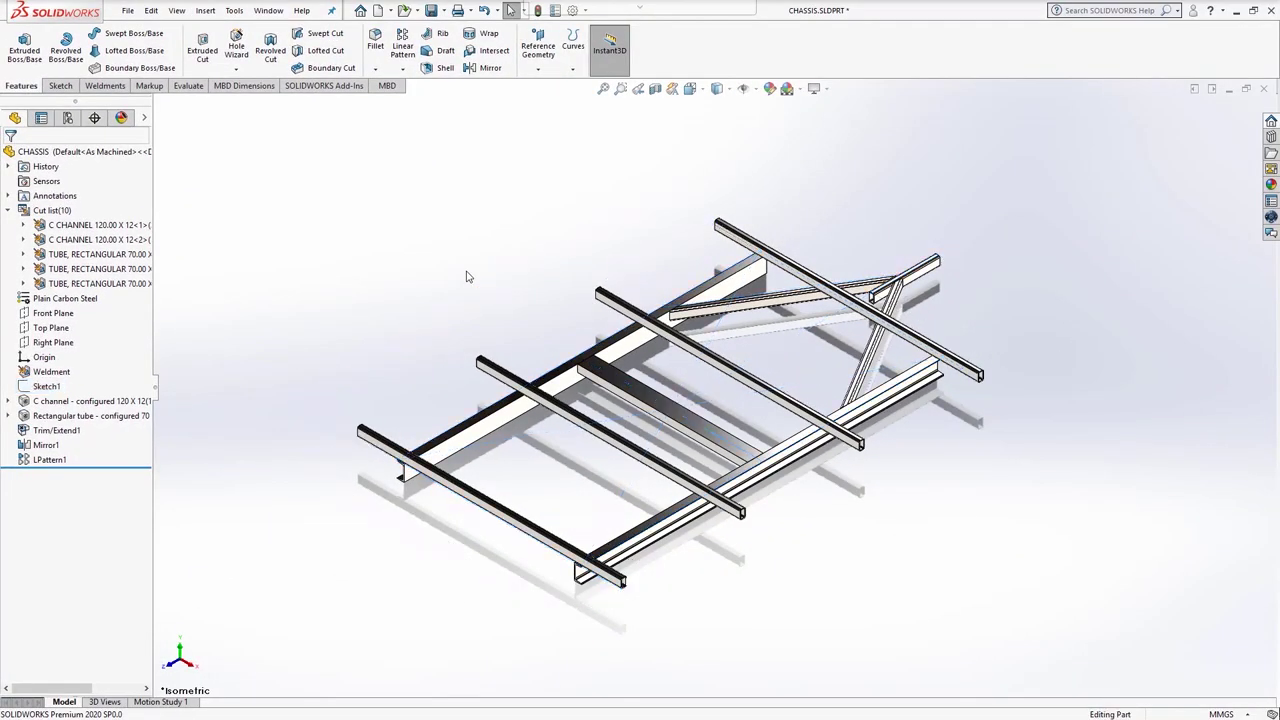
Step: Return to the chassis drawing, check the top view and cut list against the new frame length, and rebuild the drawing
click(268, 10)
click(307, 165)
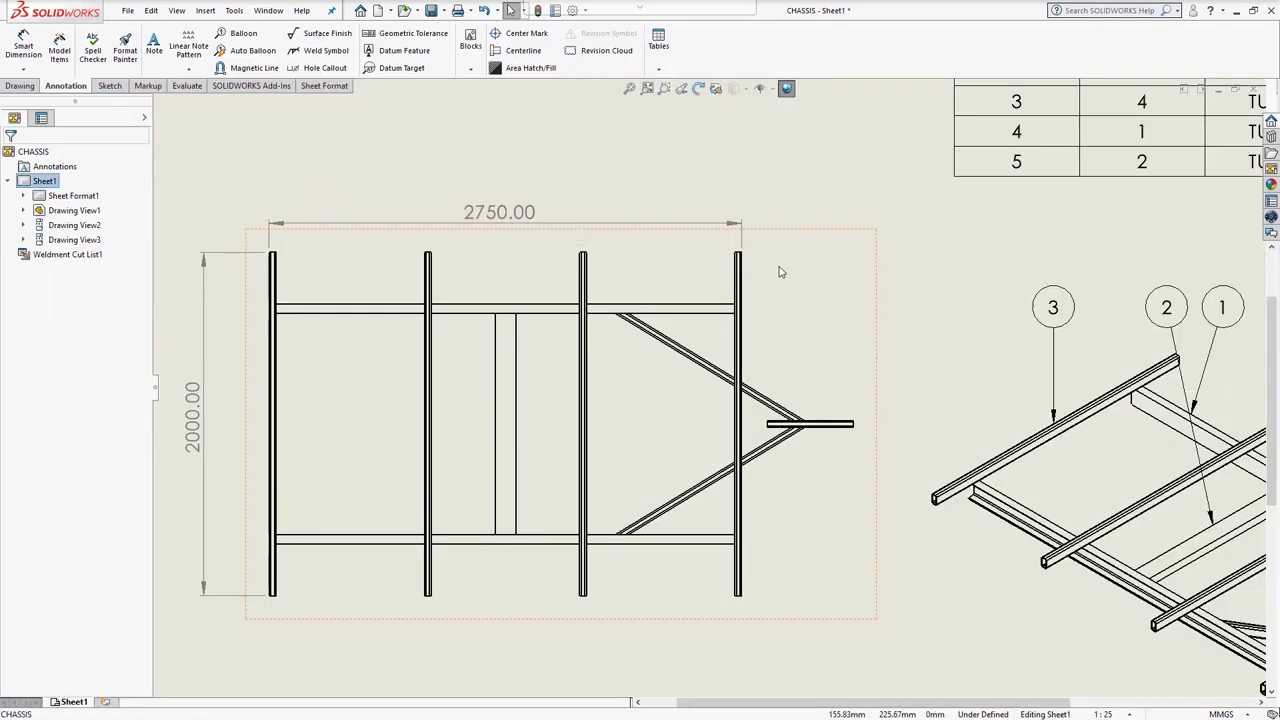
mouse_move(787, 304)
ctrl+middle_down()
mouse_move(520, 352)
mouse_move(203, 448)
ctrl+middle_up()
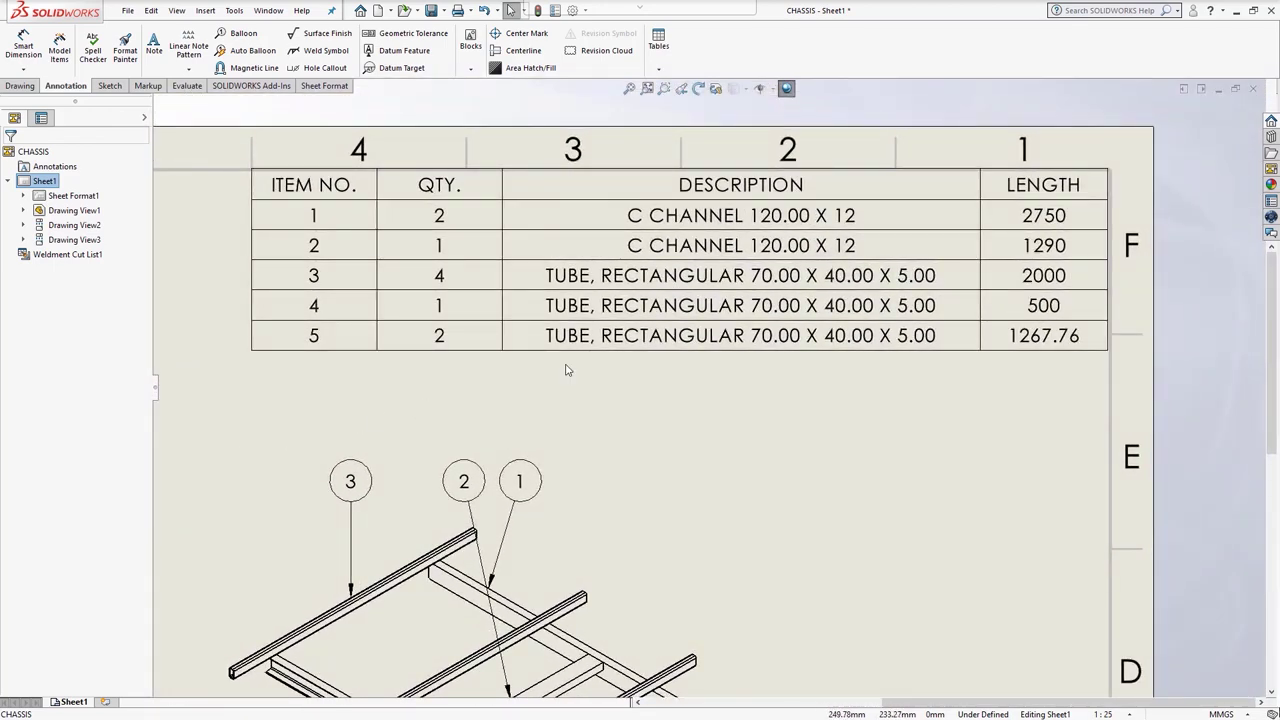
click(953, 250)
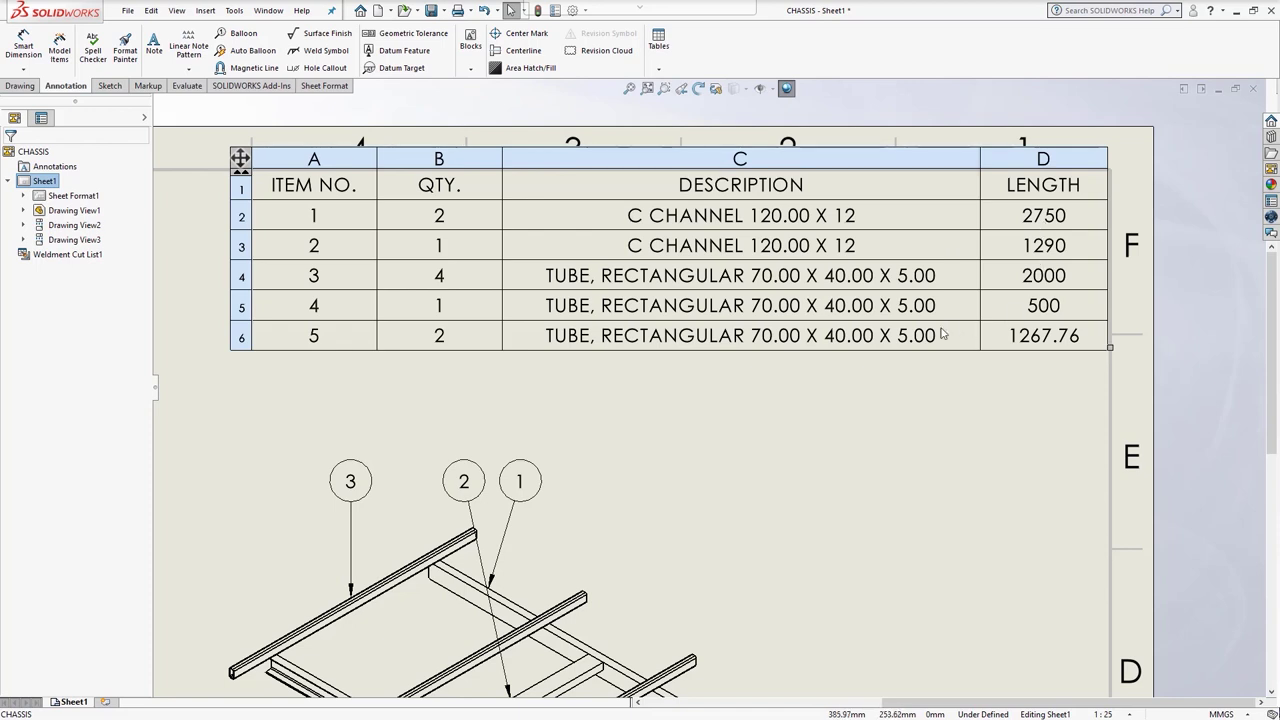
key(Escape)
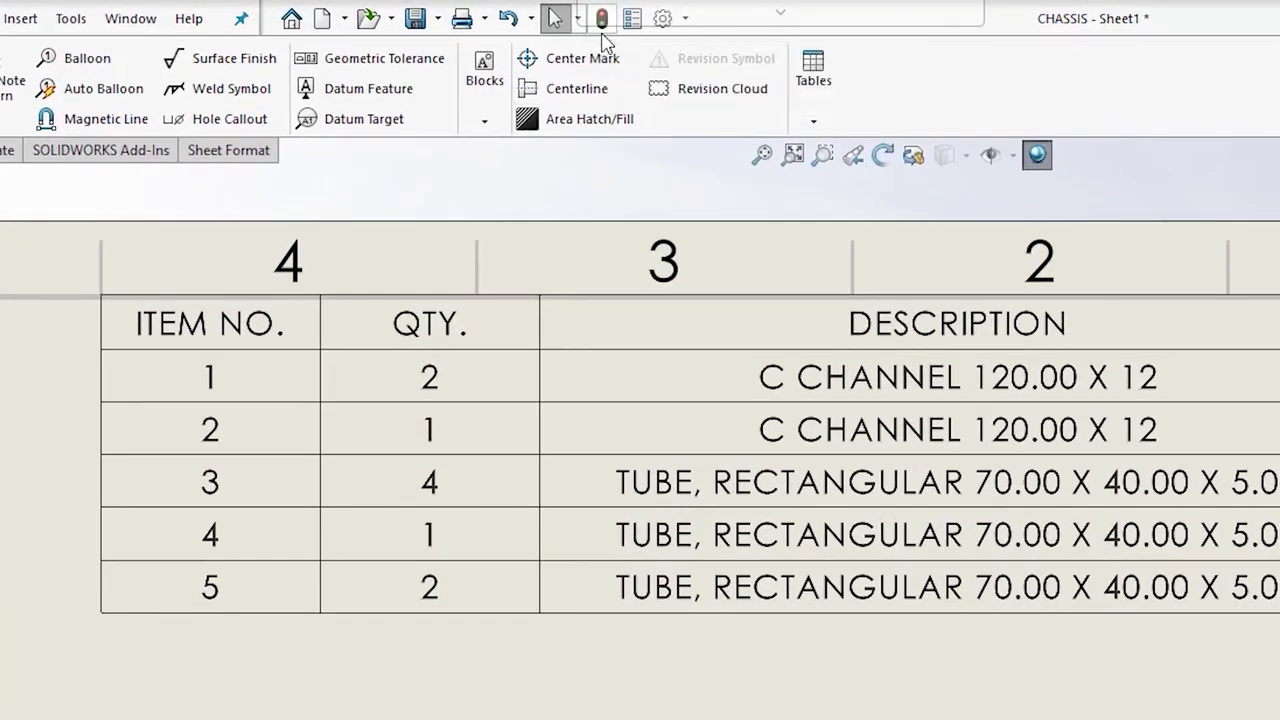
click(602, 18)
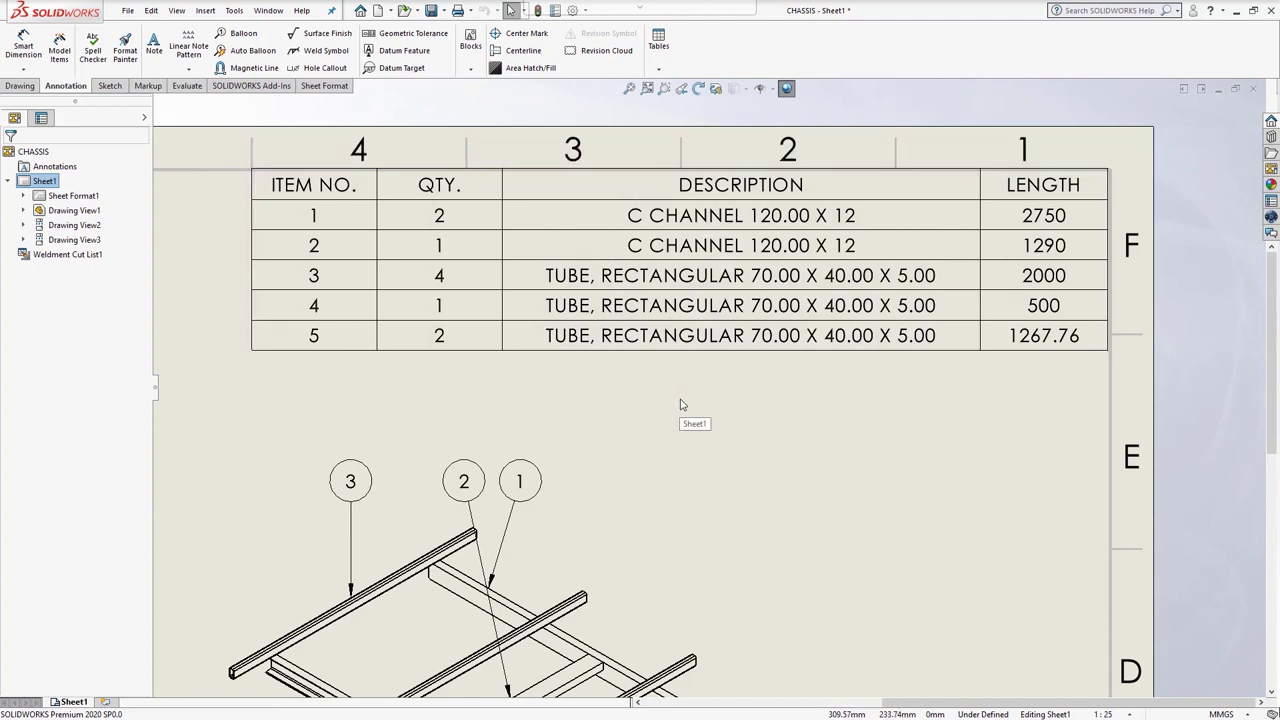
key(f)
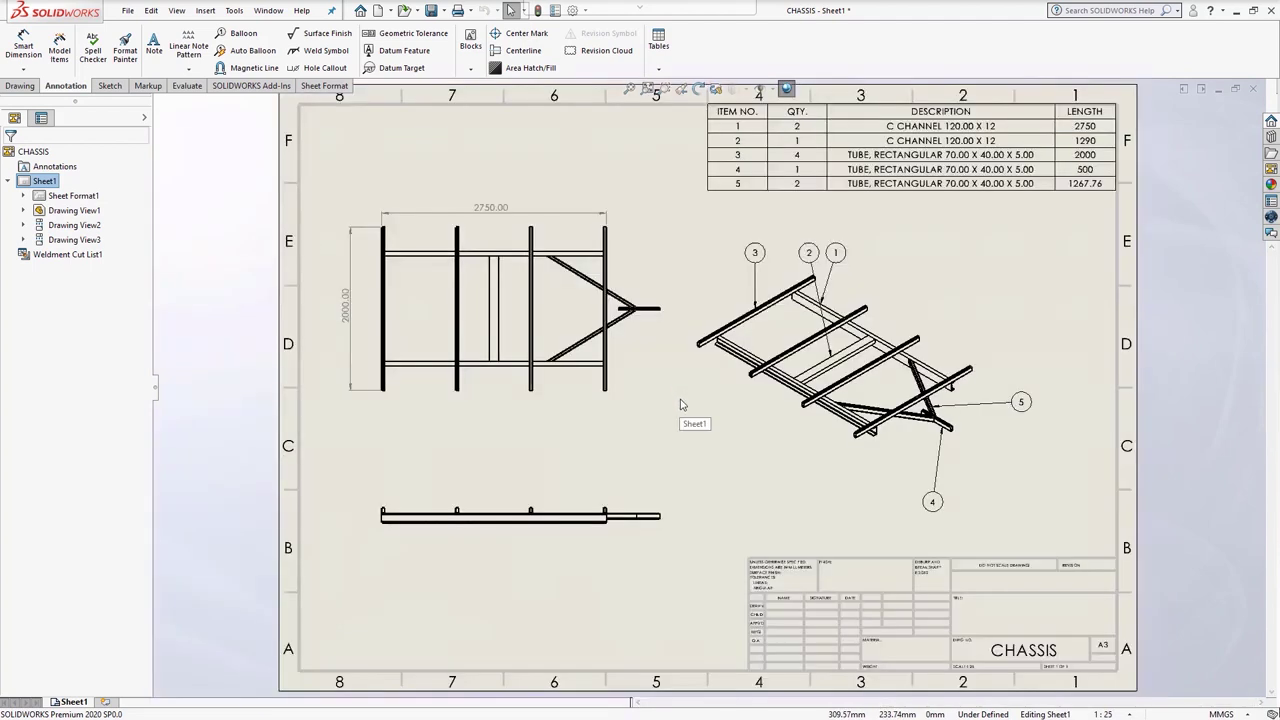